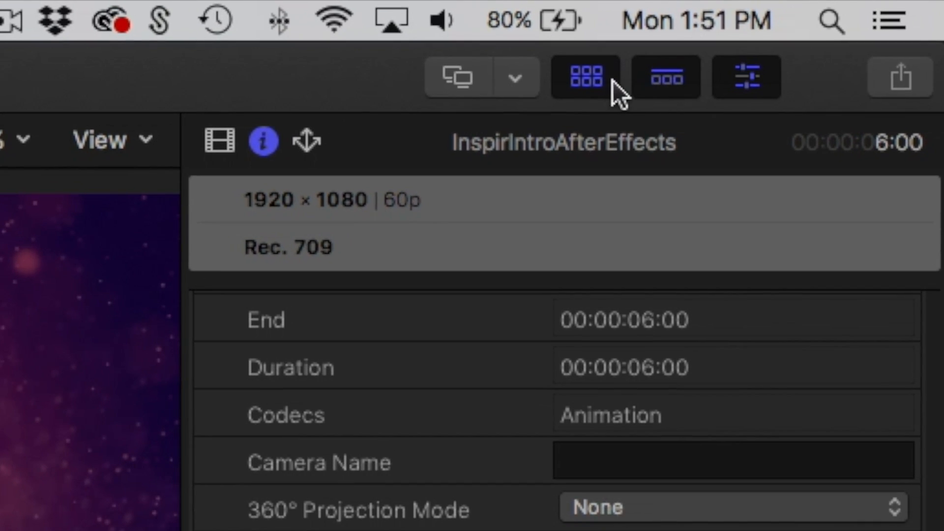
Hide the browser and the inspector, and bring both back into the workspace
click(587, 77)
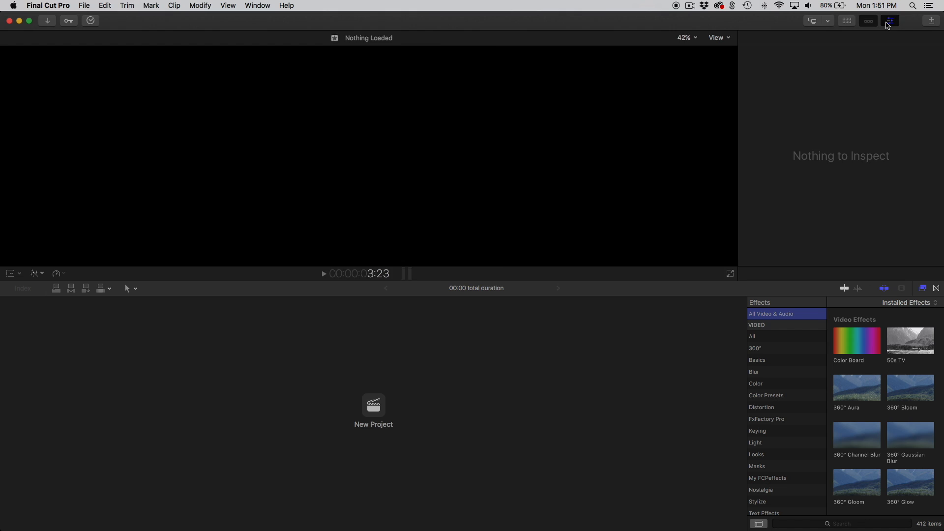
click(747, 77)
click(889, 22)
click(845, 22)
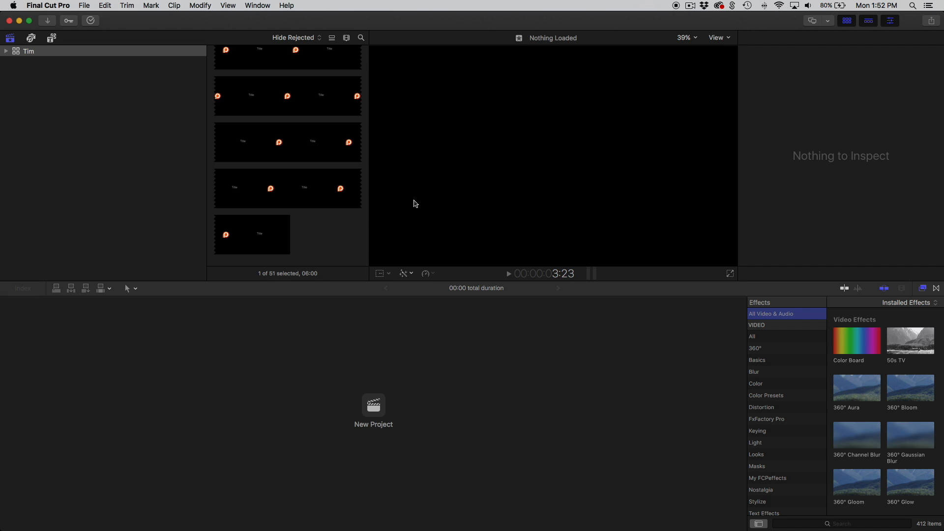
Start a new library and choose the Movies folder in the user's home folder on Macintosh HD as its save location
click(76, 137)
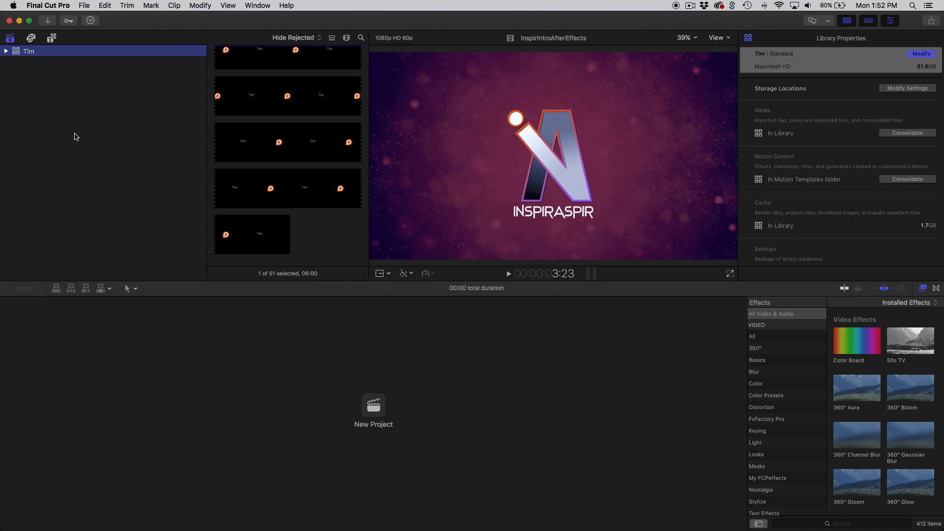
click(84, 5)
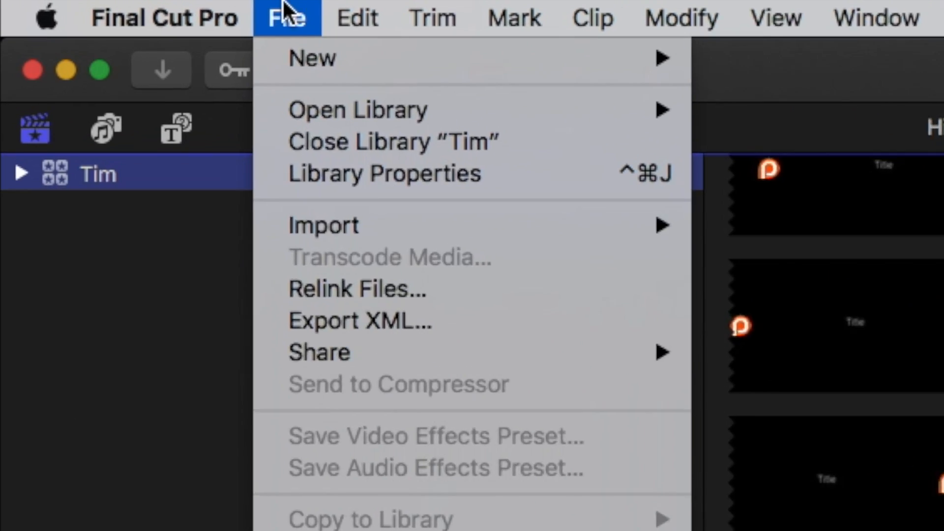
mouse_move(129, 16)
click(615, 155)
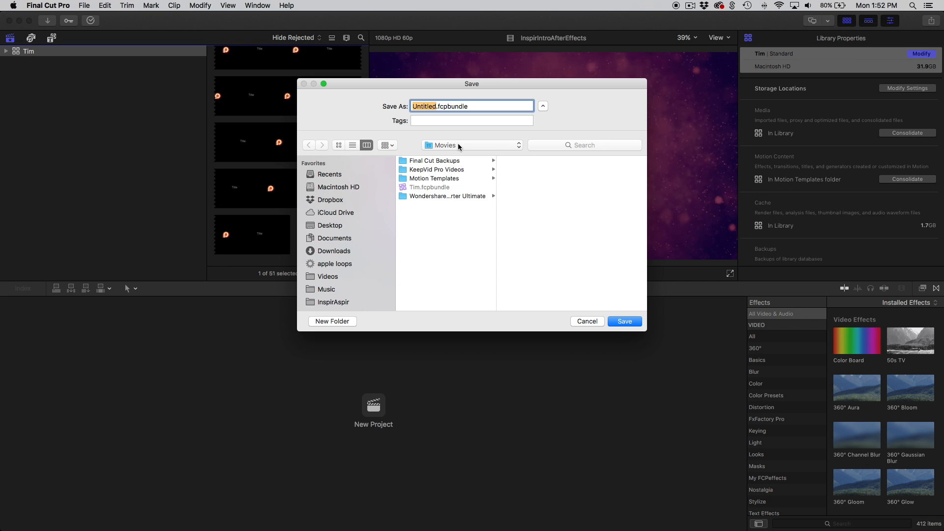
click(352, 188)
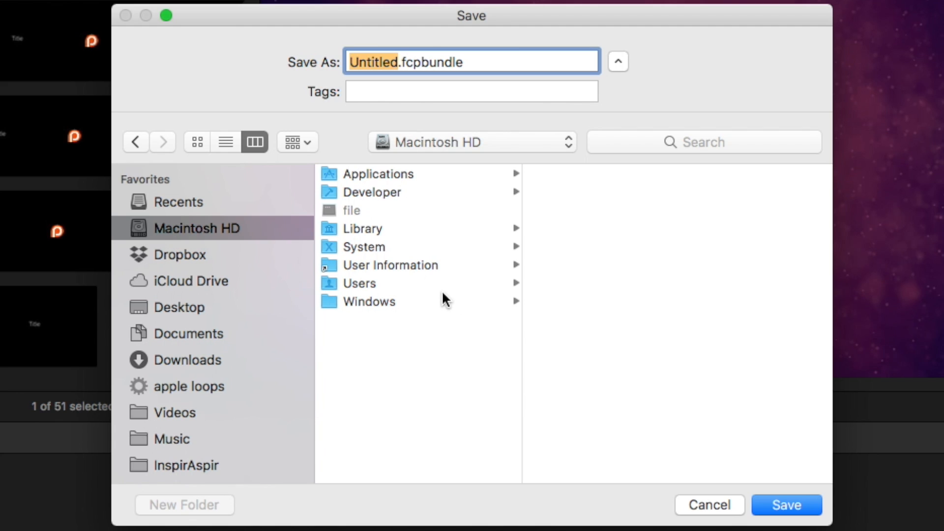
click(428, 283)
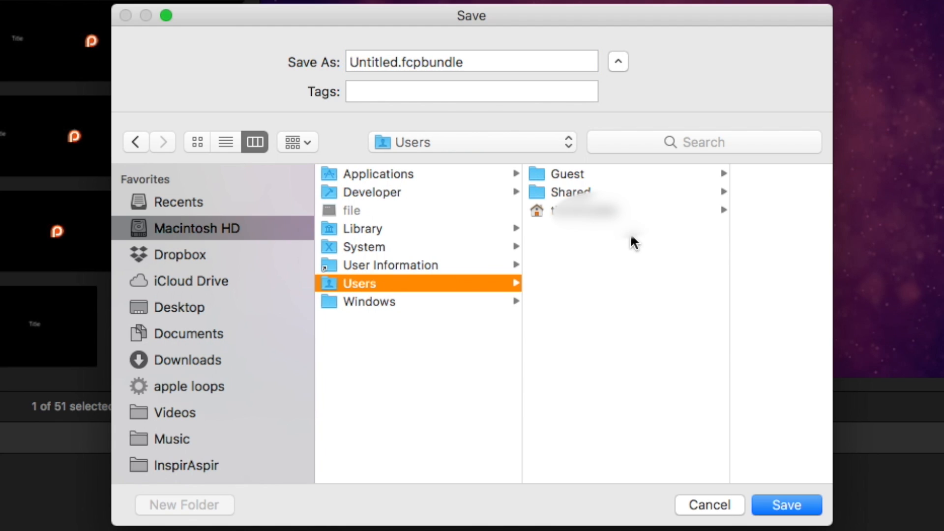
click(624, 212)
scroll(691, 278, down, 5)
scroll(691, 278, up, 1)
click(677, 241)
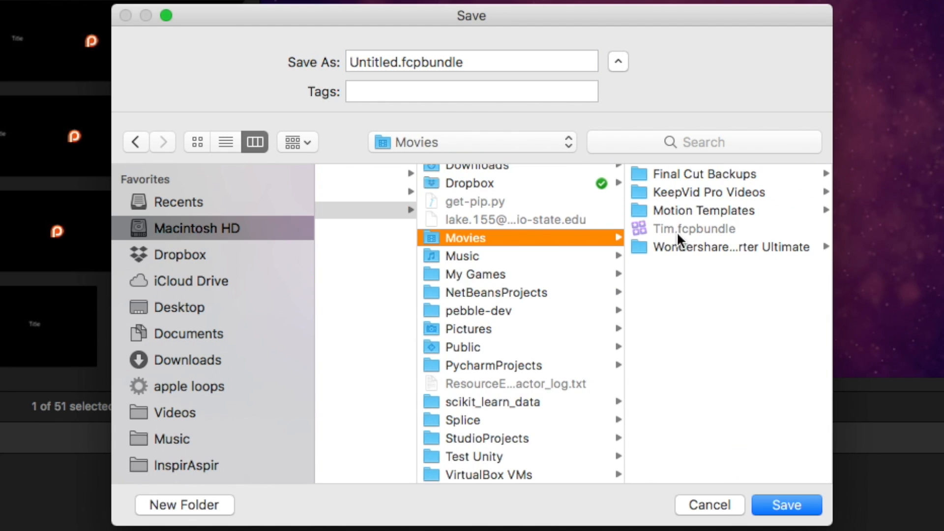
Name the new library Tutorials and save it
double_click(372, 63)
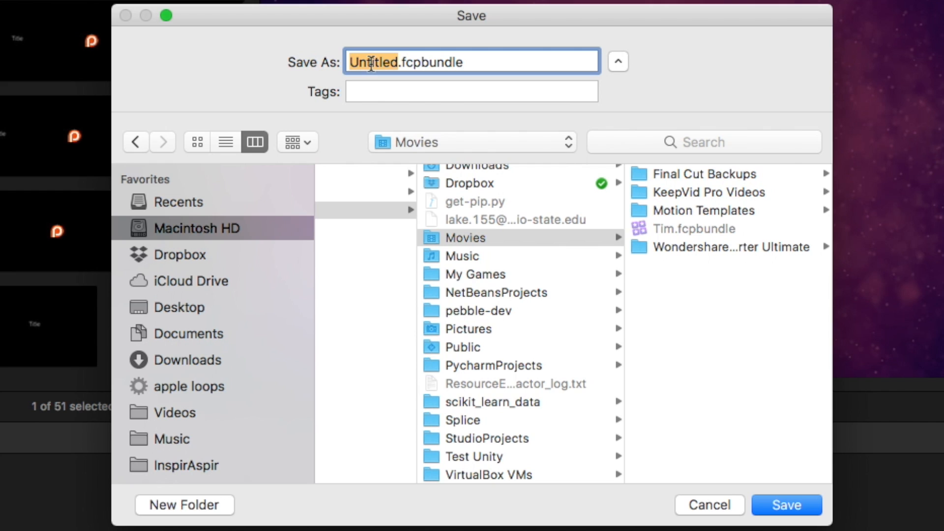
text(Tutorials)
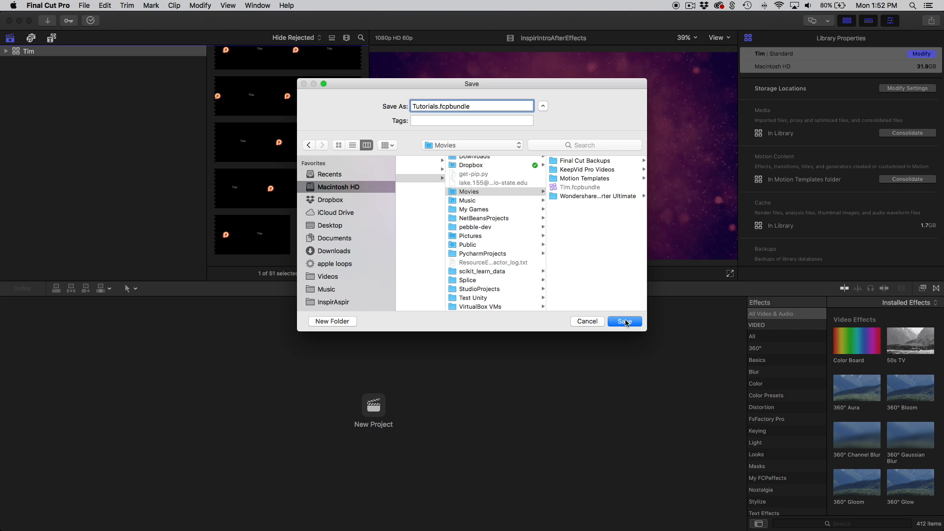
click(787, 505)
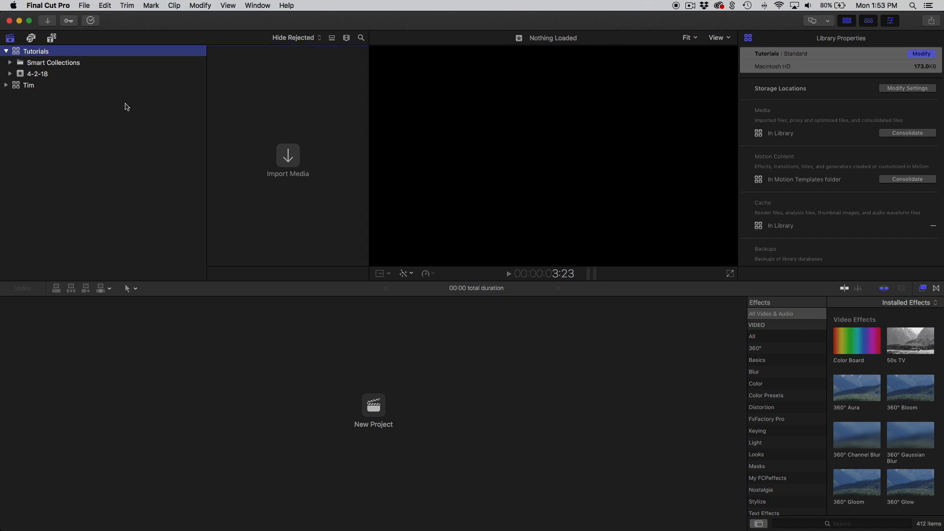
Create a new event named Final Cut Pro Tutorials in the Tutorials library
click(84, 5)
mouse_move(148, 18)
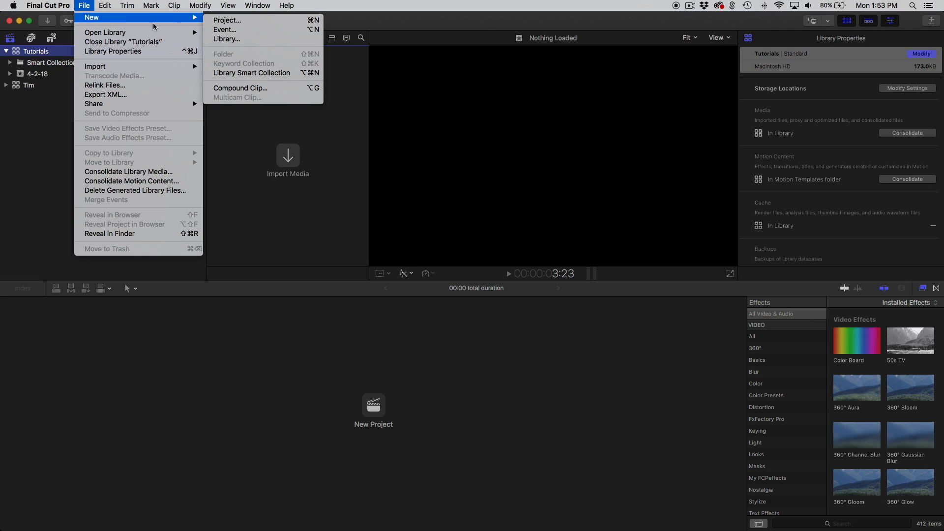
click(234, 30)
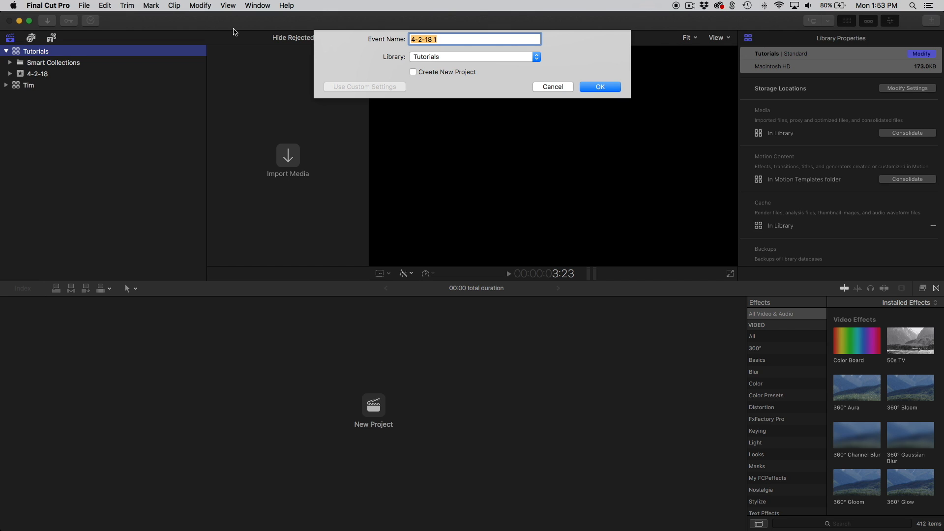
text(Final Cut Pro Tutorials)
key(Return)
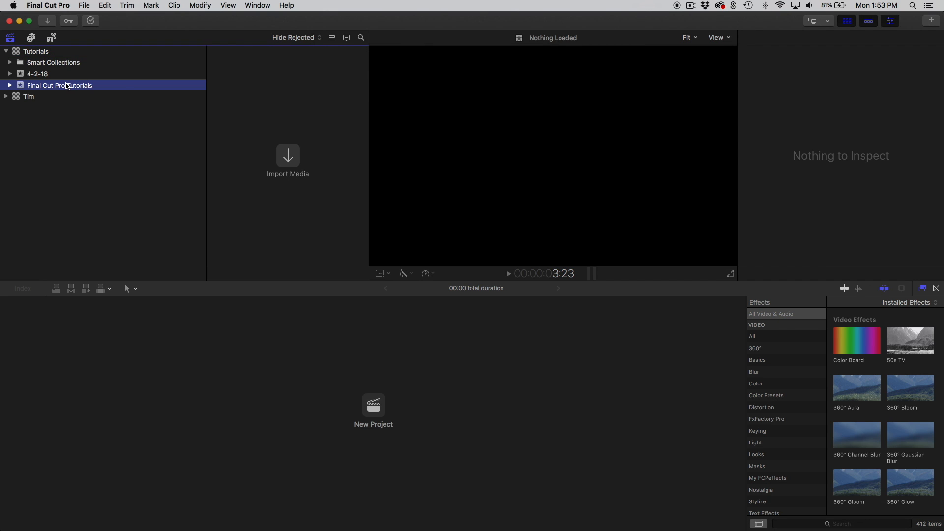
right_click(97, 85)
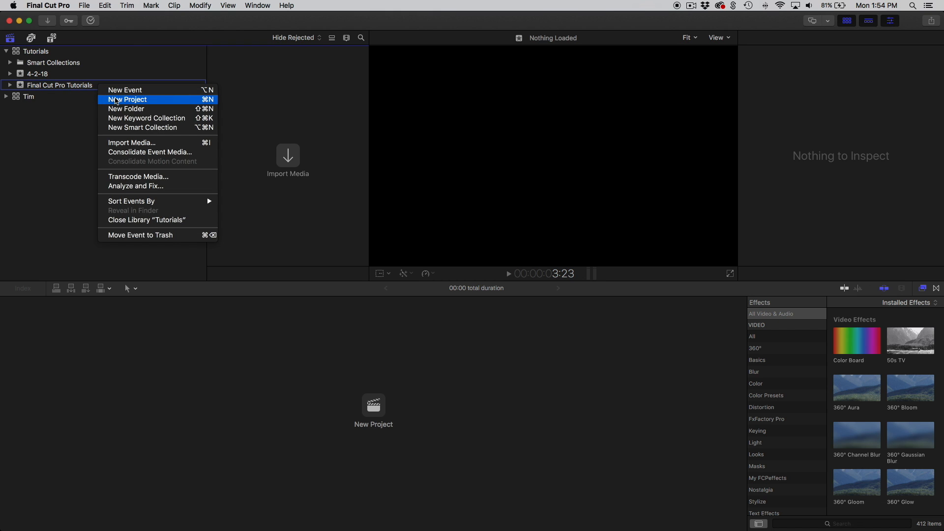
click(117, 100)
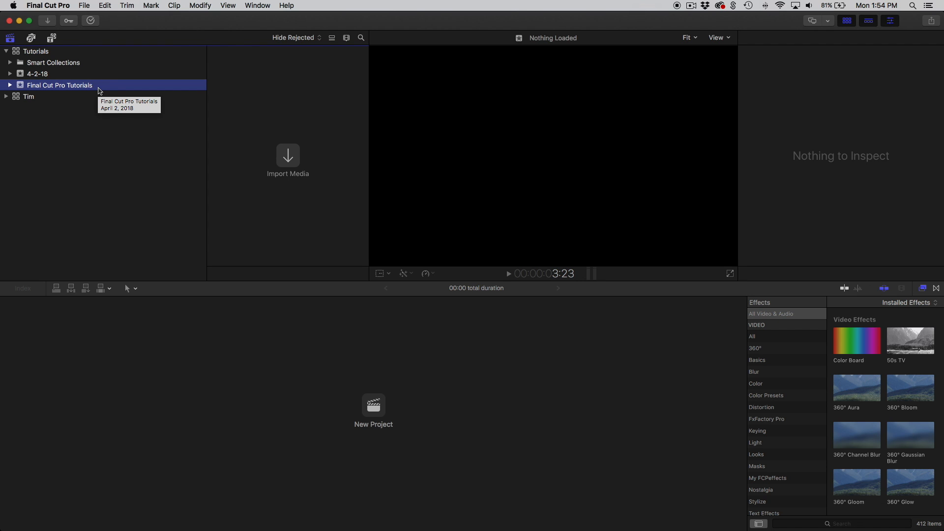
click(88, 5)
mouse_move(94, 17)
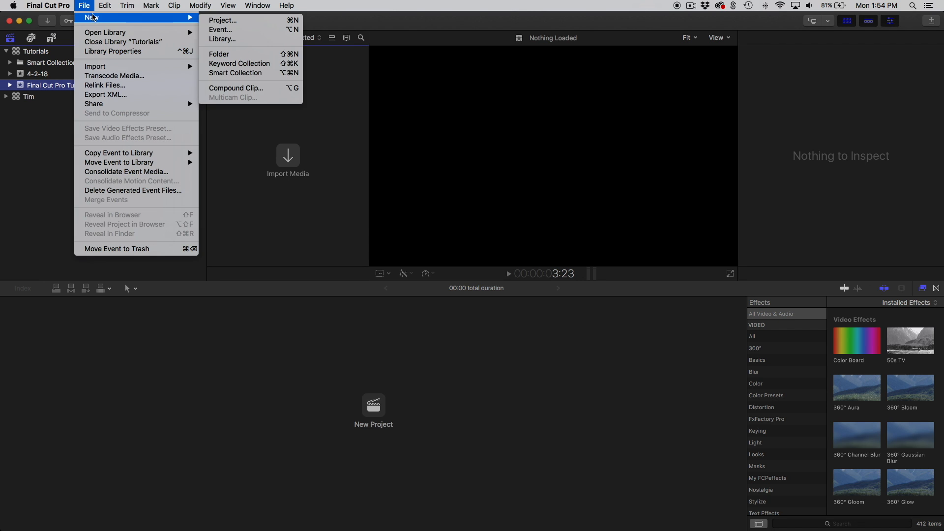
click(48, 130)
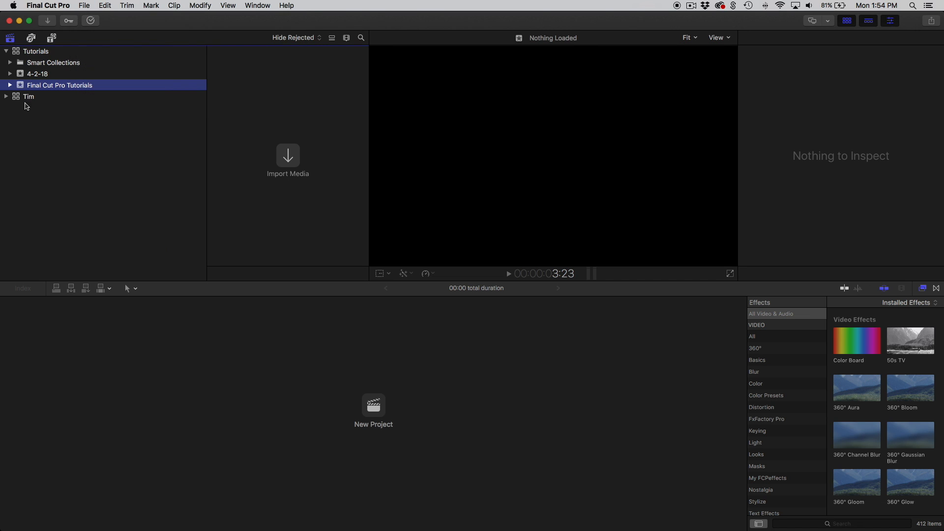
click(77, 4)
click(31, 117)
Create a new project named Basics in the Final Cut Pro Tutorials event
right_click(101, 88)
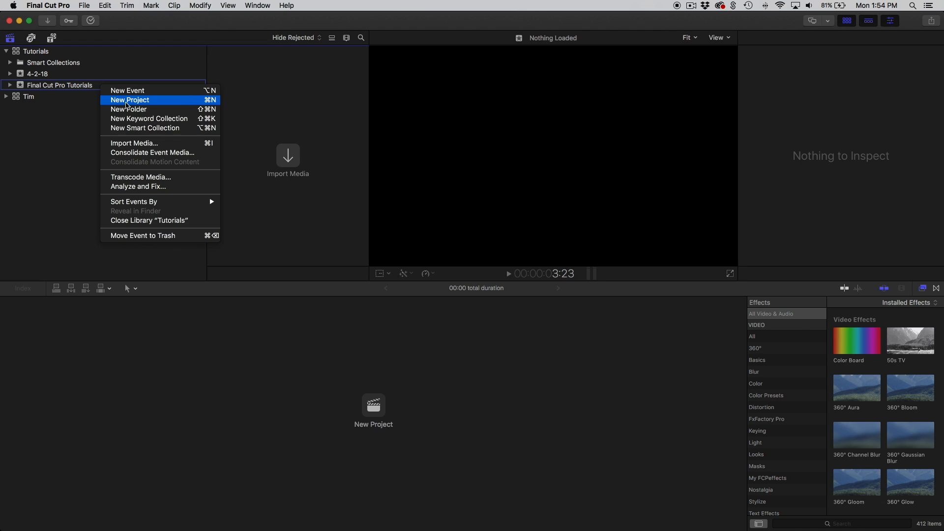
click(127, 100)
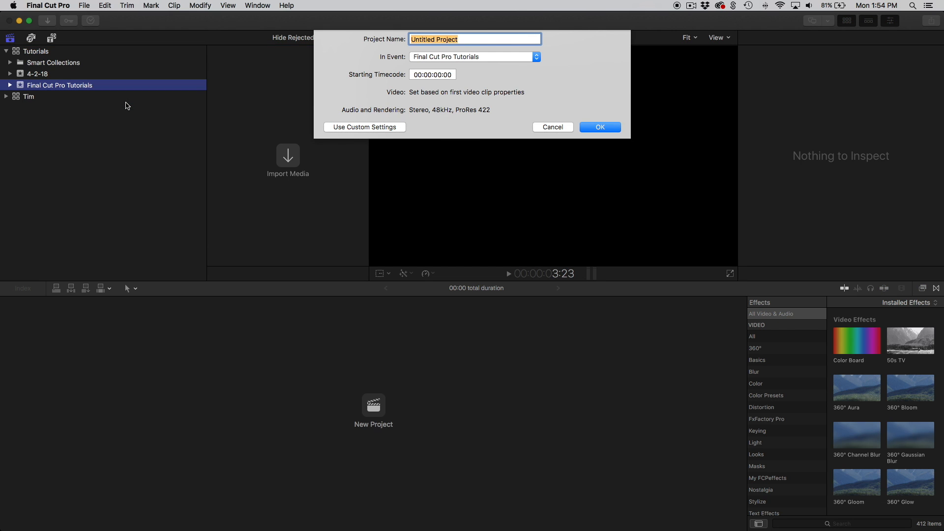
text(Basics)
key(Return)
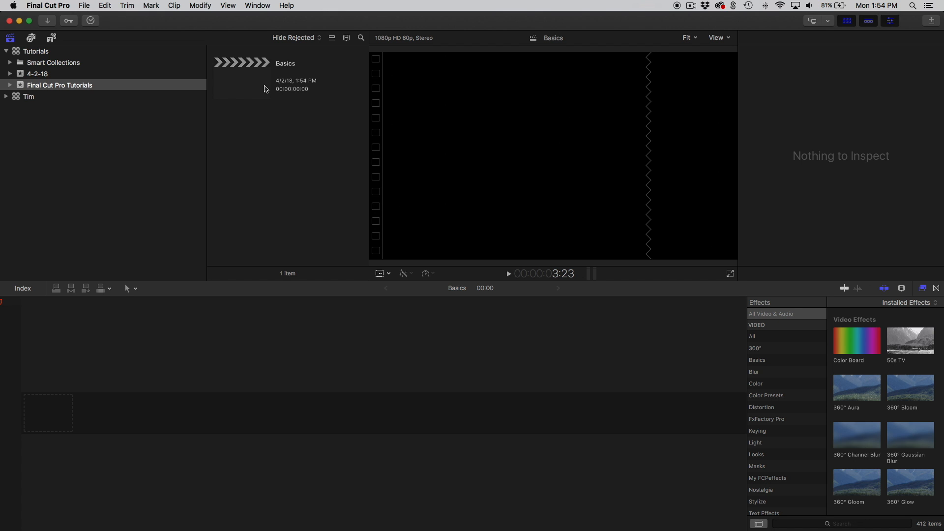
Examine the format, resolution, frame rate and rendering codec options in the Basics project's settings, and leave without changing them
click(236, 76)
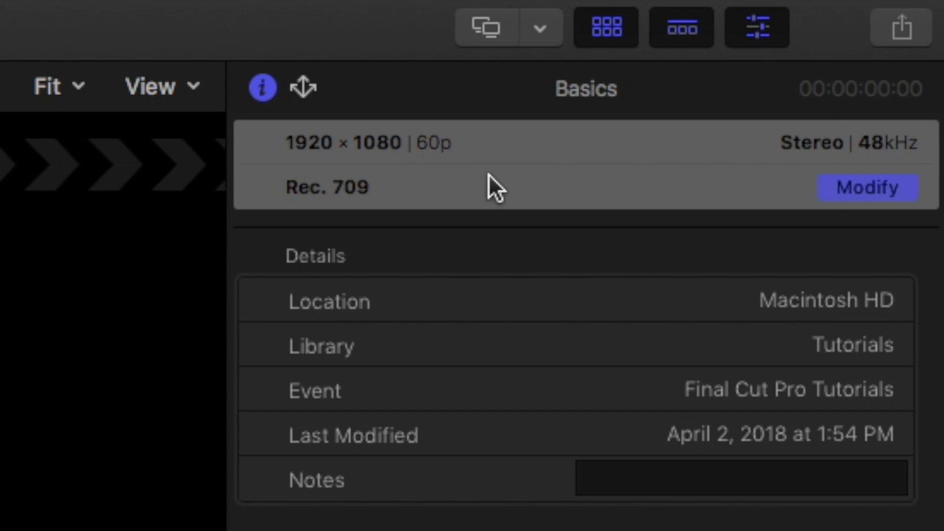
click(870, 189)
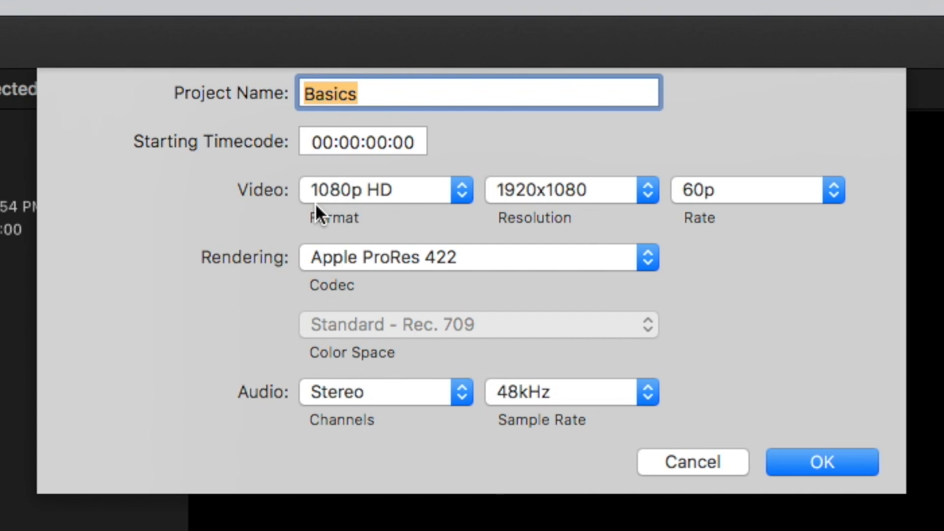
click(364, 191)
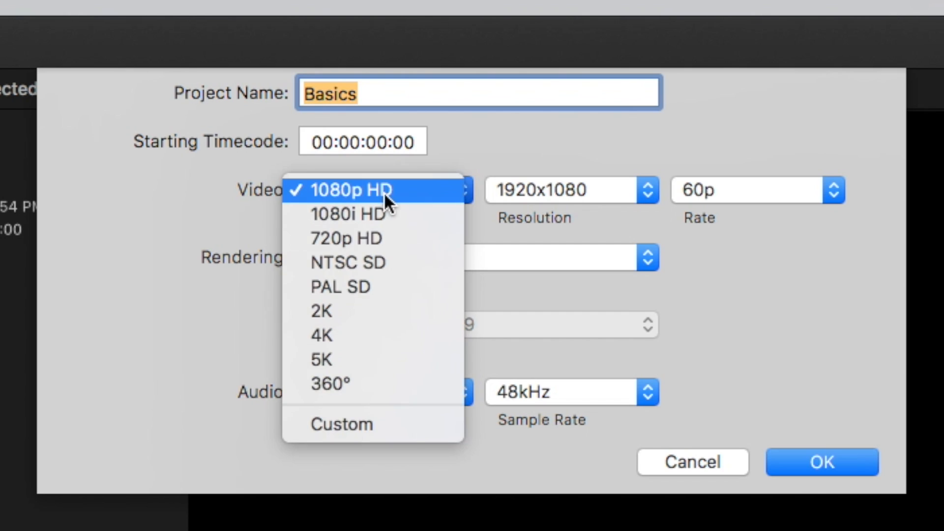
click(384, 192)
click(592, 190)
click(592, 190)
click(783, 190)
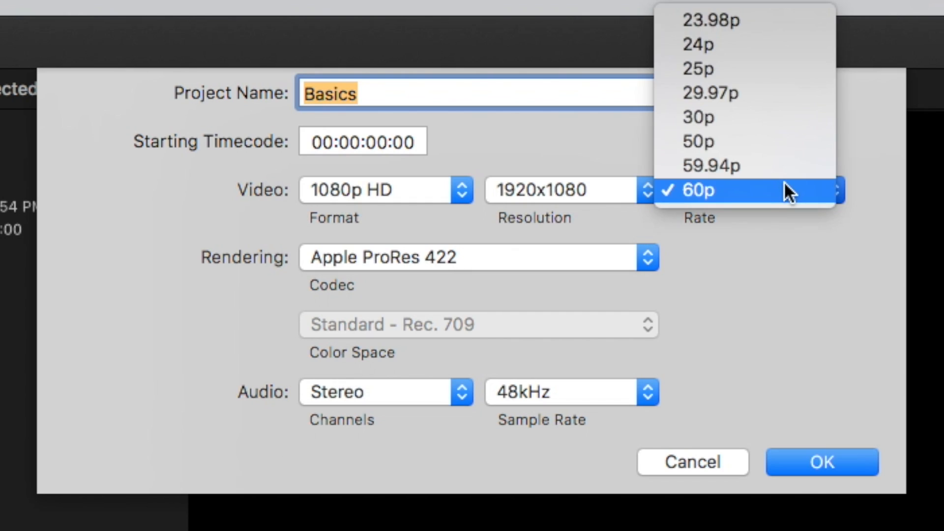
click(820, 252)
click(483, 252)
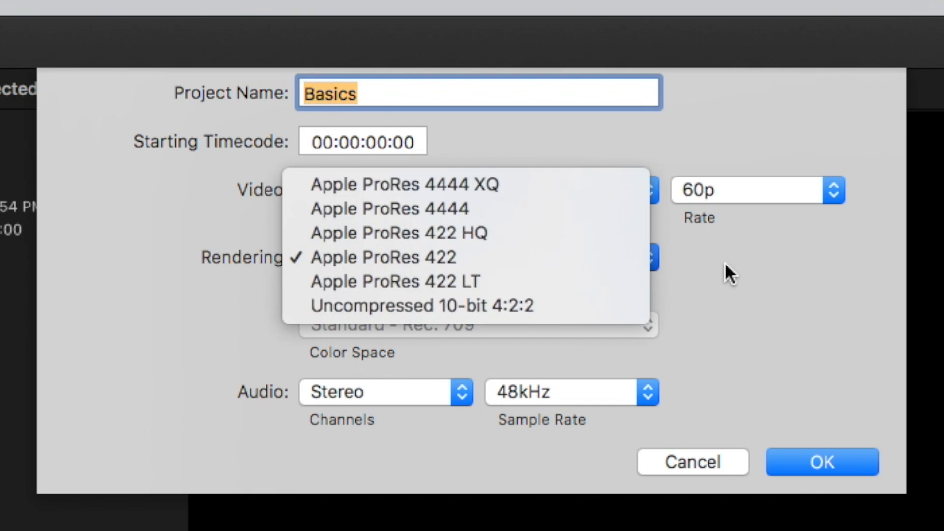
click(725, 263)
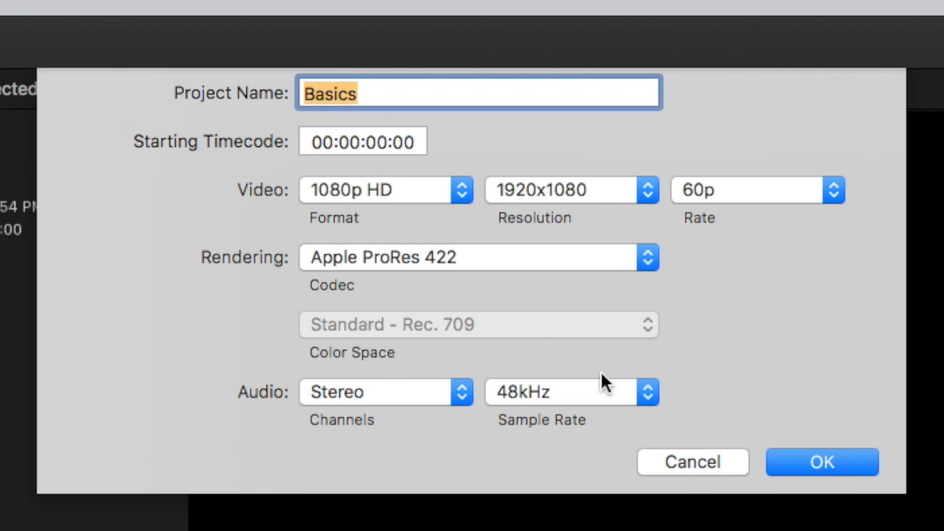
click(694, 460)
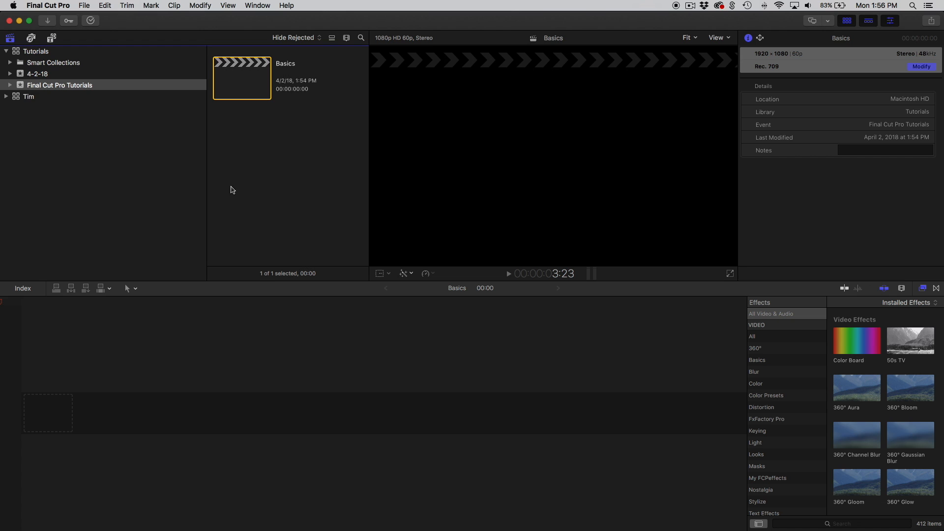
Start a media import into the Final Cut Pro Tutorials event and browse to the Video Resources folder on the Desktop
click(241, 191)
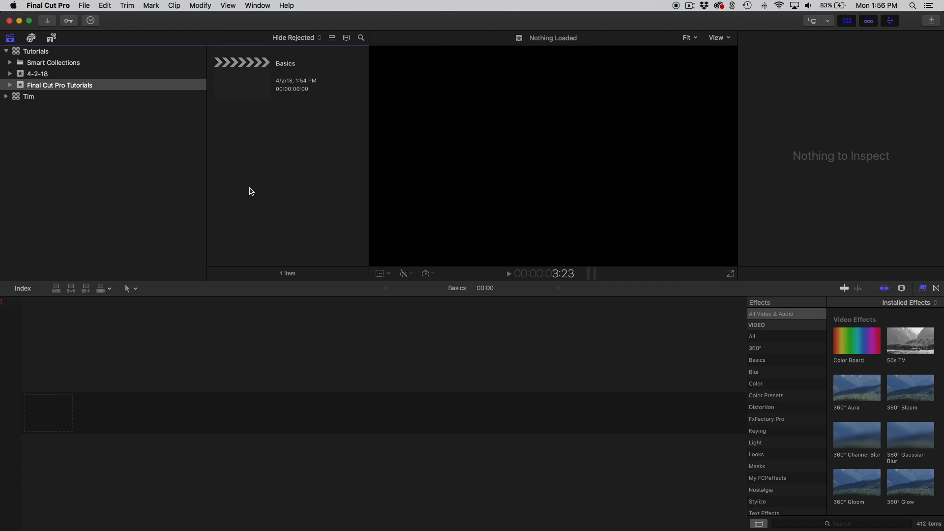
click(236, 94)
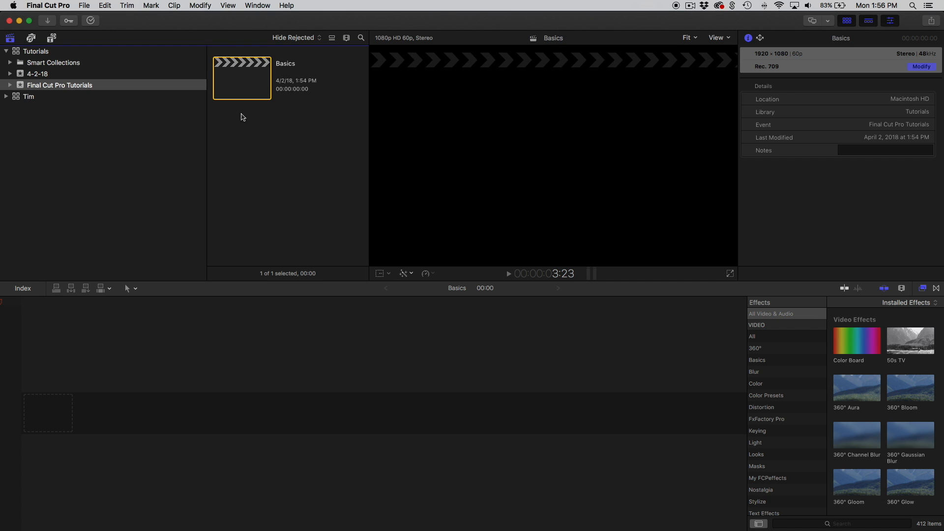
click(77, 87)
click(88, 6)
mouse_move(107, 66)
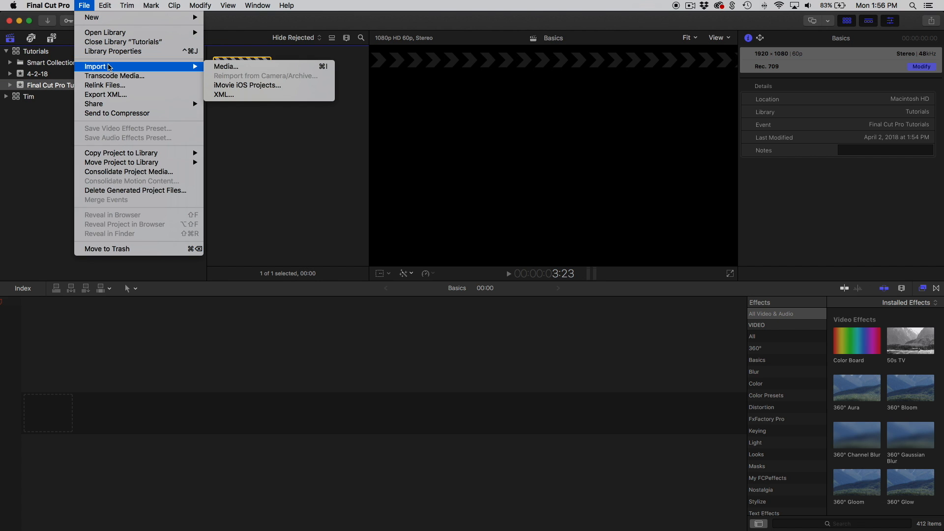
click(245, 68)
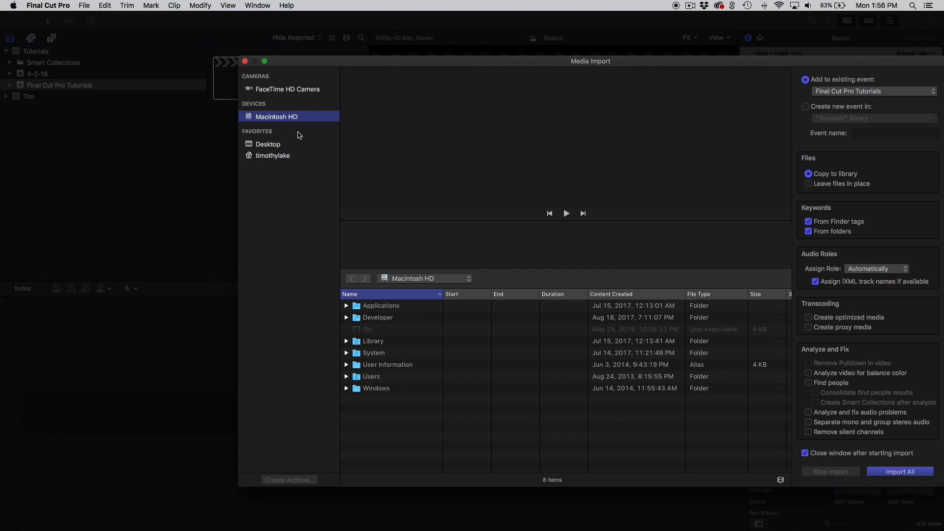
click(301, 144)
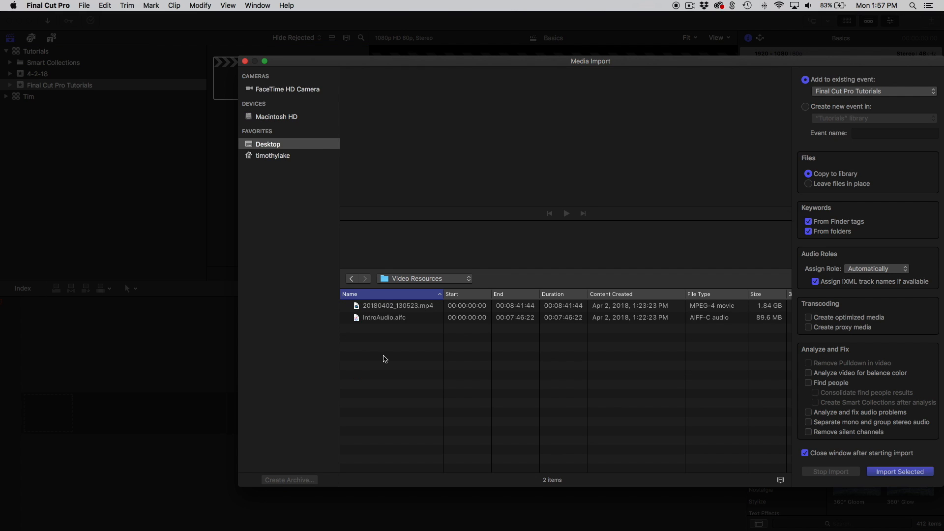
Import 20180402_130523.mp4 and IntroAudio.aifc together into the Final Cut Pro Tutorials event and look over the resulting clips
click(396, 309)
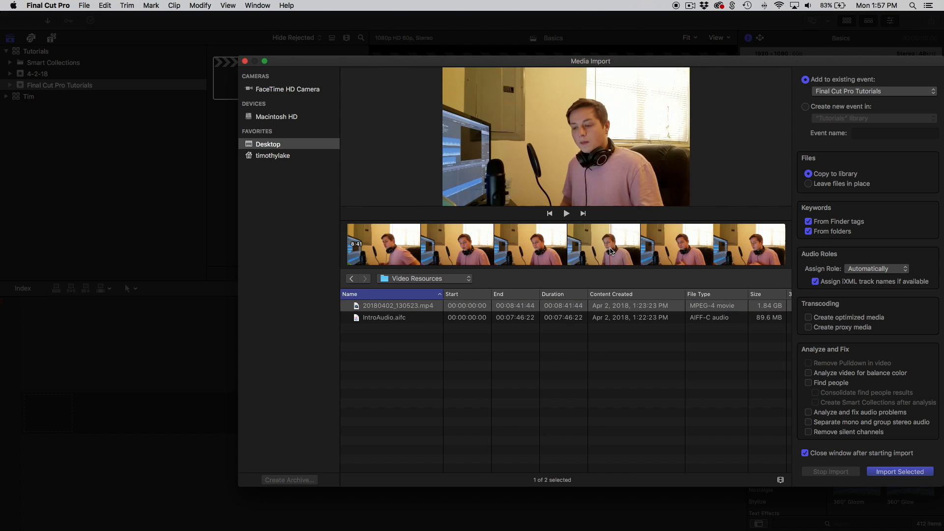
click(408, 320)
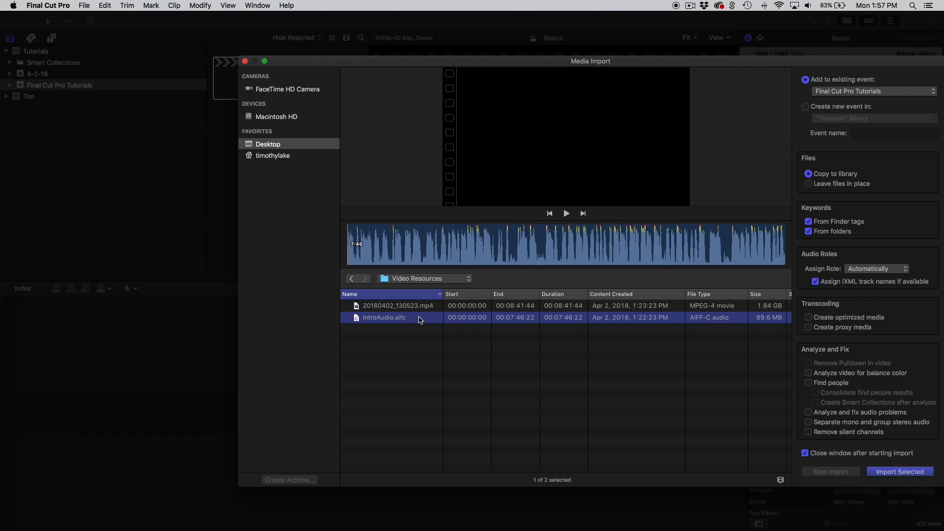
click(412, 307)
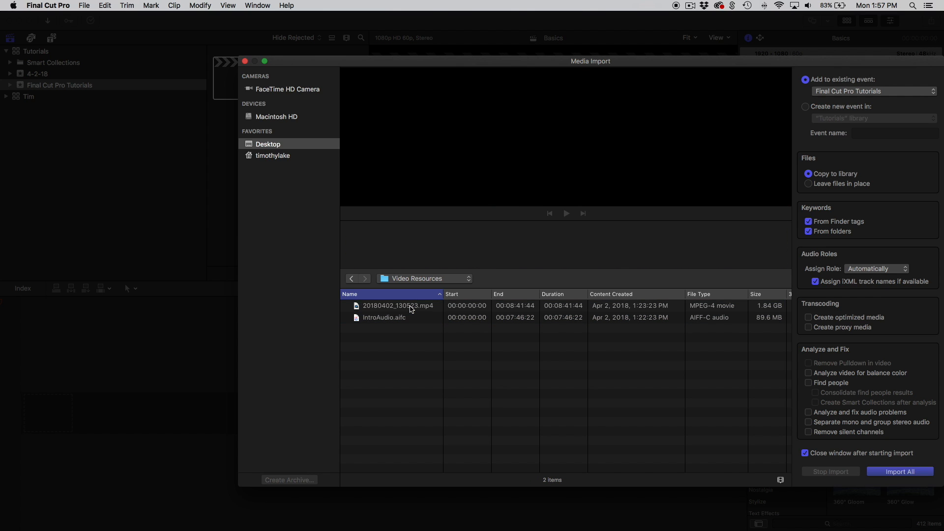
shift+click(396, 318)
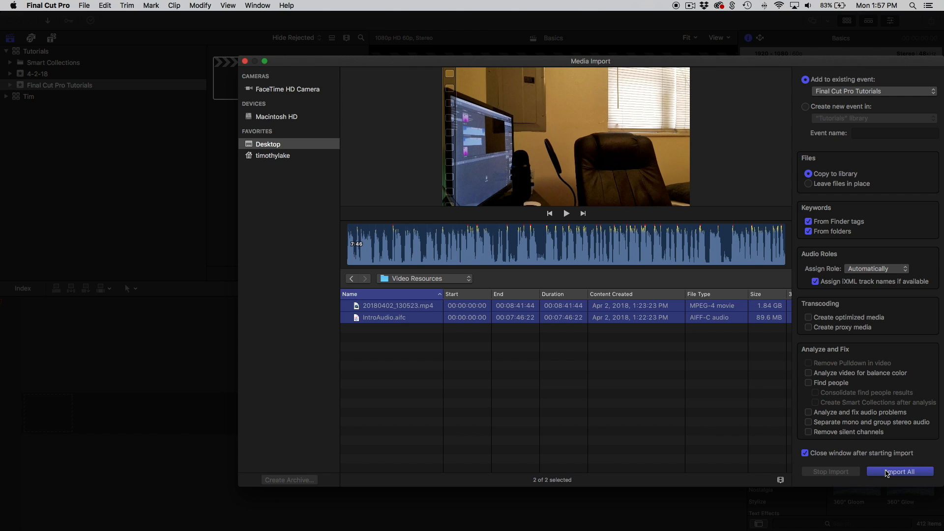
click(887, 472)
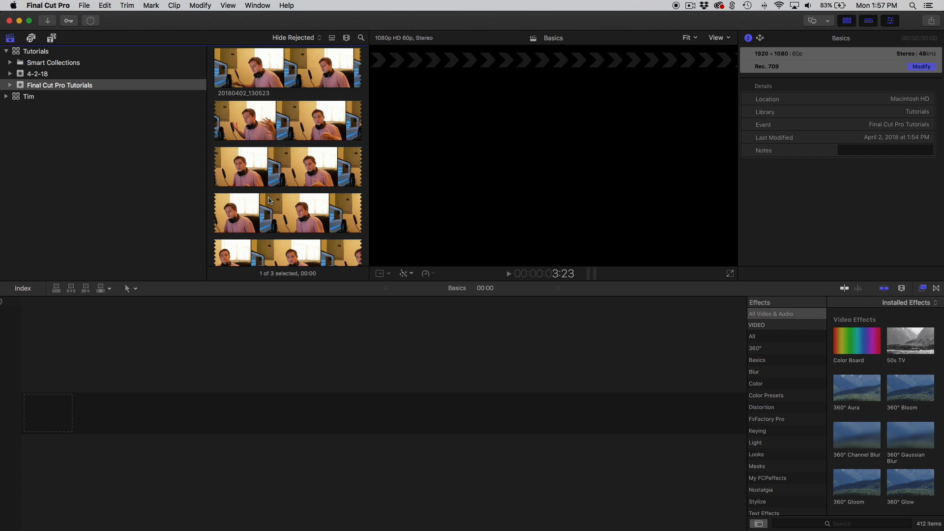
scroll(275, 197, down, 5)
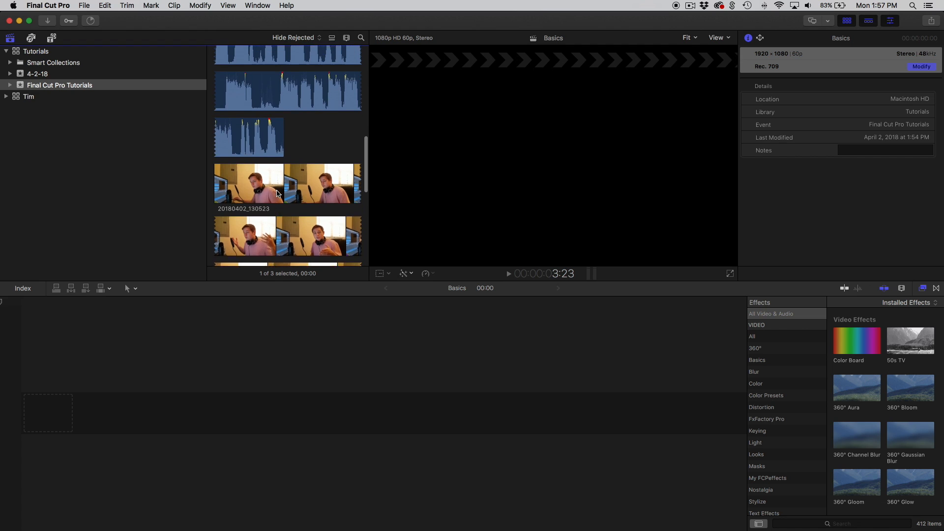
scroll(276, 172, up, 6)
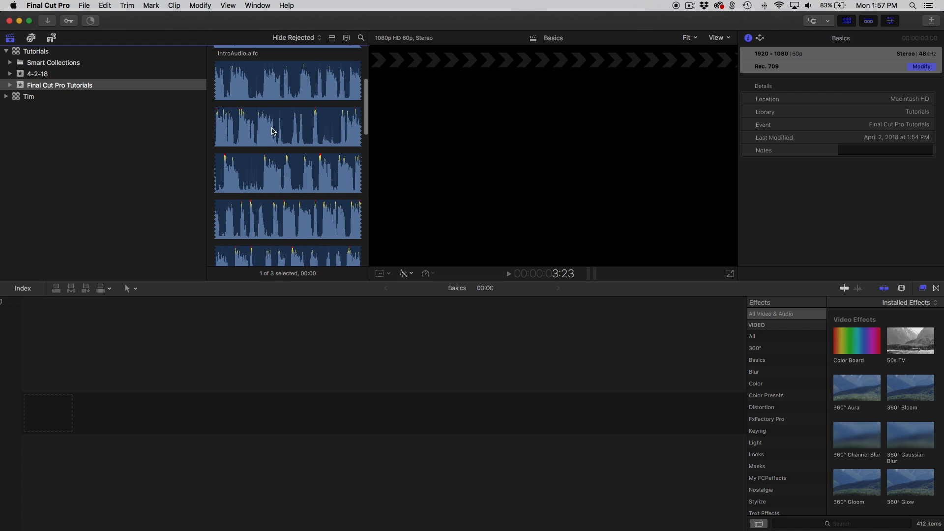
scroll(273, 132, down, 5)
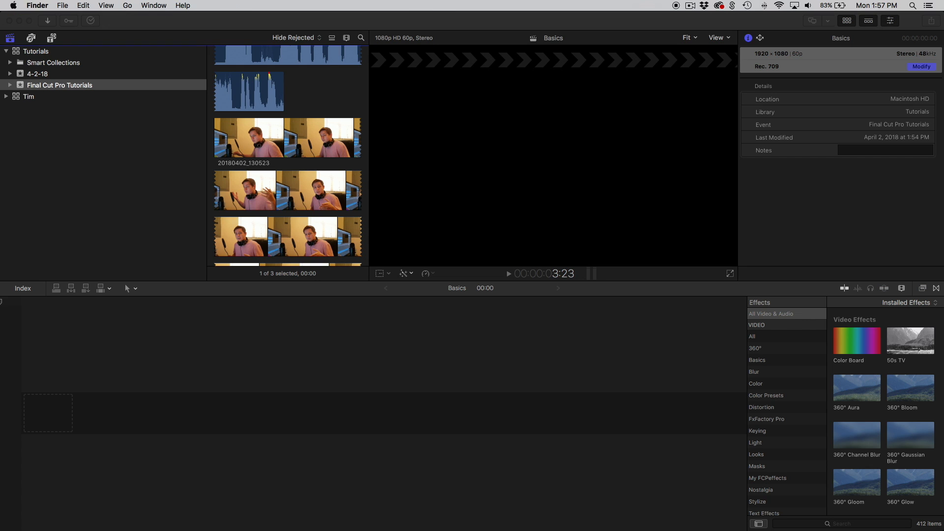
Switch to Finder, open Launchpad > Videos > Final Cut Pro > Video Resources, and bring its two media files into the Final Cut Pro Tutorials event
key(super+n)
click(533, 284)
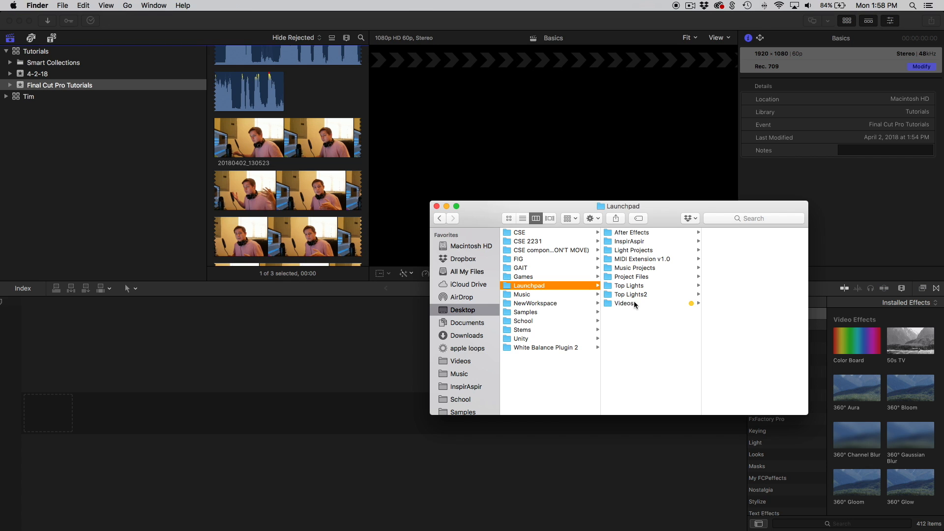
click(637, 303)
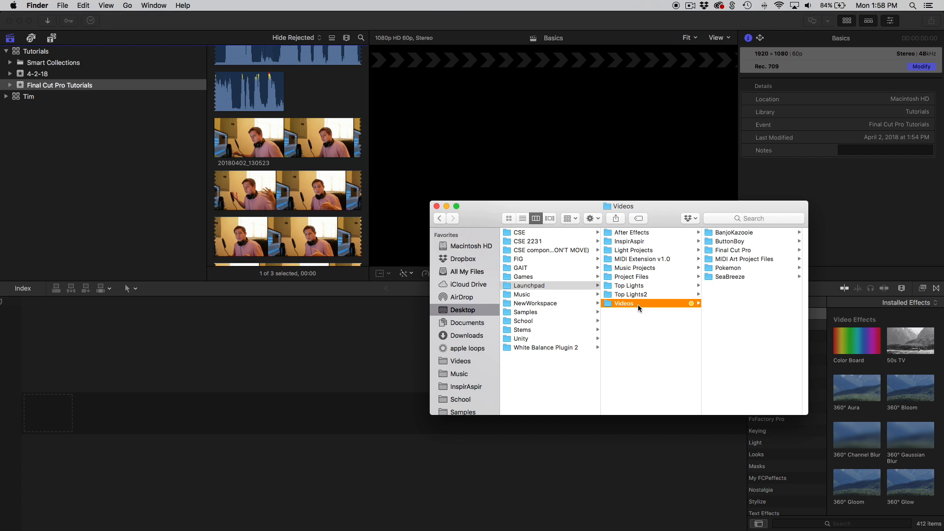
click(734, 250)
click(743, 242)
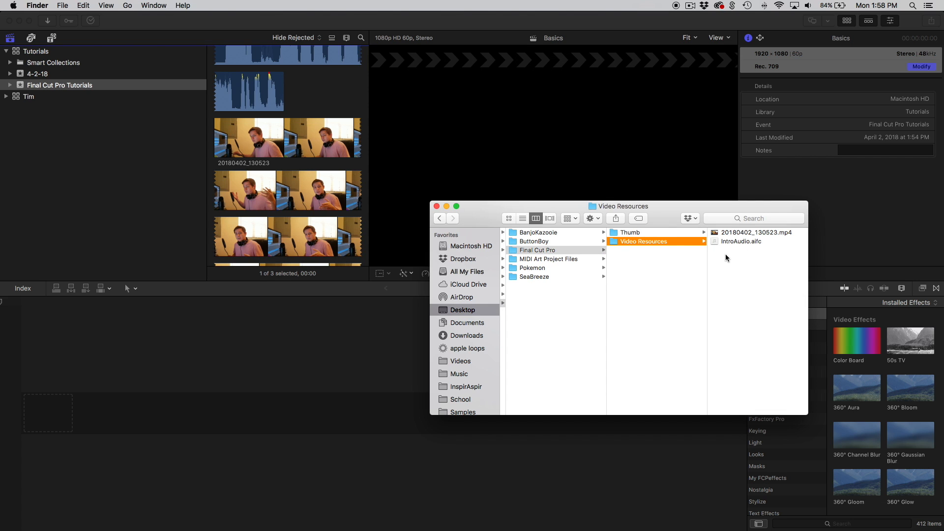
drag(725, 254, 287, 118)
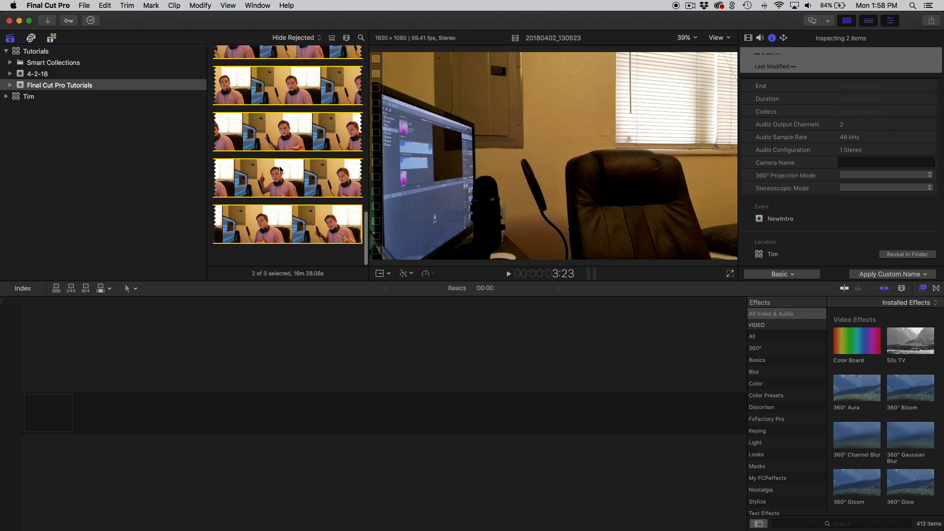
Examine the audio and video clips in the Final Cut Pro Tutorials event and clear the clip selection
scroll(281, 169, up, 10)
scroll(284, 166, down, 8)
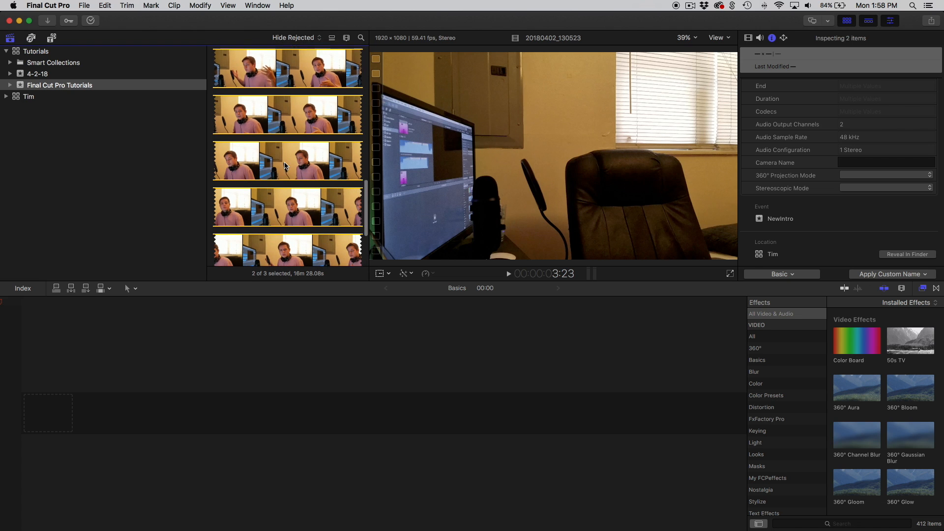
scroll(284, 166, down, 5)
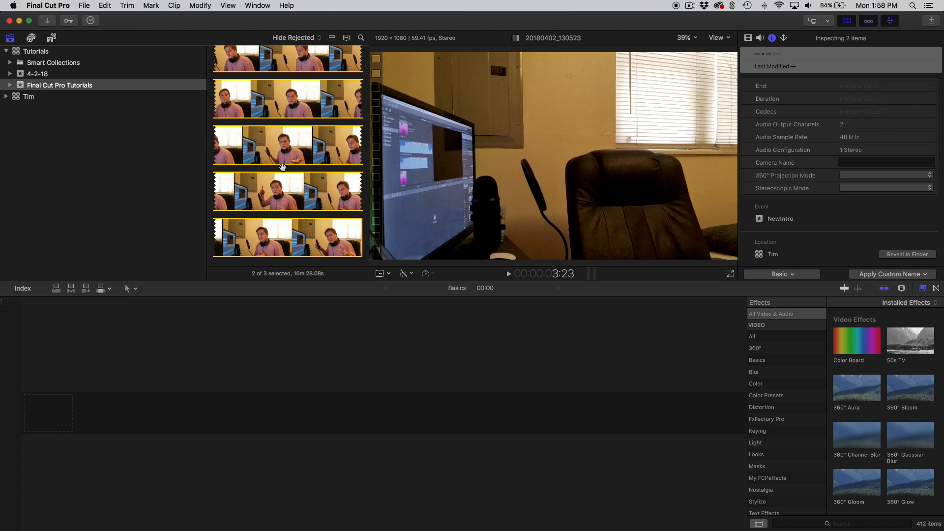
scroll(283, 167, up, 10)
scroll(290, 175, down, 8)
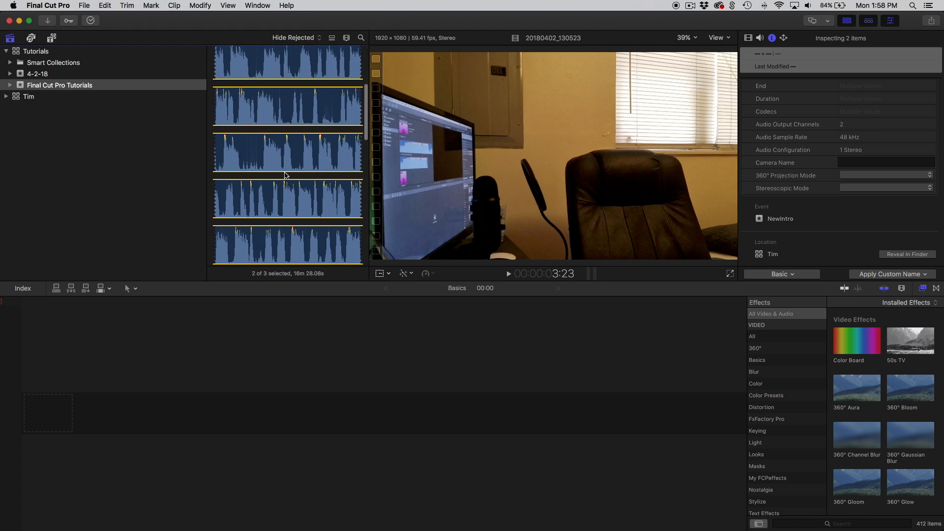
click(302, 175)
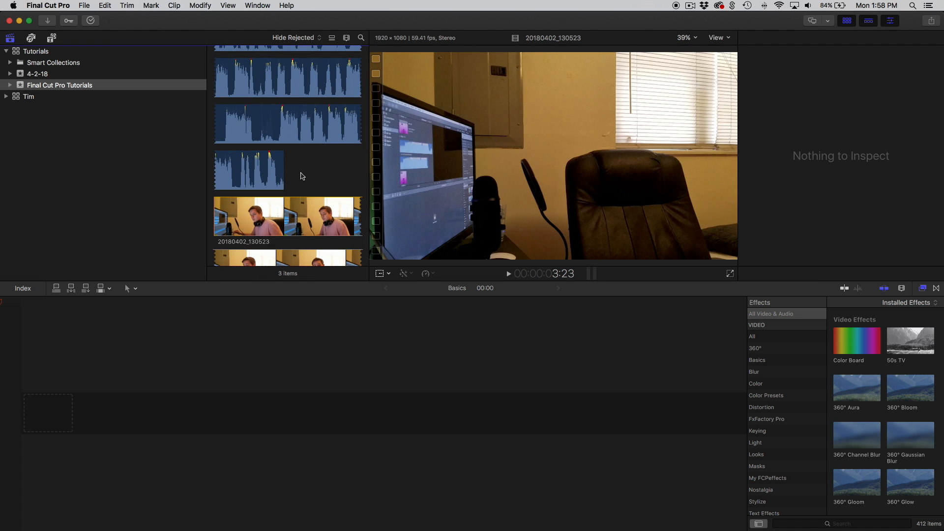
scroll(302, 175, up, 8)
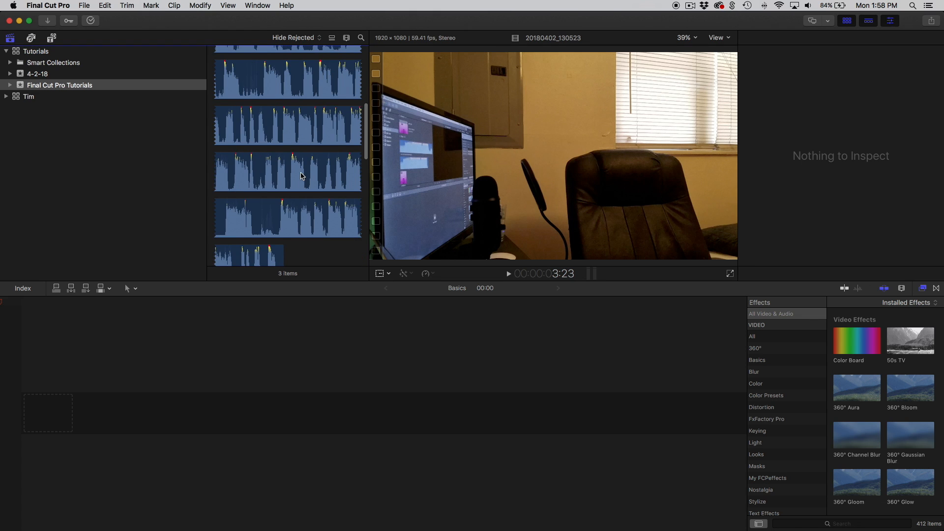
scroll(249, 95, down, 8)
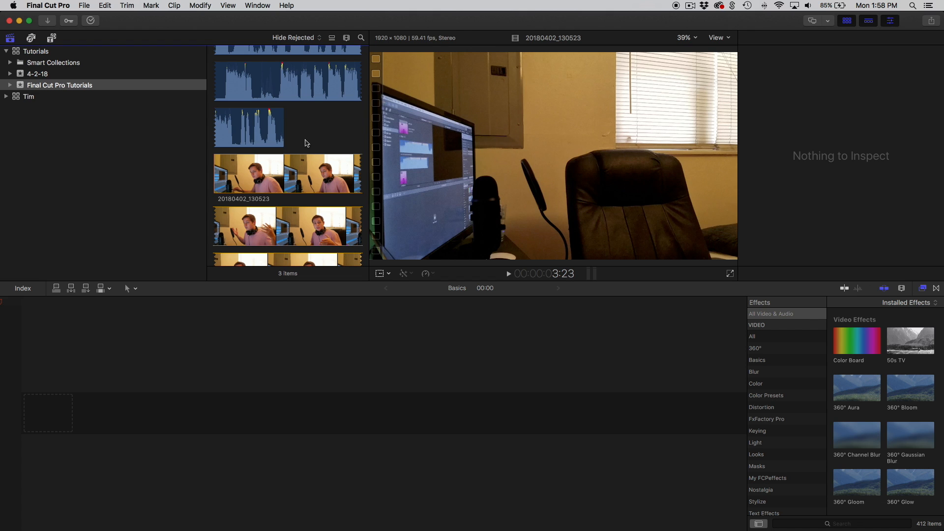
scroll(306, 143, up, 10)
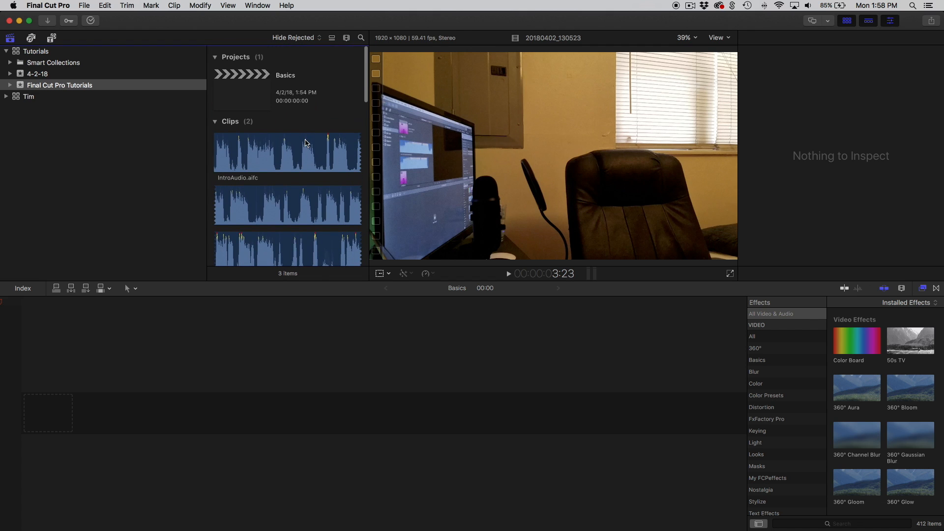
Place the 20180402_130523 video clip at the start of the Basics timeline, with project properties of 1080p HD, 1920x1080 and 60p
scroll(305, 143, down, 10)
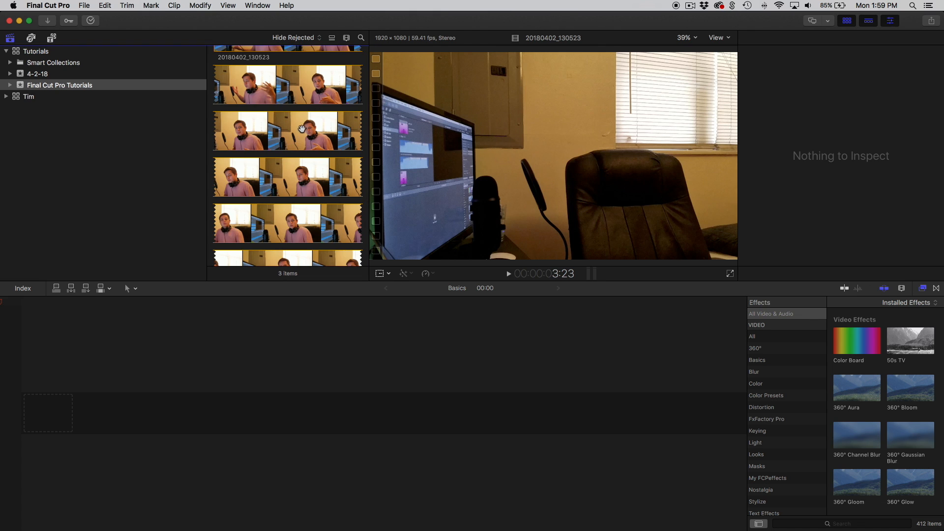
drag(304, 124, 231, 391)
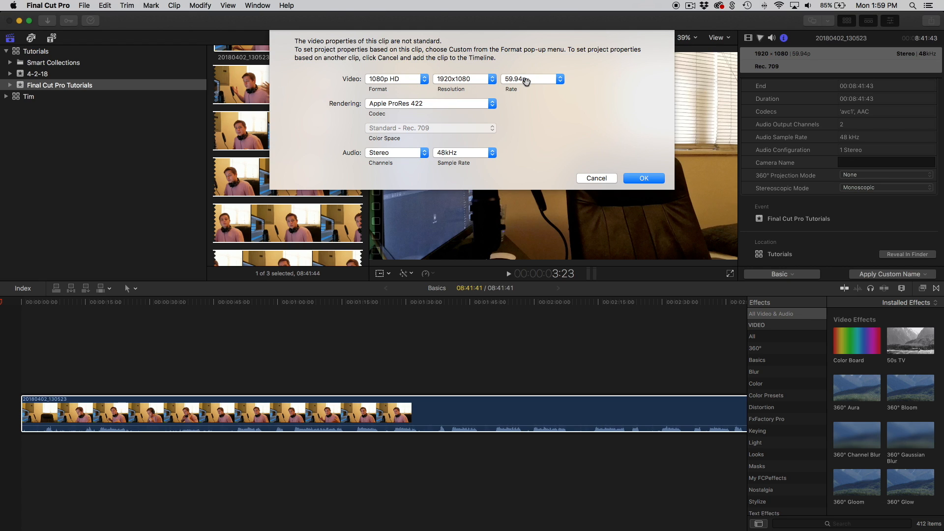
click(526, 80)
click(525, 87)
click(640, 179)
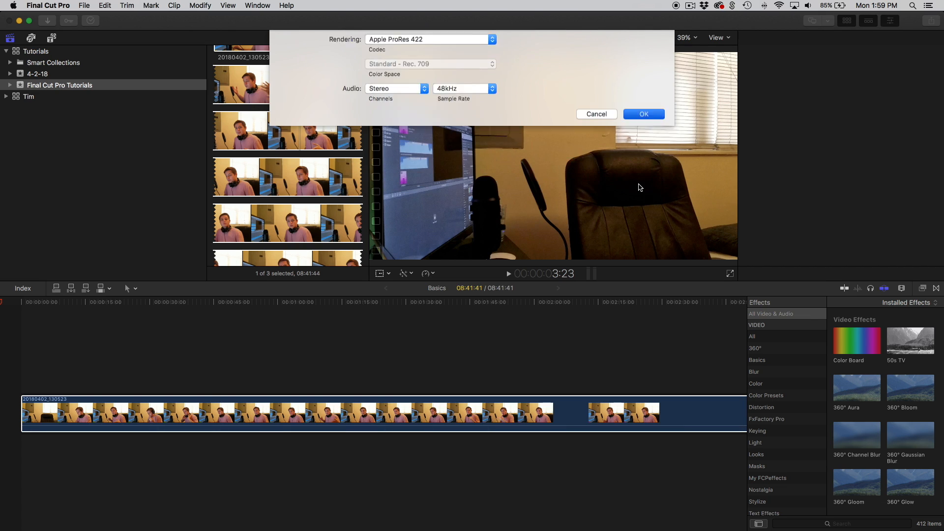
Examine the video clip in the Basics timeline at several playhead positions and play back a short portion just after the one-minute mark
click(254, 107)
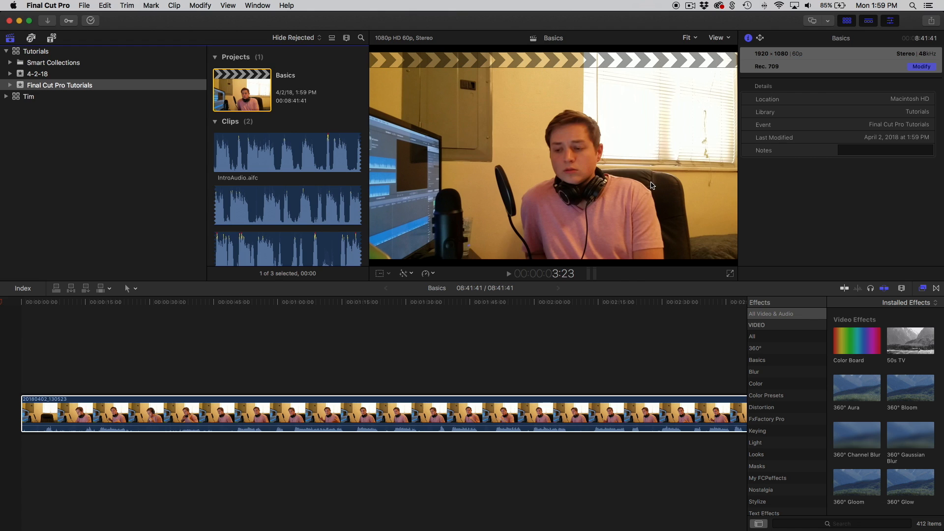
click(290, 359)
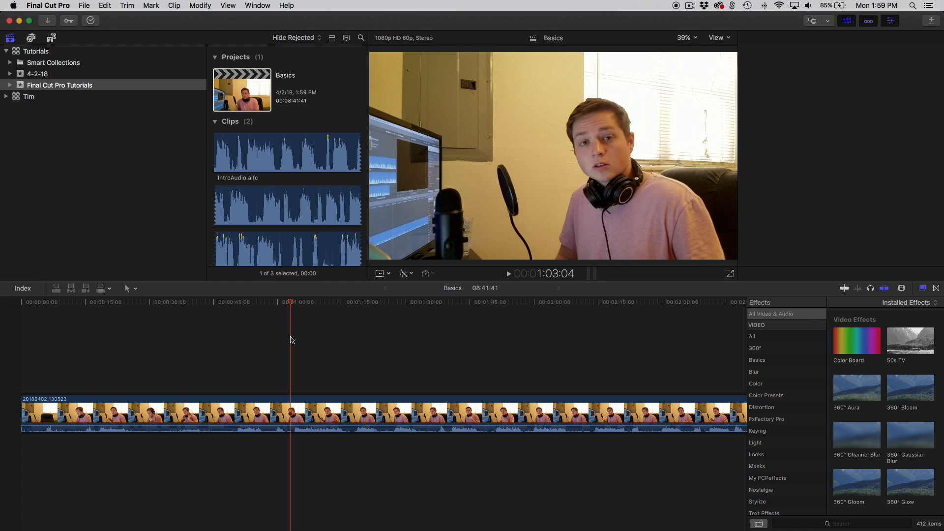
click(169, 343)
scroll(428, 352, right, 3)
scroll(295, 359, left, 3)
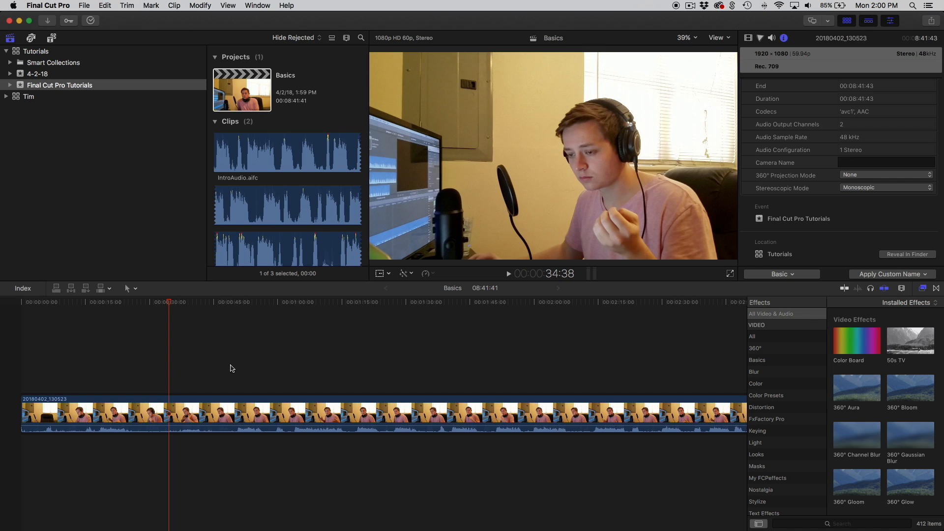
scroll(295, 191, down, 13)
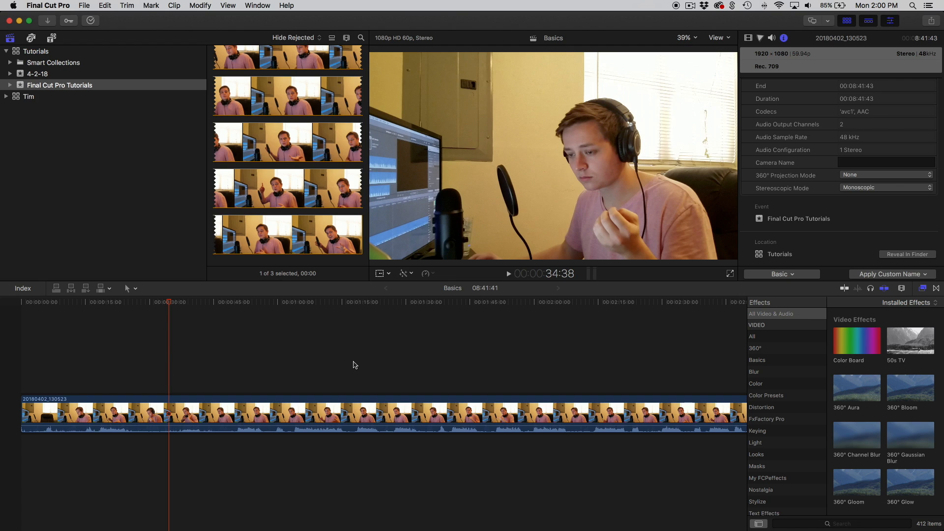
click(208, 374)
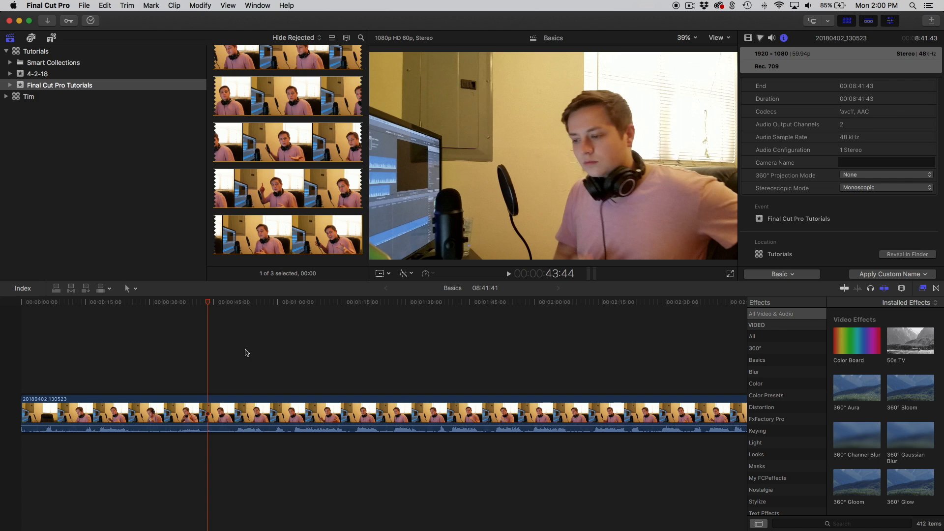
click(298, 367)
key(space)
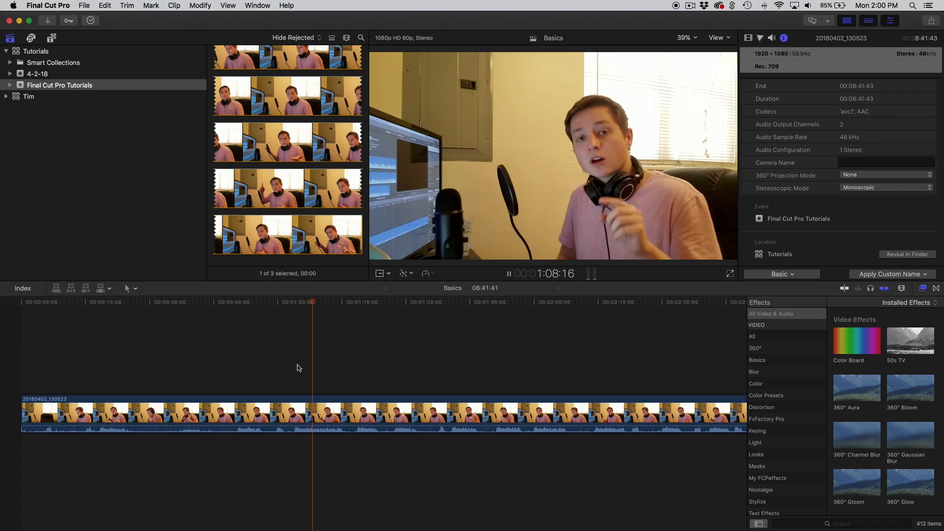
key(space)
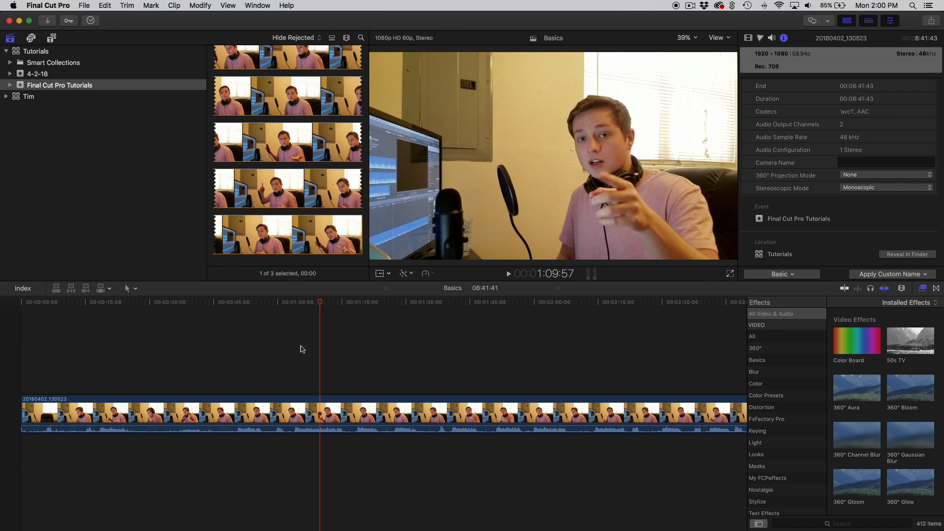
Attach the whole IntroAudio.aifc clip beneath the video clip at the start of the timeline and check positions around 30 to 42 seconds
scroll(303, 184, up, 10)
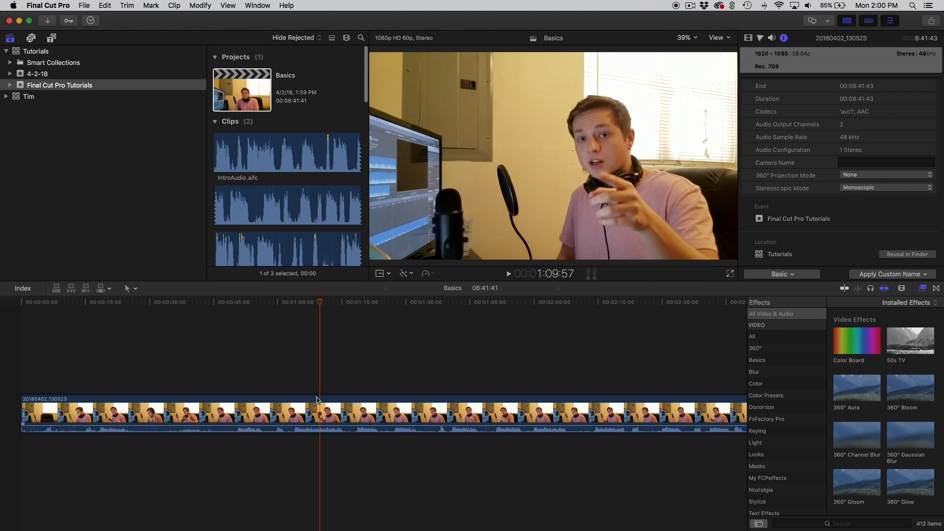
click(299, 146)
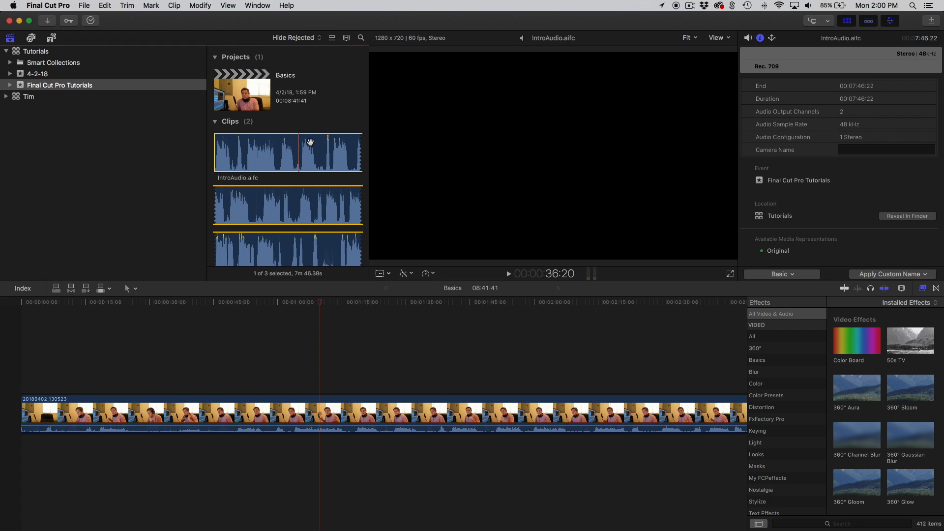
drag(311, 142, 20, 448)
click(149, 339)
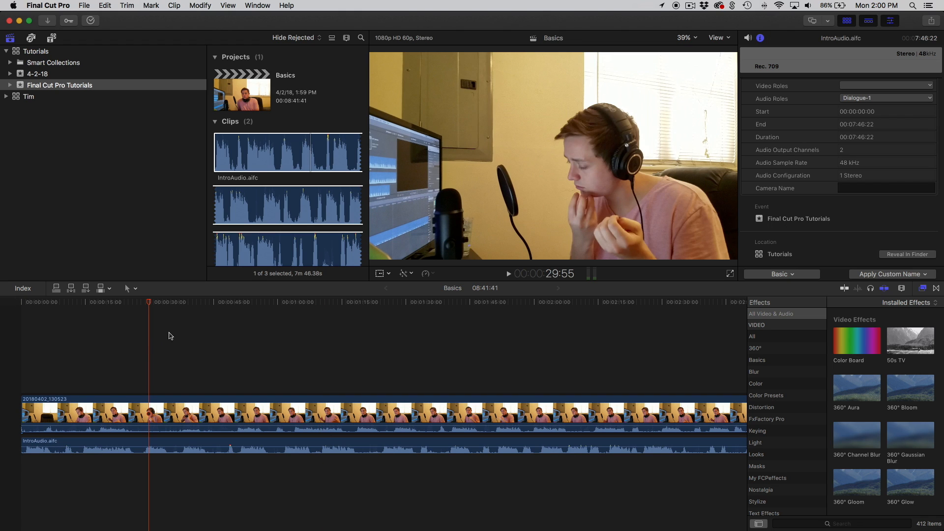
click(201, 334)
Inspect the attached IntroAudio.aifc clip and the 20180402_130523 video clip by selecting each in the timeline
click(146, 444)
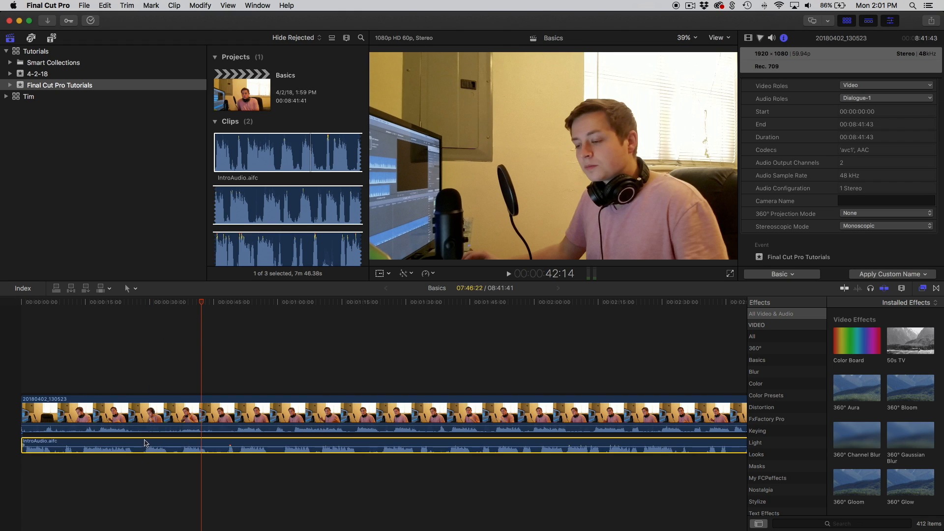
drag(146, 443, 140, 347)
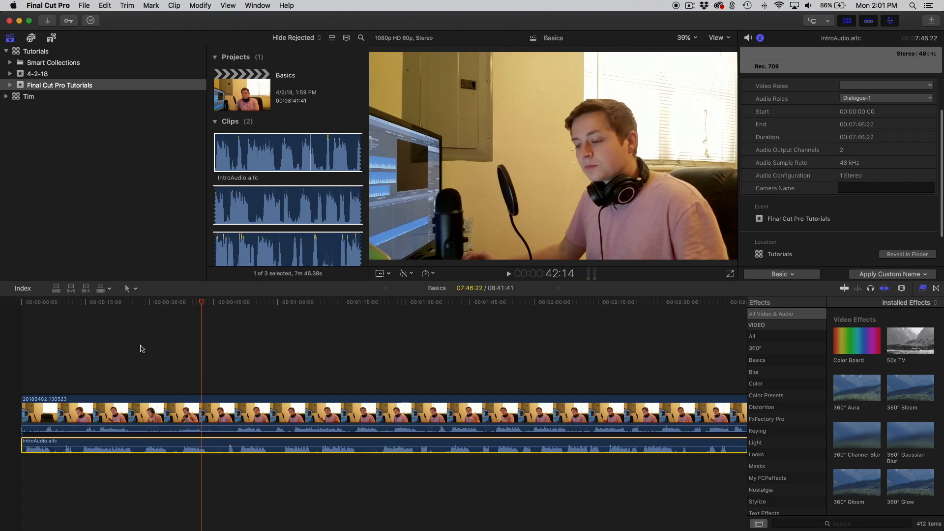
drag(116, 500, 134, 446)
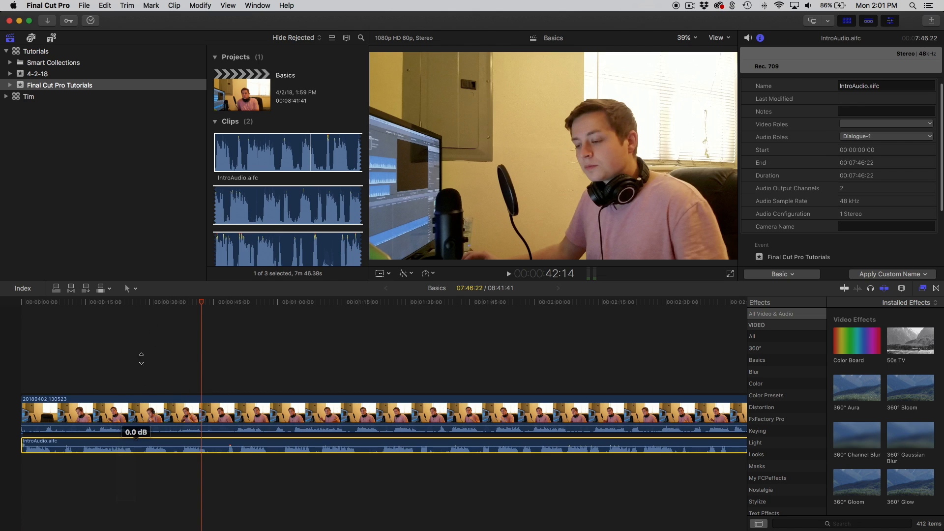
drag(143, 335, 147, 415)
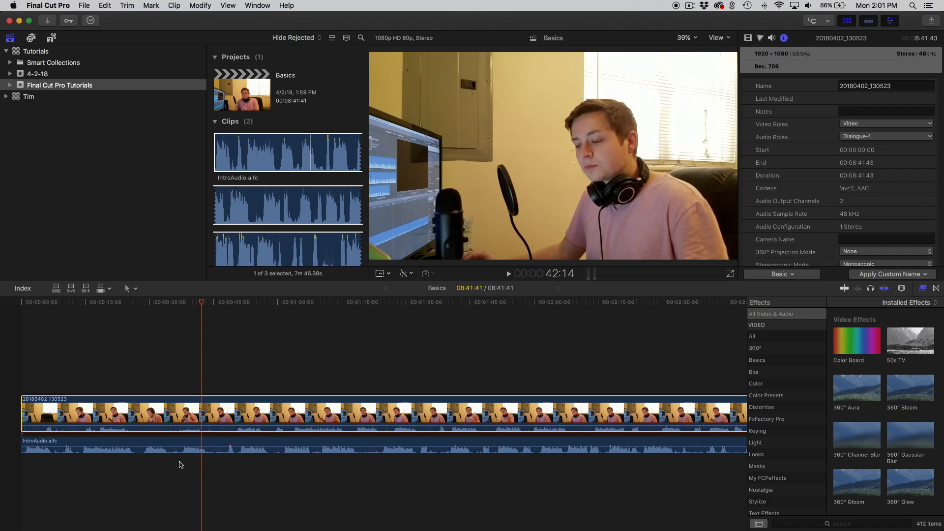
click(180, 461)
Move the IntroAudio.aifc clip so it starts at 49:35 and check several playhead positions around its beginning
click(196, 381)
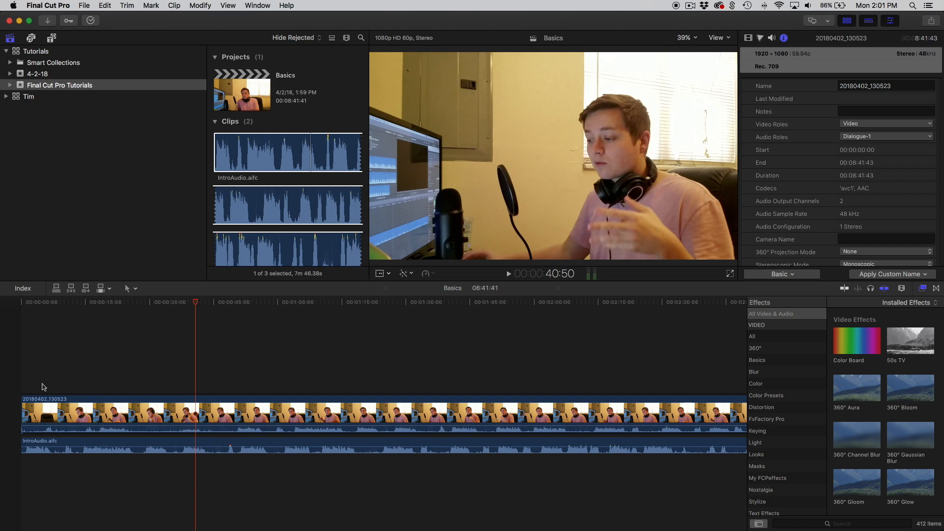
click(233, 377)
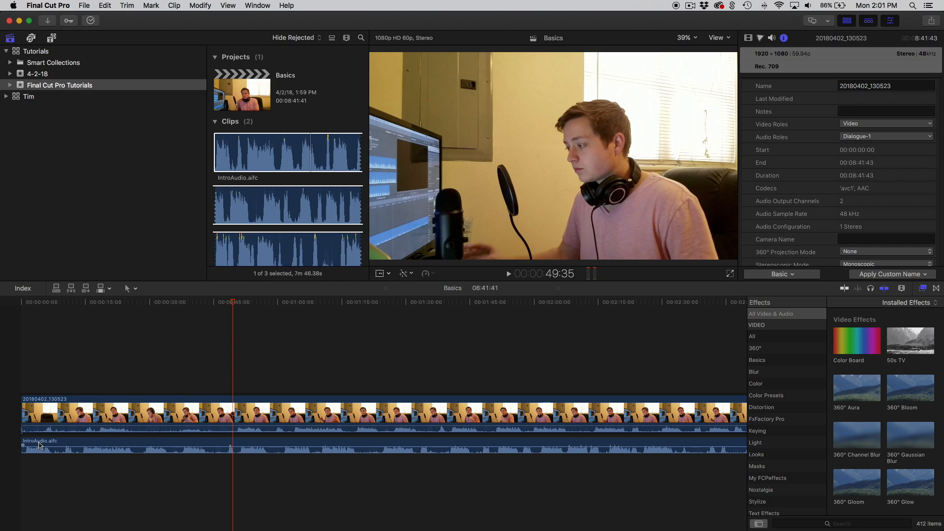
drag(32, 444, 237, 449)
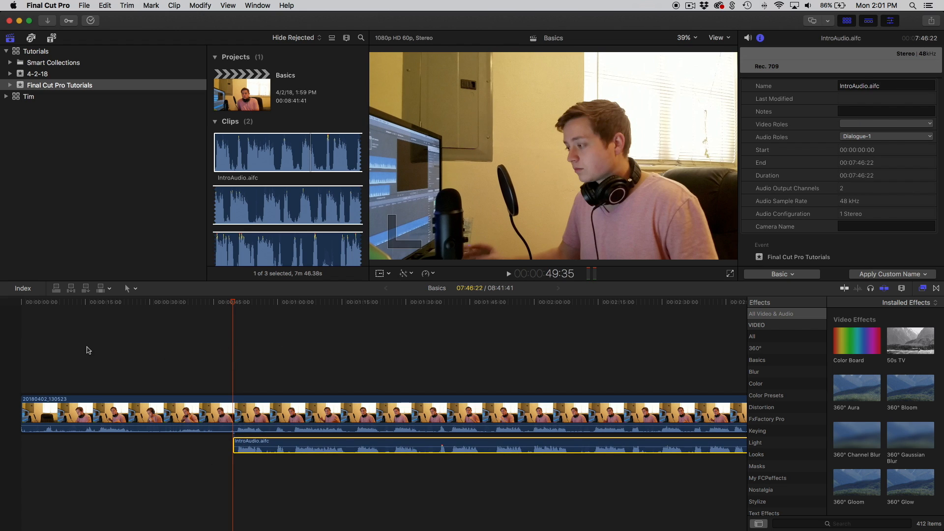
click(87, 348)
click(152, 338)
click(231, 338)
click(283, 340)
click(141, 344)
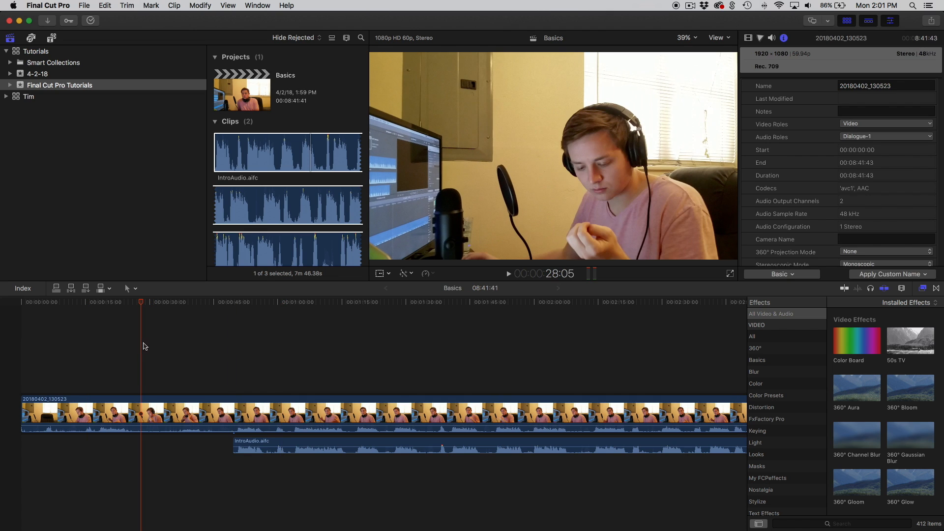
click(215, 340)
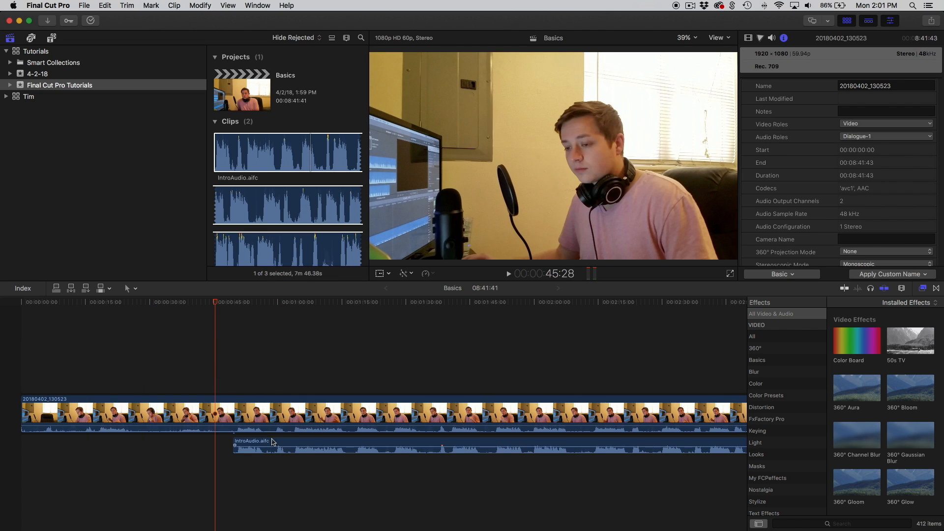
Try shifting the IntroAudio.aifc clip slightly earlier, undo the move and check positions between about 45 and 51 seconds
drag(274, 442, 255, 444)
key(super+z)
click(212, 369)
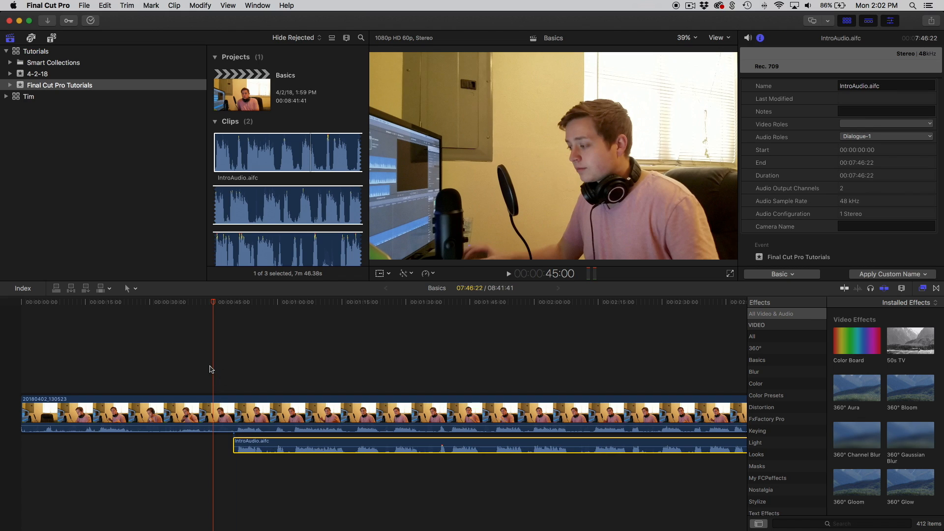
click(240, 370)
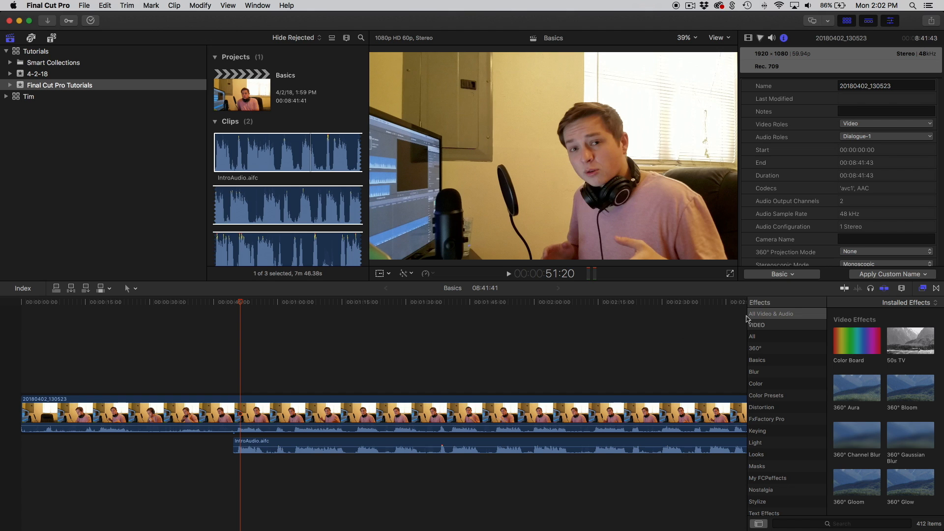
click(208, 357)
click(220, 353)
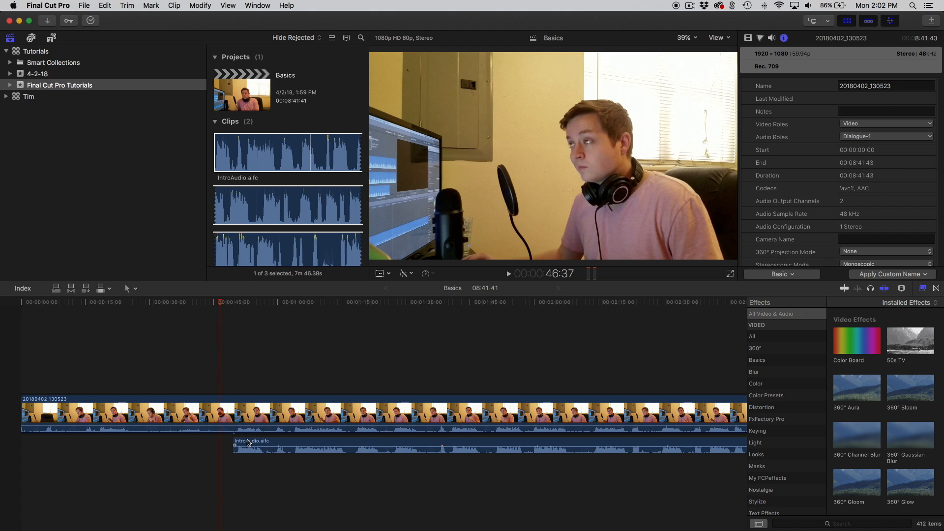
Shift the IntroAudio.aifc clip slightly along the timeline to start at about 50 seconds and turn snapping off
mouse_move(247, 442)
mouse_down()
mouse_move(234, 445)
mouse_move(250, 445)
mouse_up()
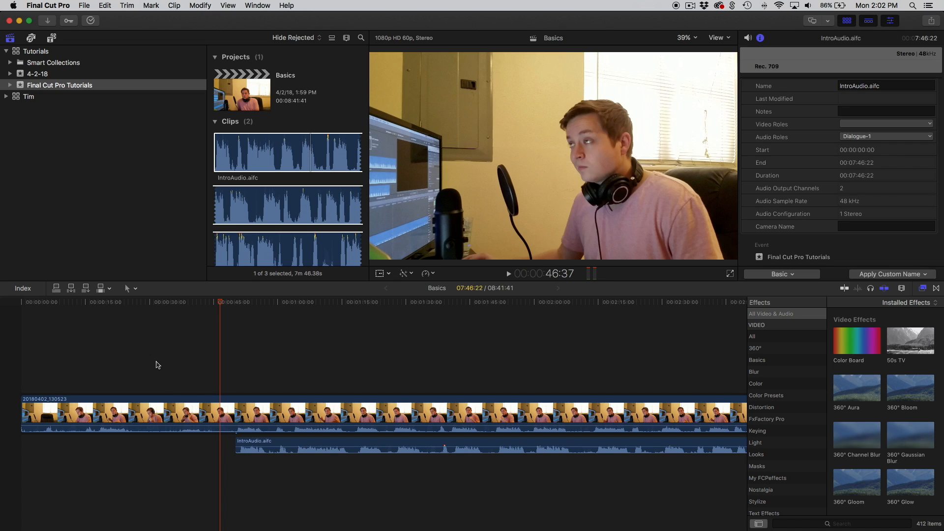
click(157, 364)
click(220, 372)
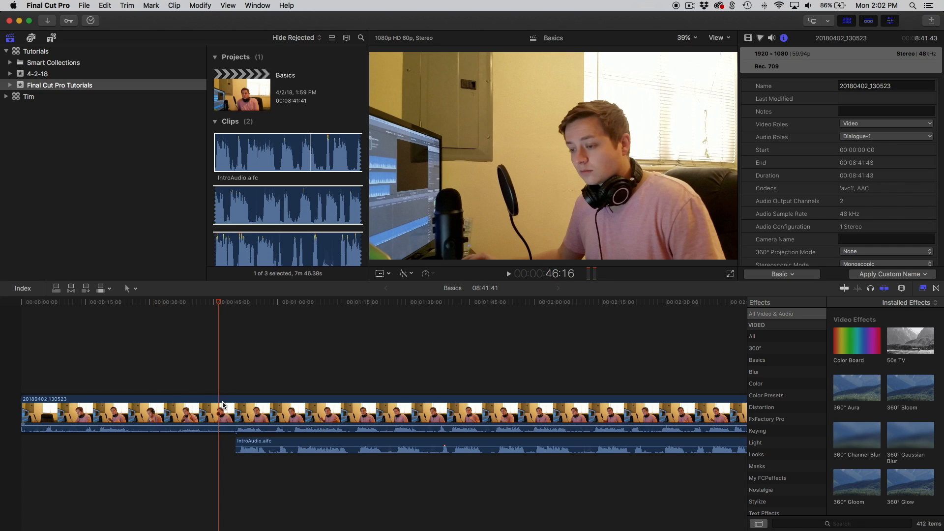
drag(247, 445, 235, 441)
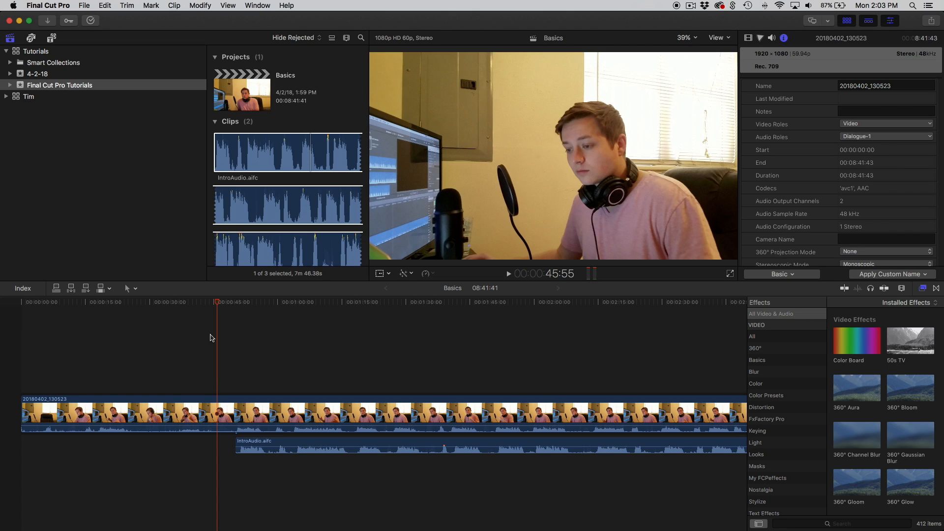
Align the IntroAudio.aifc waveform with the video clip's own audio by moving its start to about 49.5 seconds
key(super+equal)
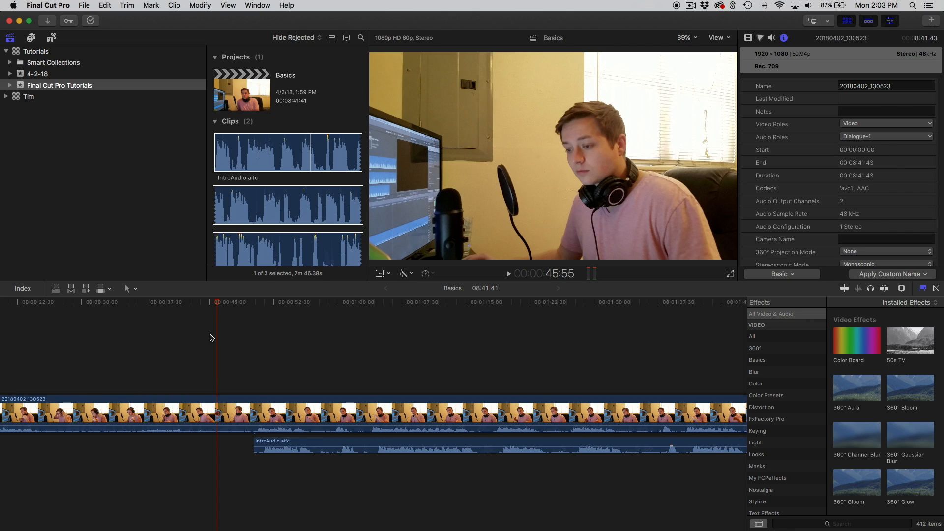
key(super+minus)
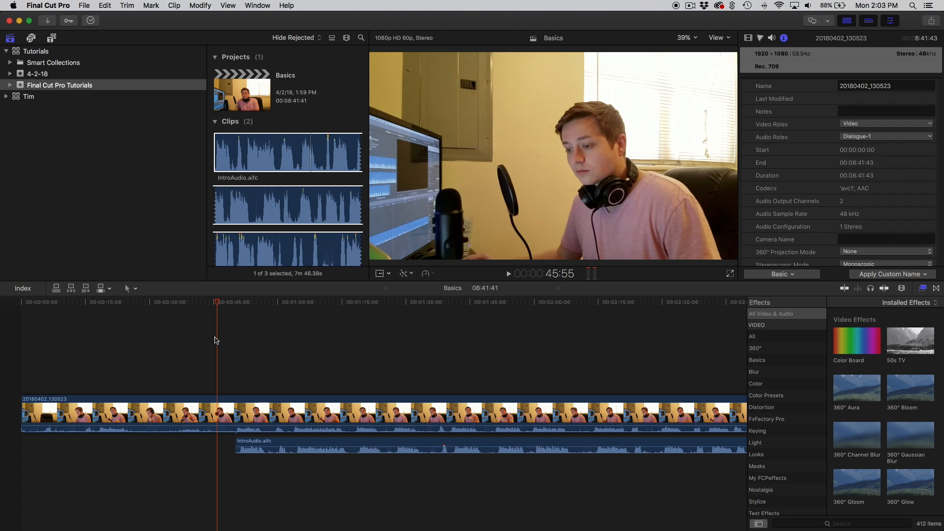
key(super+equal)
key(super+equal)
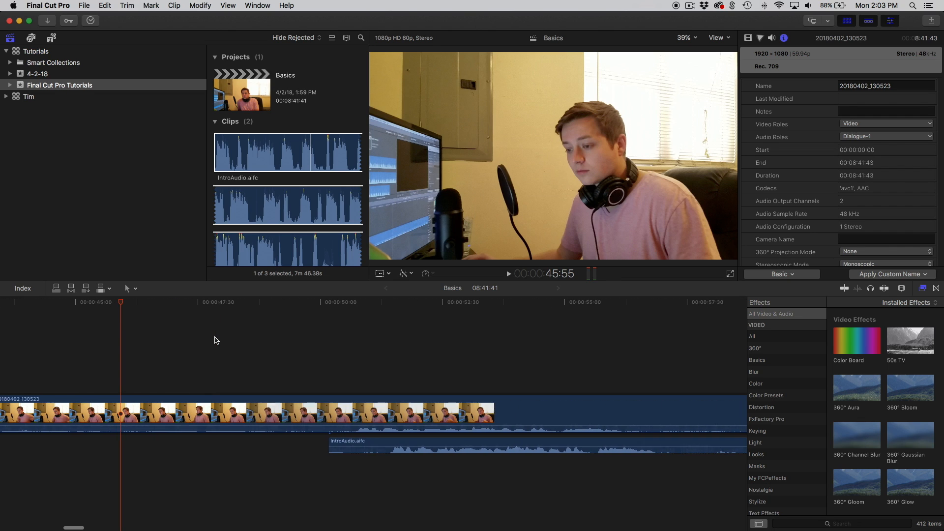
scroll(214, 340, right, 5)
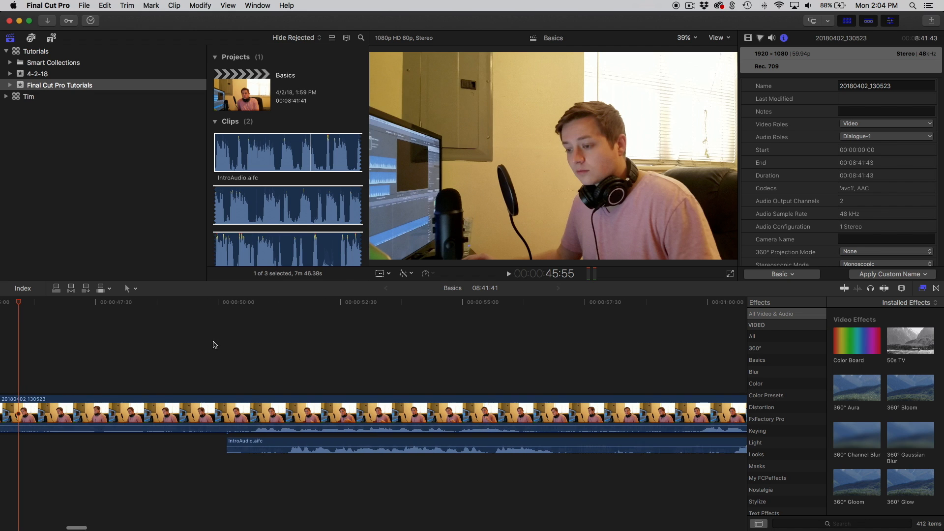
scroll(172, 353, right, 3)
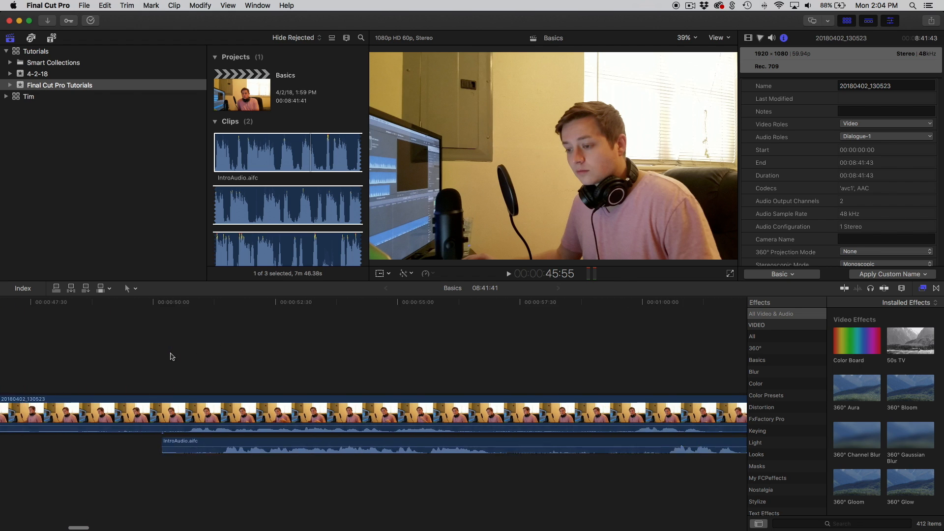
mouse_move(76, 527)
mouse_down()
mouse_move(90, 527)
mouse_move(70, 527)
mouse_move(79, 527)
mouse_up()
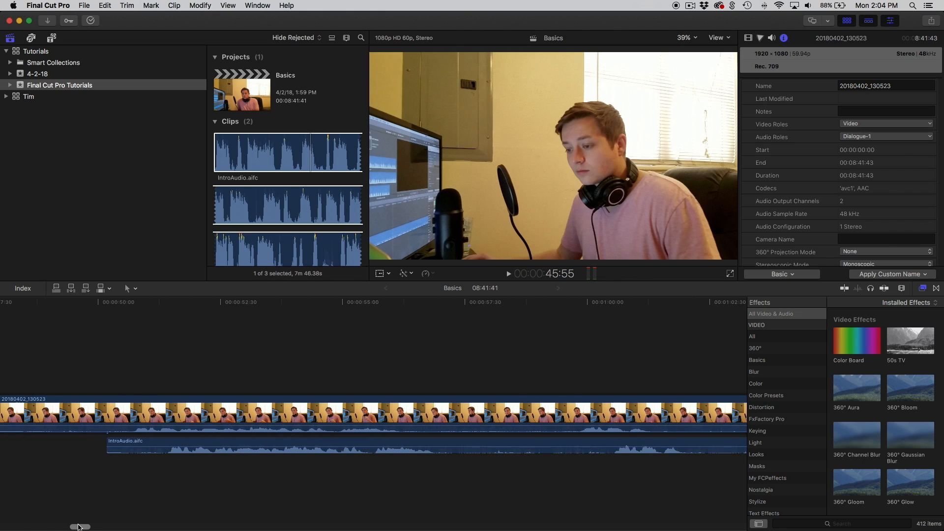
scroll(103, 471, left, 5)
scroll(103, 472, left, 1)
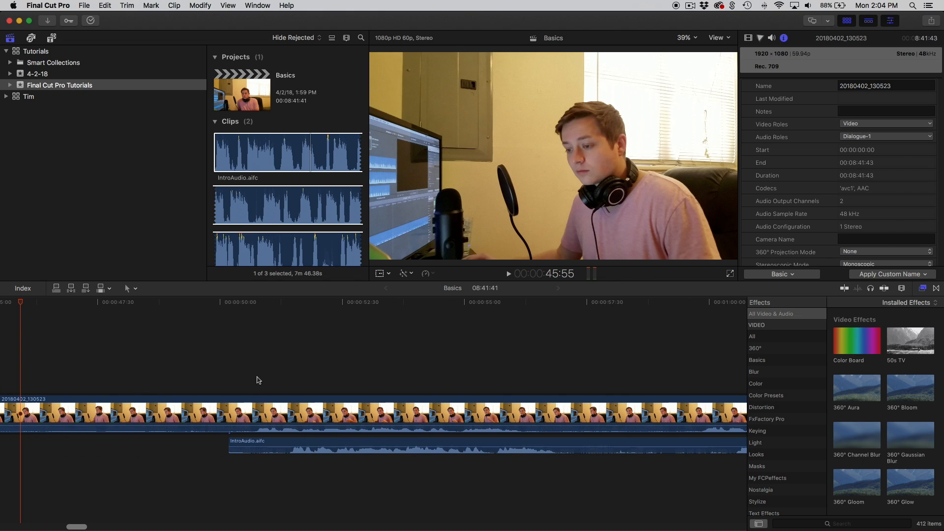
drag(256, 355, 315, 398)
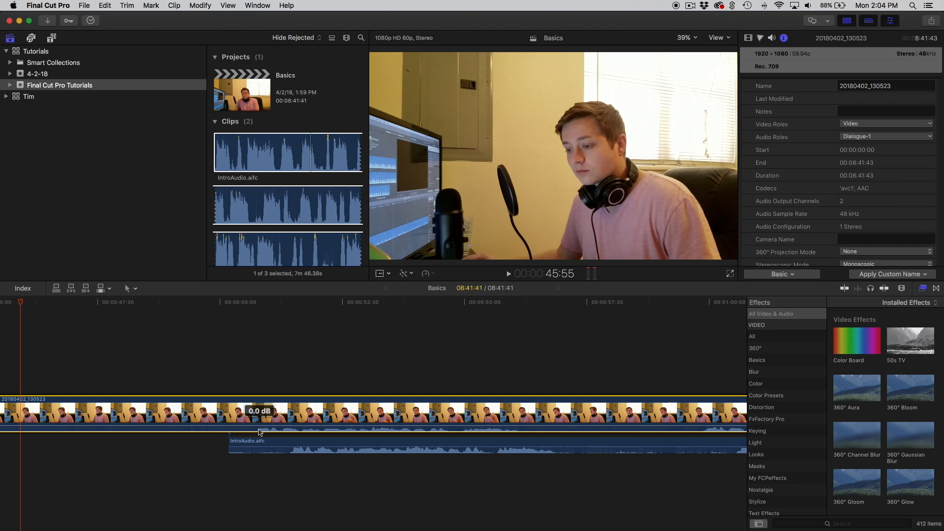
click(291, 460)
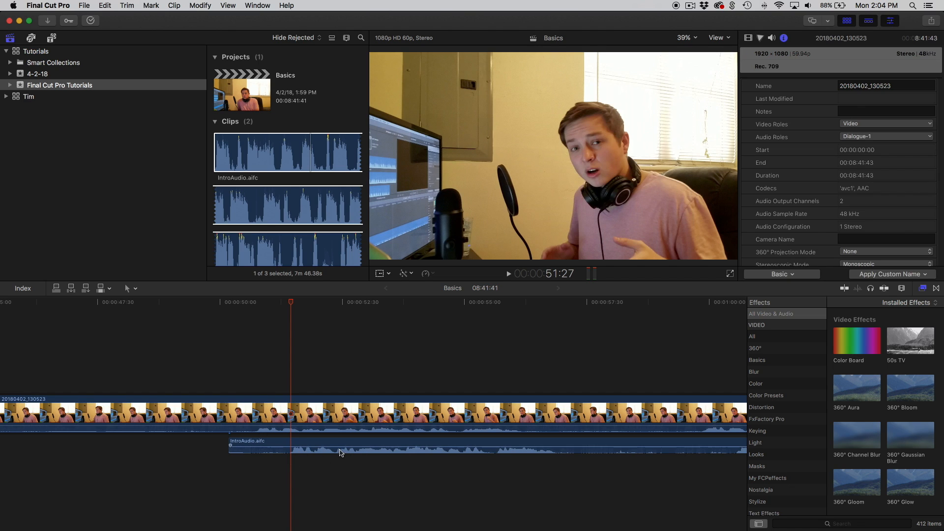
drag(344, 443, 310, 443)
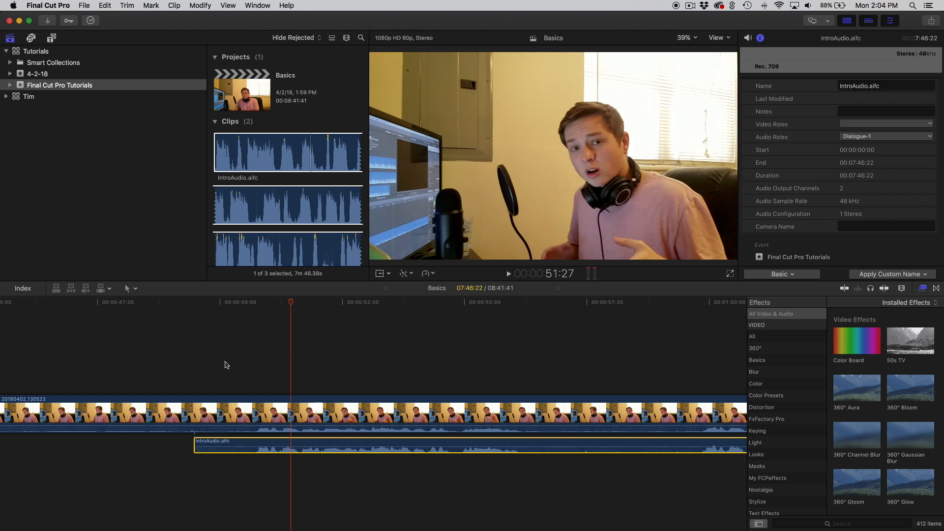
Play back the aligned section from about 50 to 56 seconds to check the sync, then return to 50:30
click(231, 365)
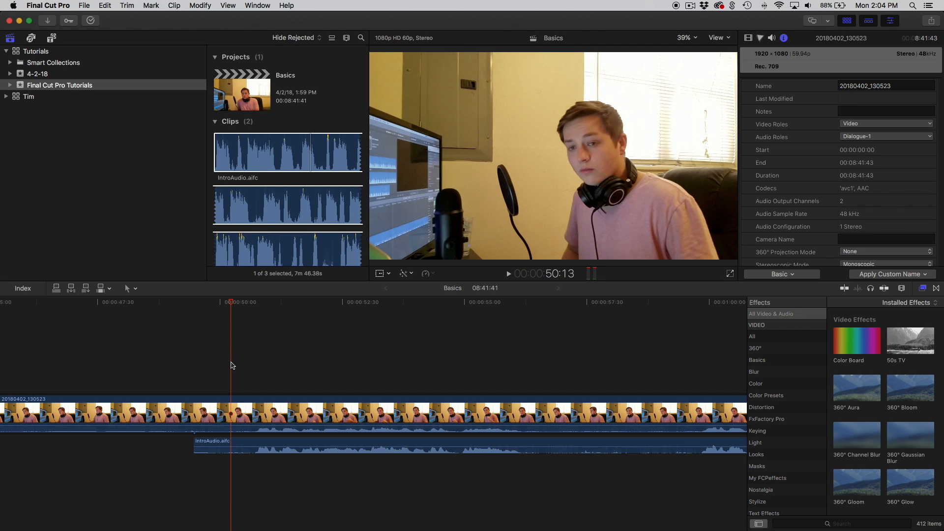
key(space)
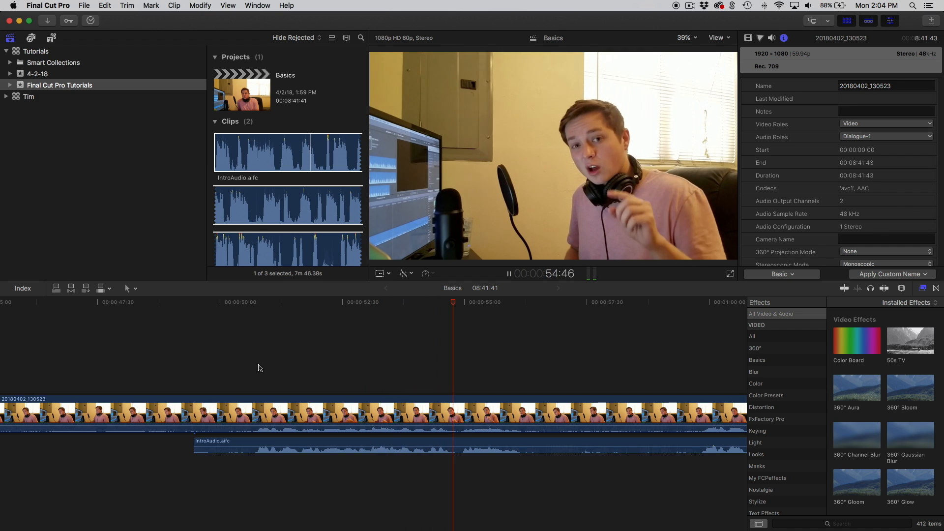
key(space)
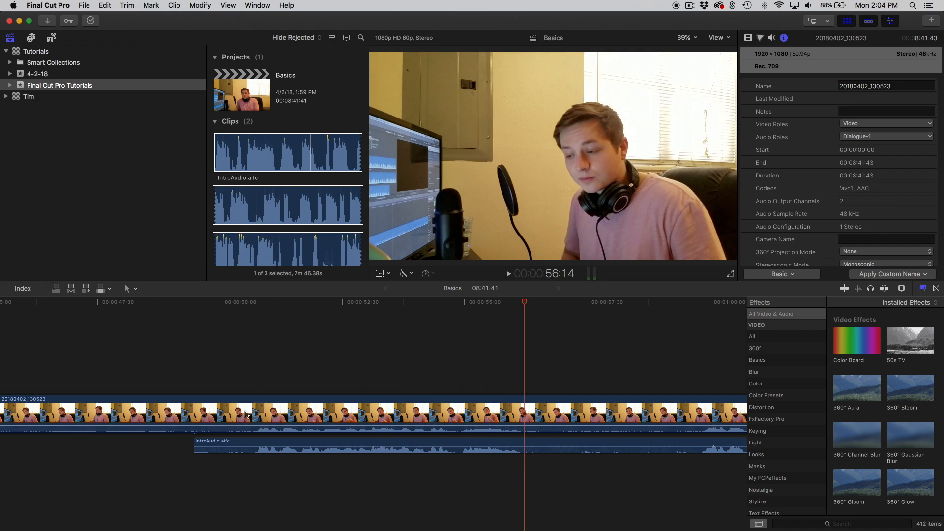
drag(224, 356, 330, 413)
drag(254, 476, 285, 471)
click(280, 471)
click(244, 369)
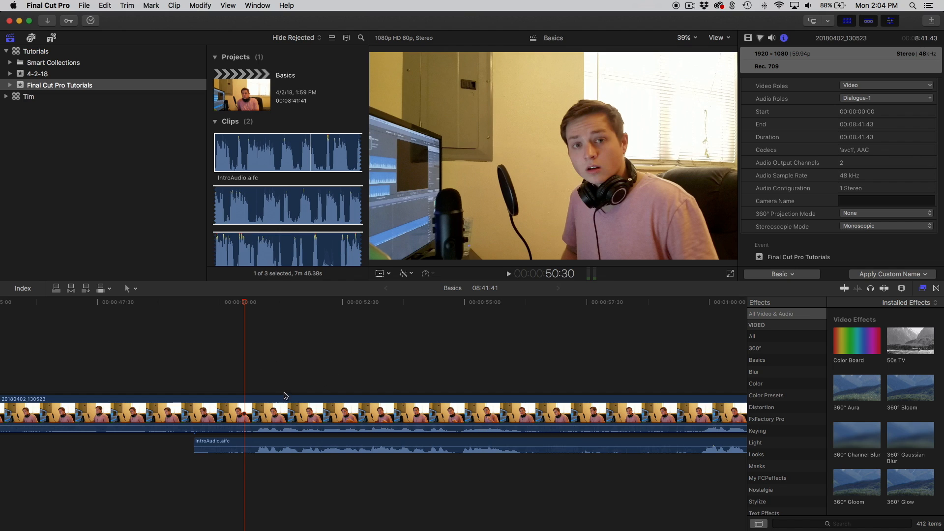
Detach the audio from the 20180402_130523 video clip and delete the detached audio
right_click(247, 407)
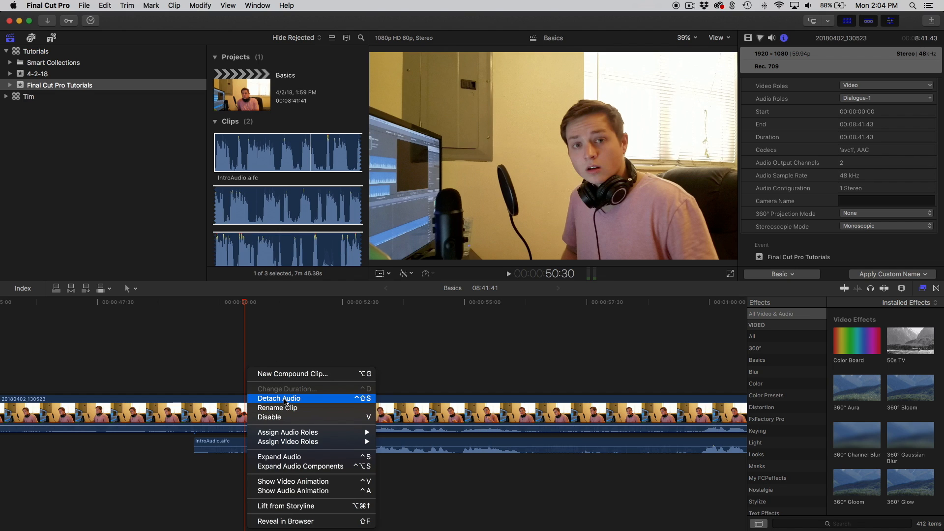
click(286, 402)
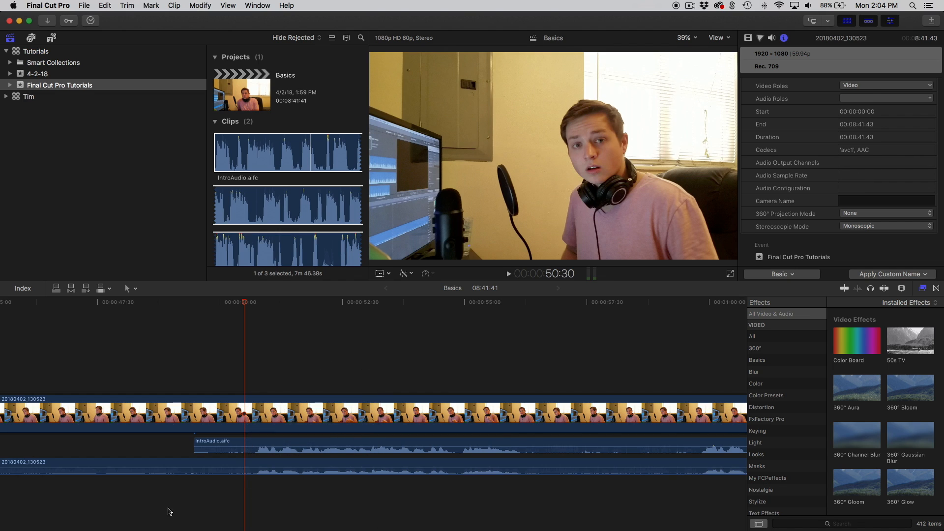
click(167, 467)
key(Delete)
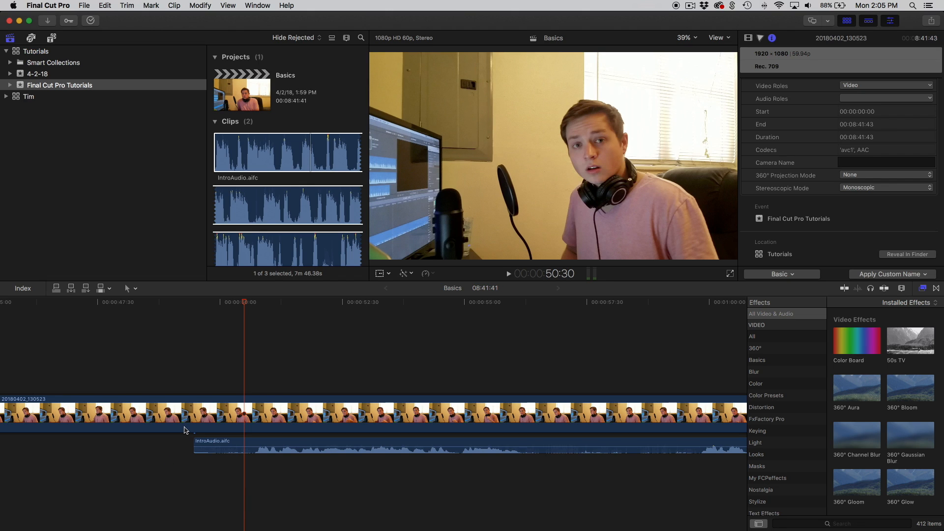
Play back the video with only IntroAudio.aifc from about 50 to 56 seconds
click(323, 424)
click(244, 371)
key(space)
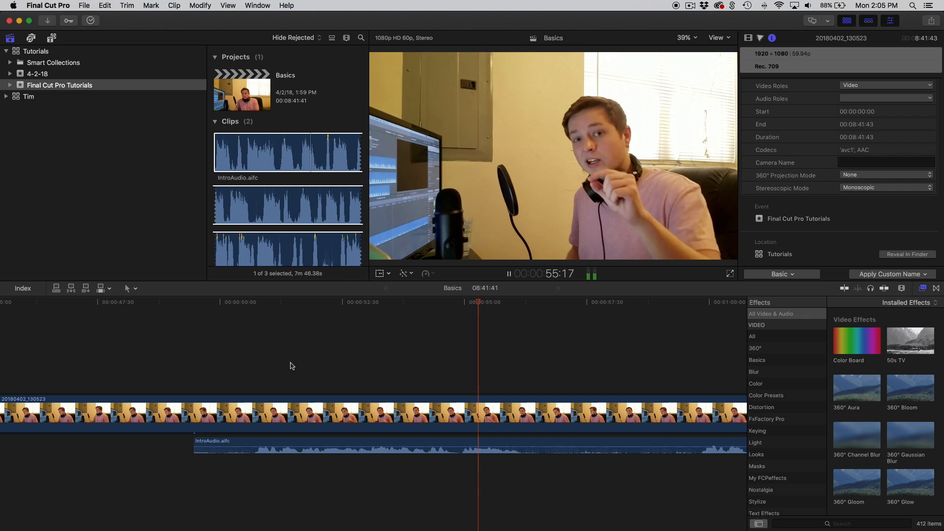
key(space)
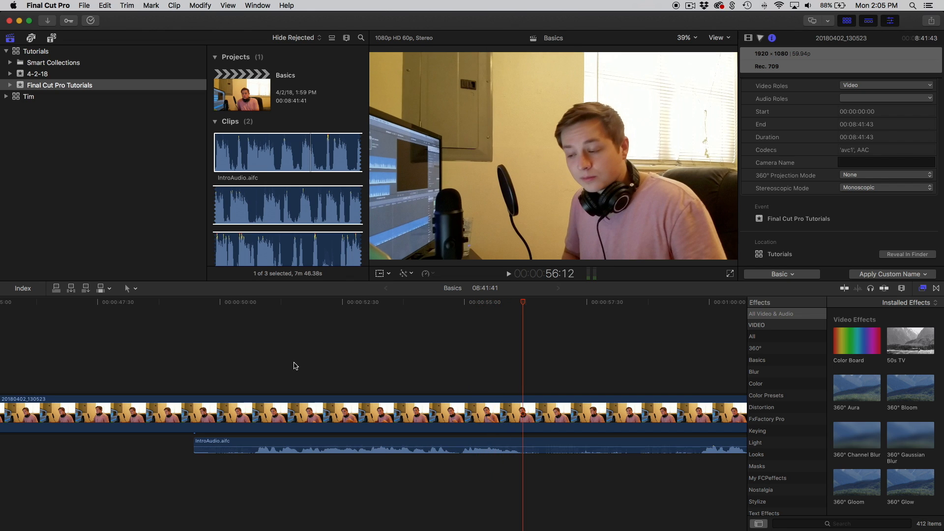
Examine the part of the video clip before the audio begins, at about 22 seconds
key(super+minus)
drag(60, 355, 319, 388)
click(158, 371)
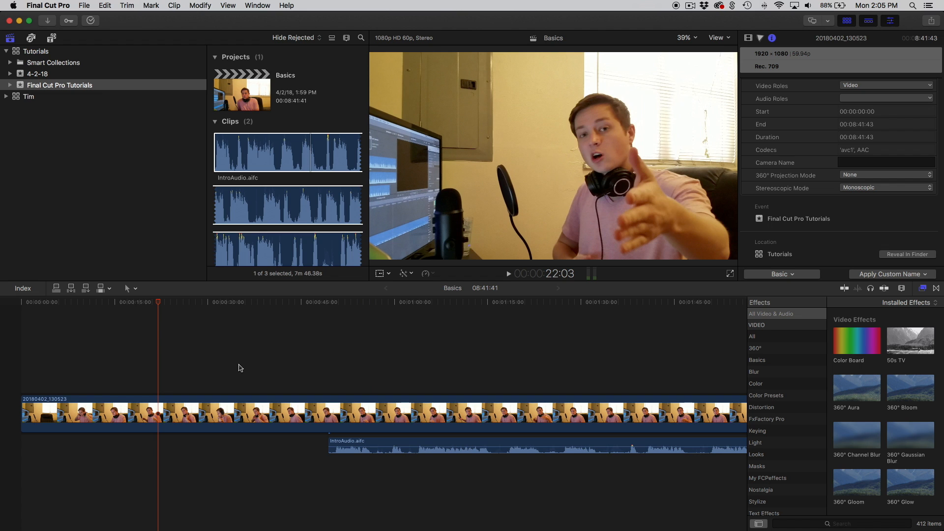
Play back the video before the audio begins from about 22 to 26 seconds, and move the playhead to about 45:56
key(space)
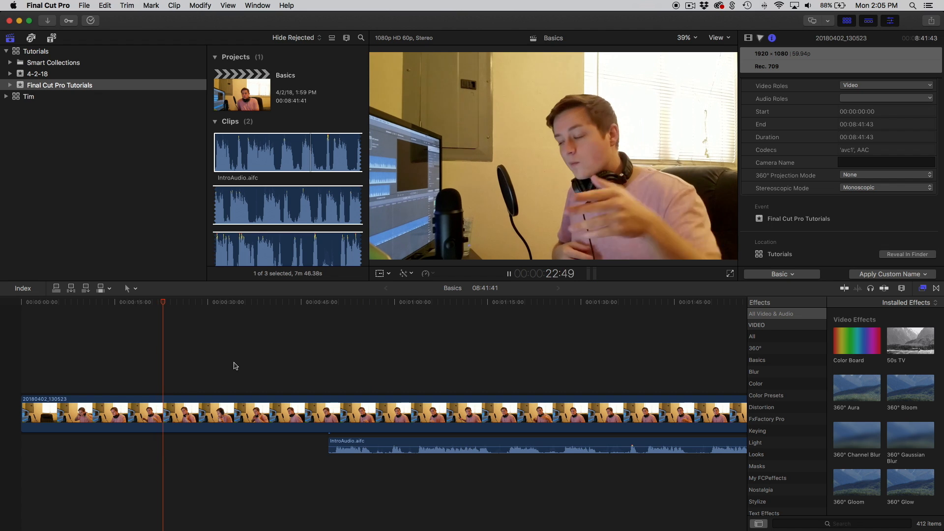
key(space)
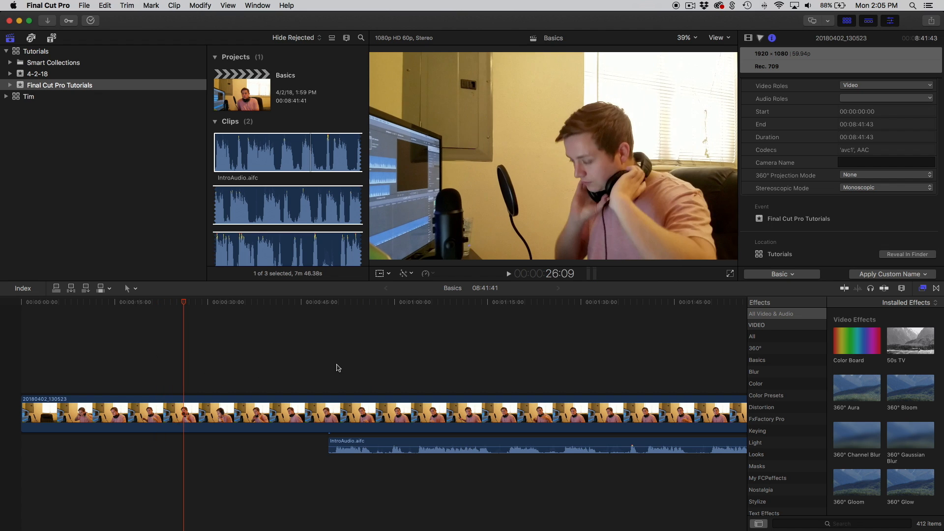
drag(329, 347, 324, 413)
click(305, 362)
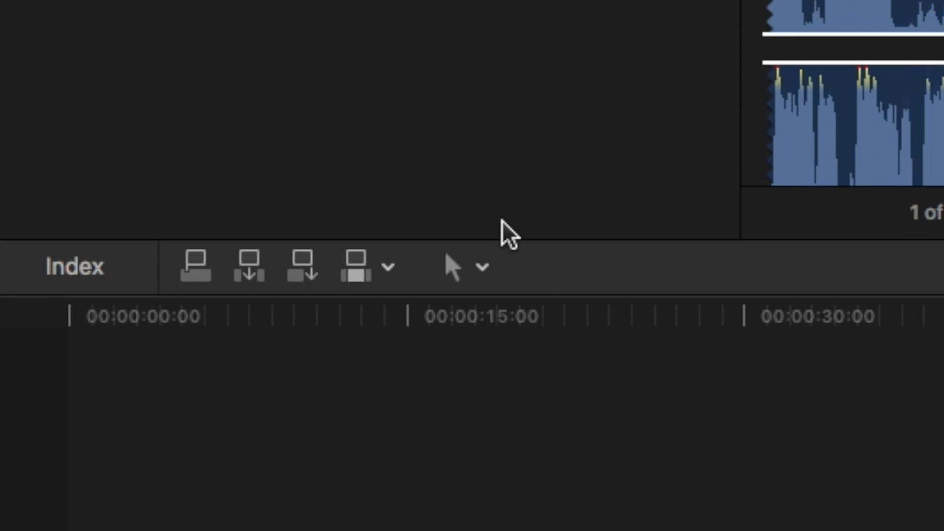
Cut the video clip with the Blade tool at about 32 seconds and delete the part before the cut
click(482, 267)
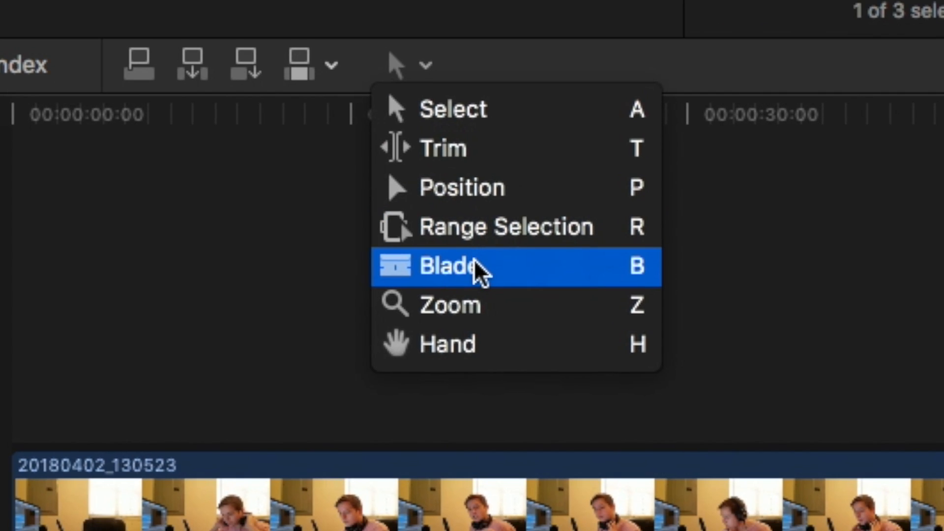
click(475, 260)
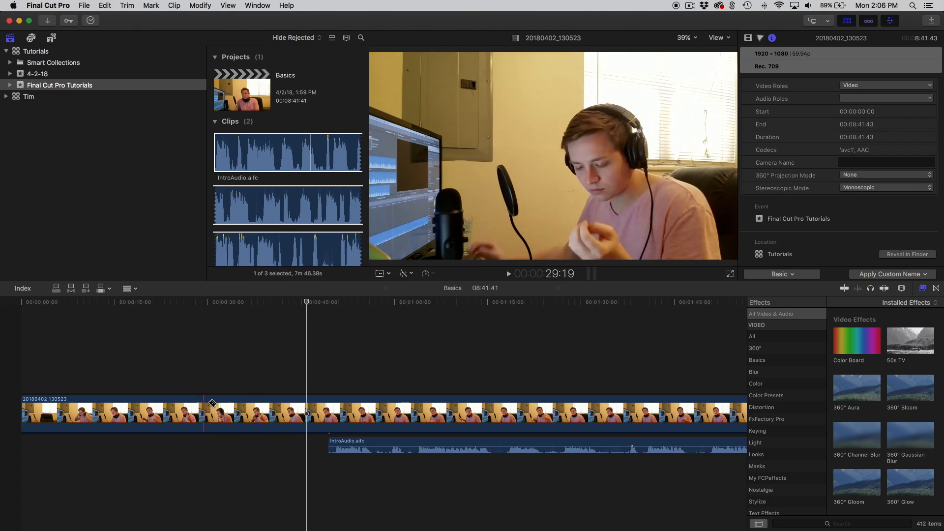
click(223, 410)
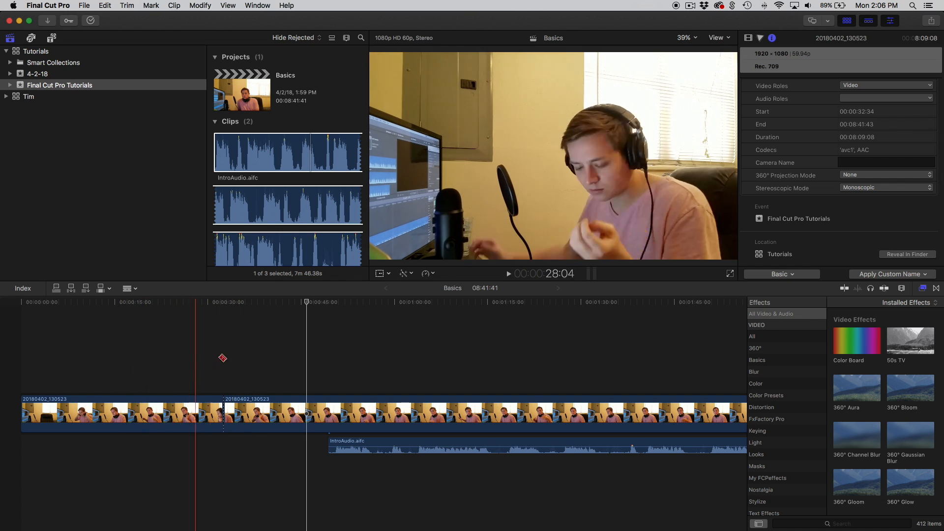
key(a)
click(175, 408)
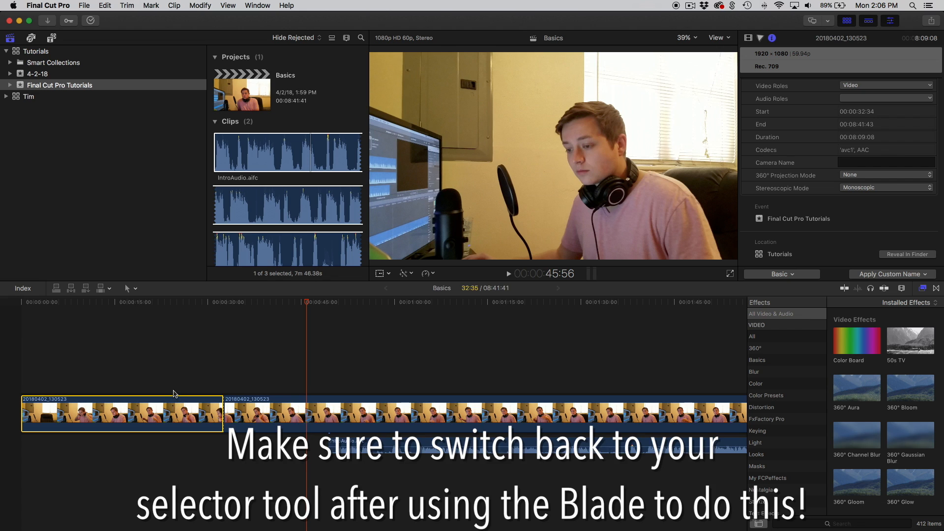
key(Delete)
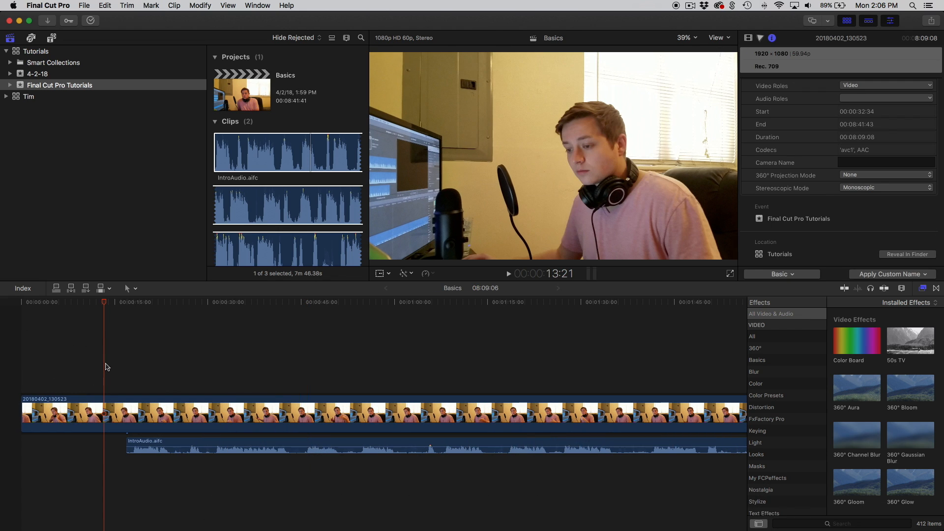
Cut both the video clip and IntroAudio.aifc at about 18 seconds, just before the speech starts, with snapping toggled between the cuts
key(super+equal)
key(super+equal)
key(super+equal)
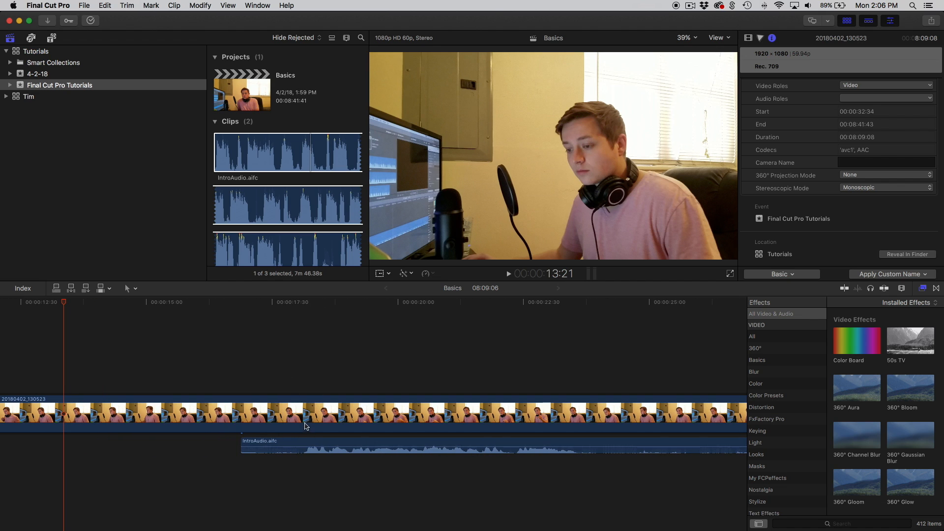
click(128, 288)
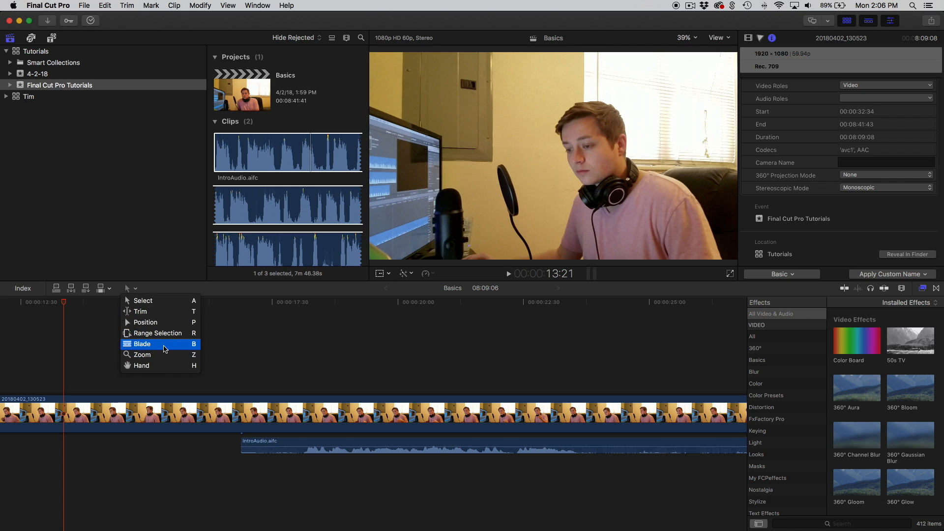
click(255, 348)
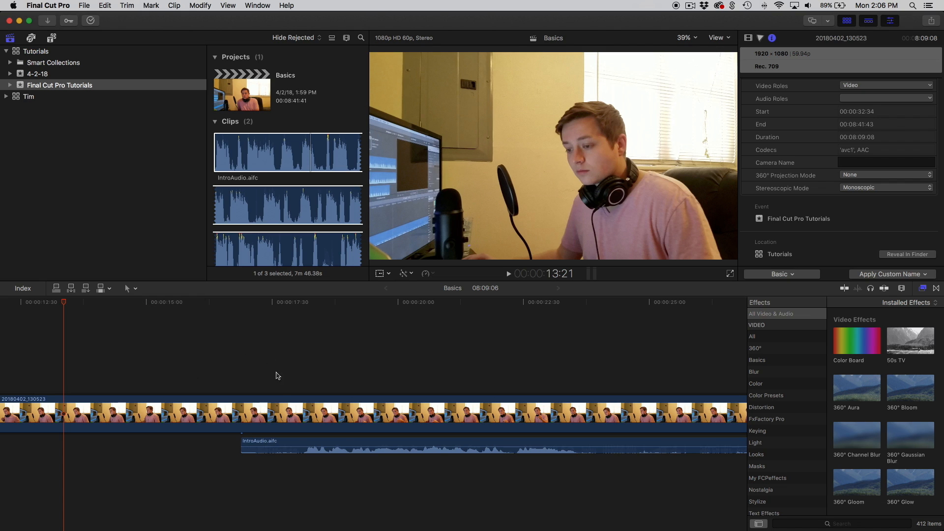
key(b)
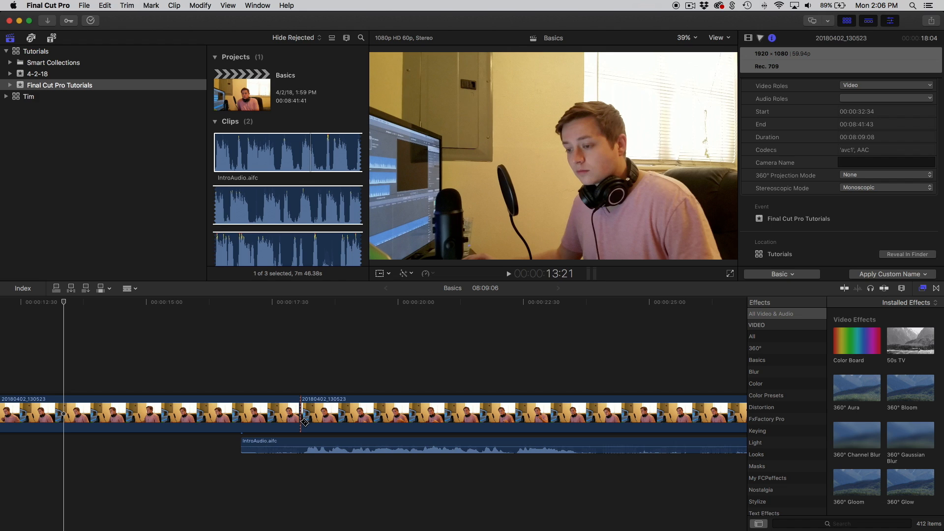
click(301, 424)
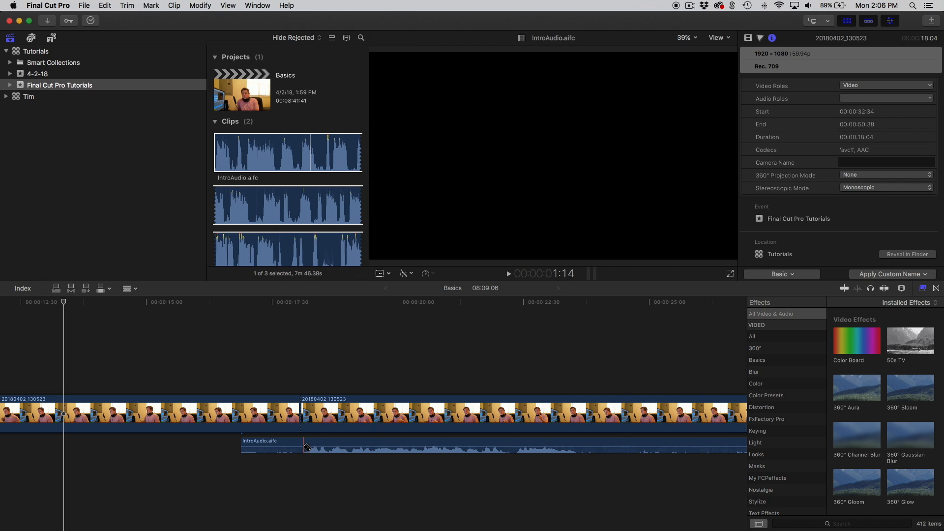
key(n)
click(307, 441)
Delete the video and audio segments before the new cuts so the project starts at the speech
key(a)
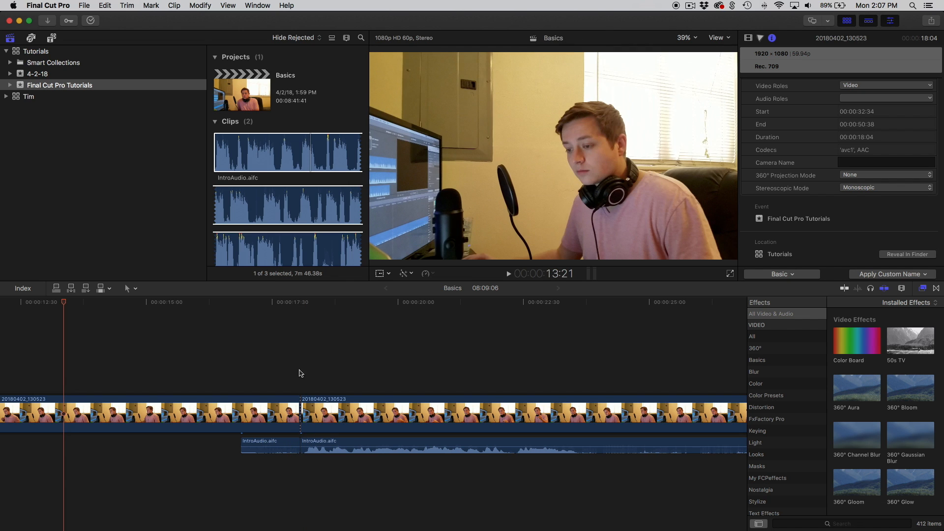
click(264, 423)
scroll(264, 423, left, 5)
key(Delete)
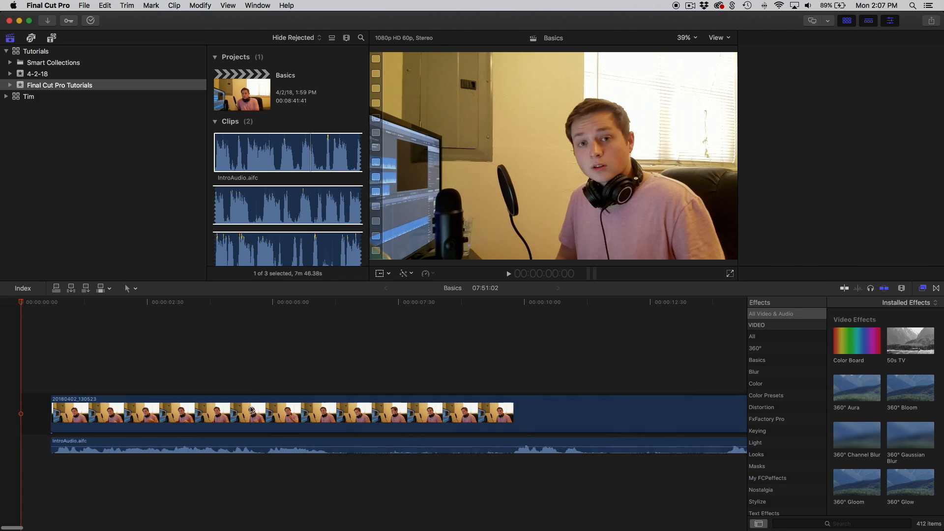
Play back the trimmed opening from about 5 to 11 seconds to examine the gap between takes
key(super+minus)
click(115, 349)
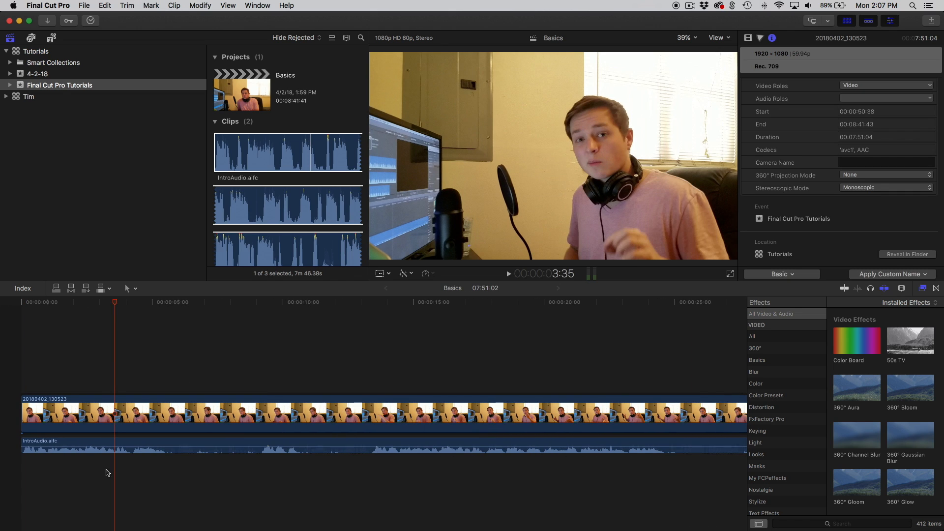
click(166, 465)
key(space)
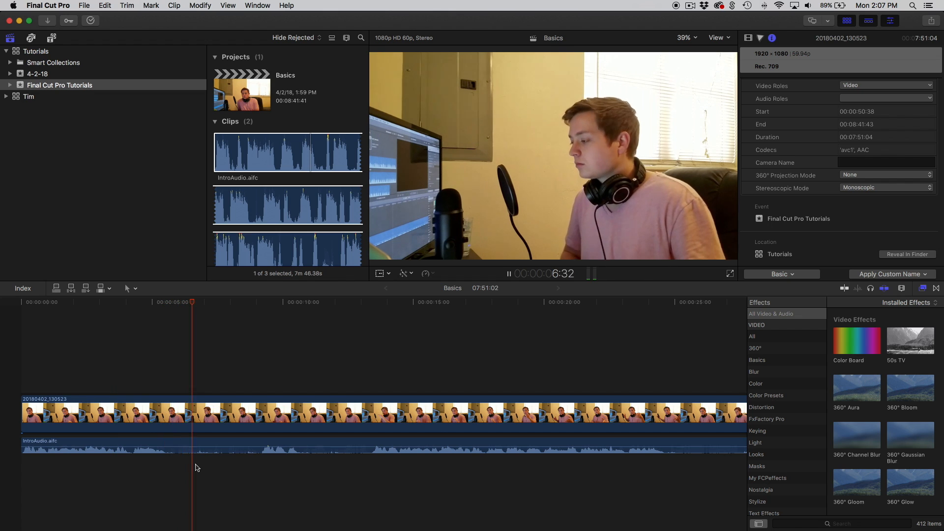
key(space)
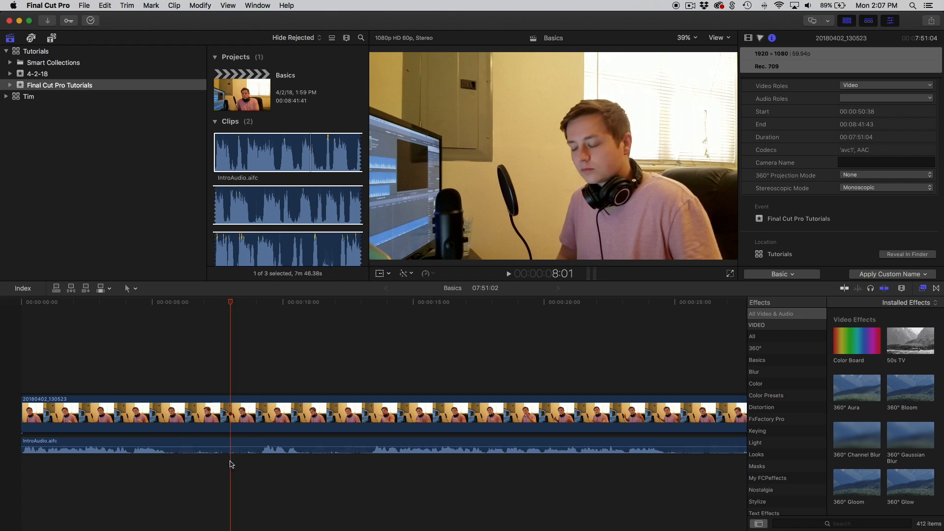
key(space)
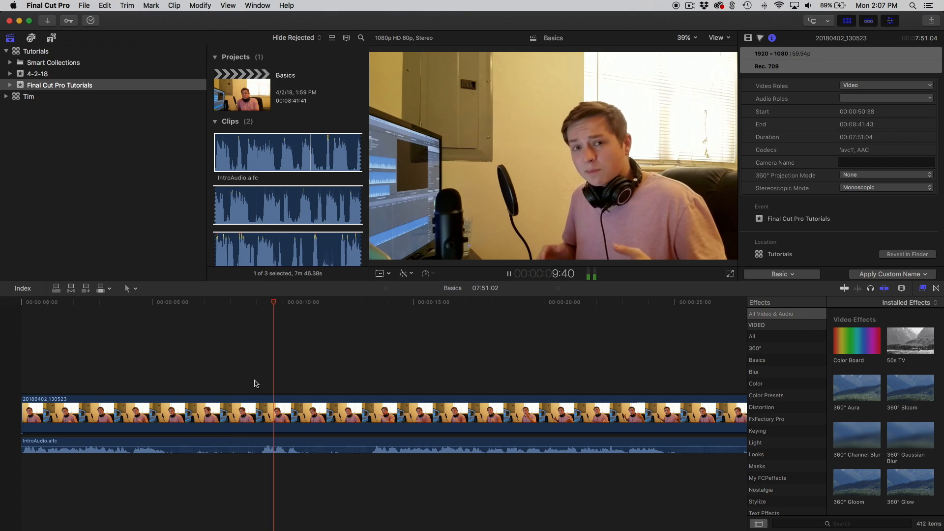
key(space)
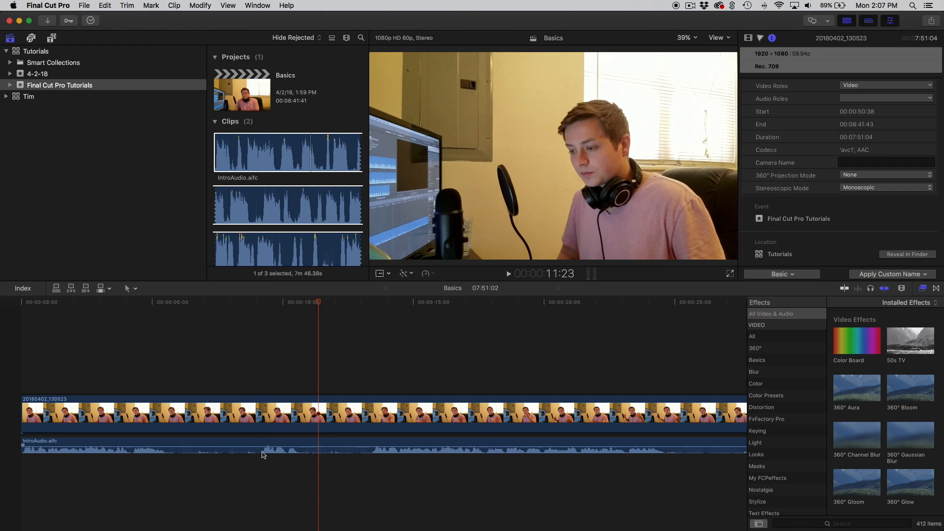
Cut IntroAudio.aifc and the video clip with the Blade tool at about 13:19 and again at about 5:32
key(b)
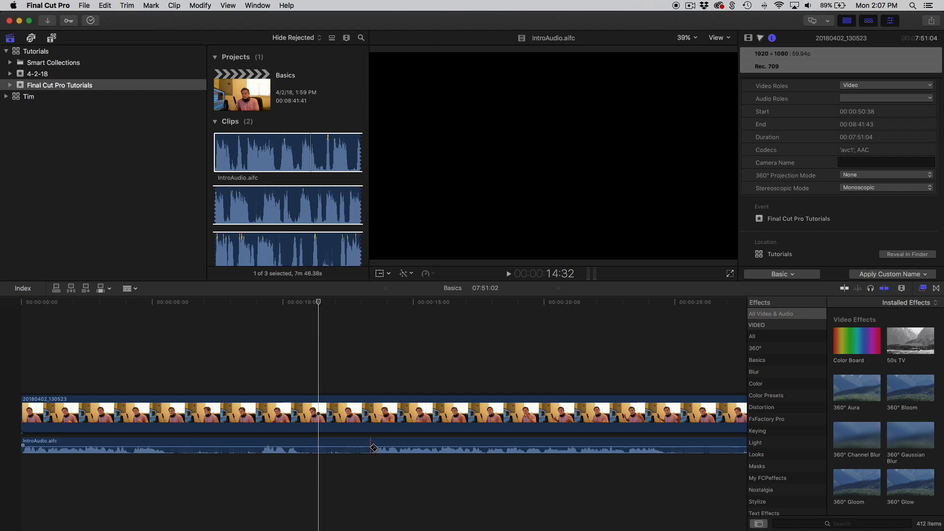
click(369, 446)
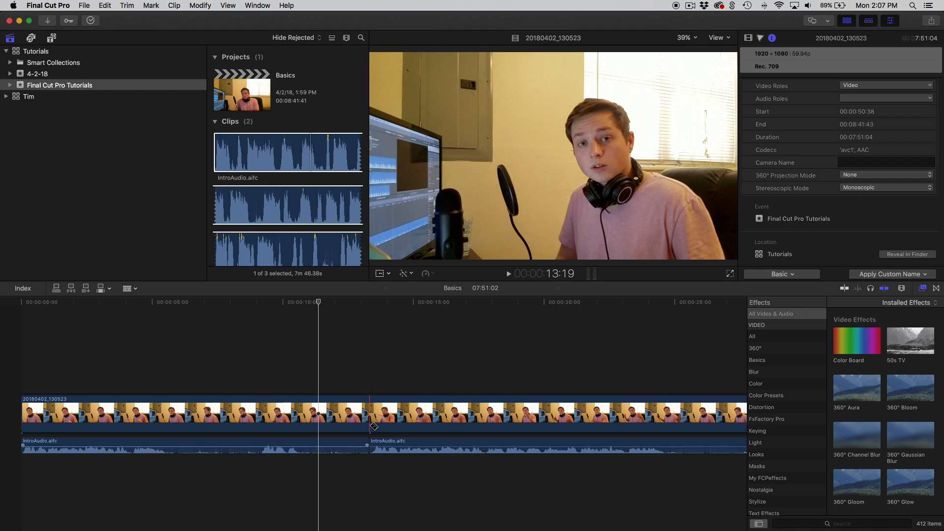
click(371, 425)
click(166, 447)
click(166, 425)
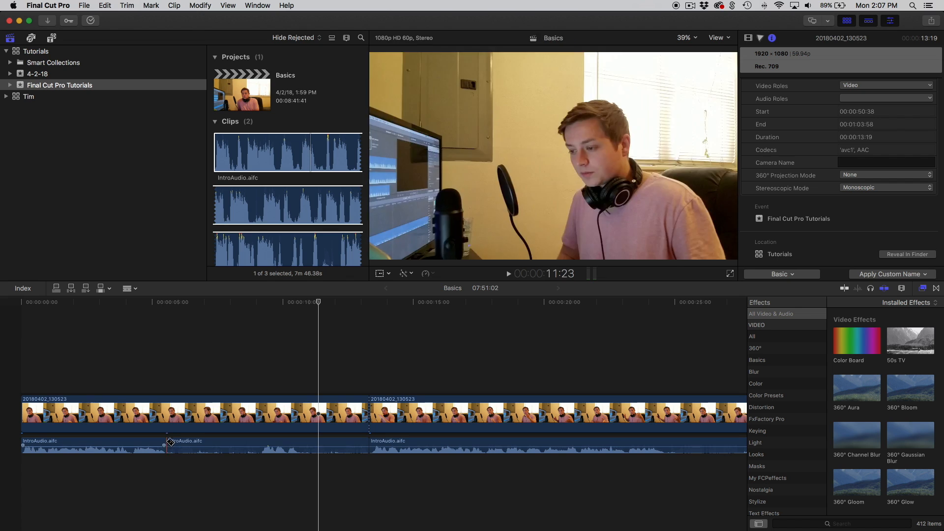
Select the middle video and audio segments between the cuts and delete both to close the gap
key(a)
drag(168, 372, 366, 467)
drag(195, 335, 349, 494)
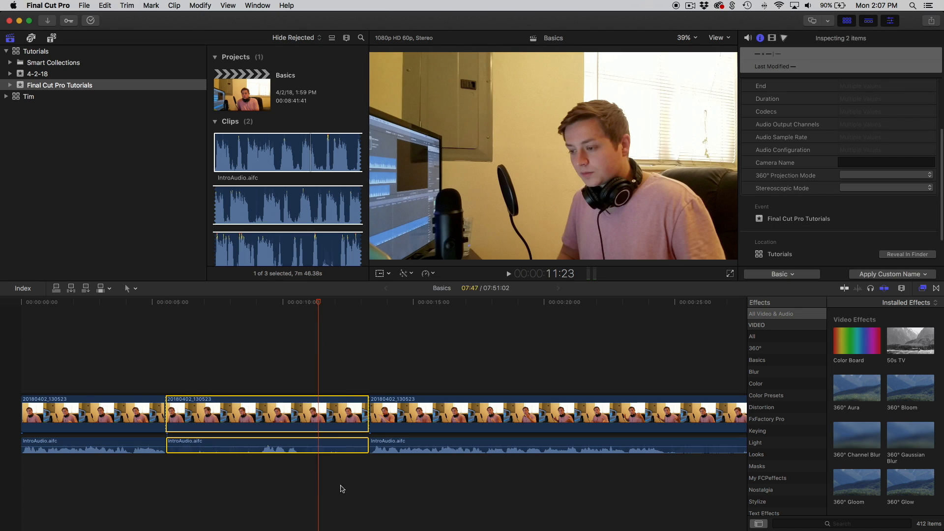
key(Delete)
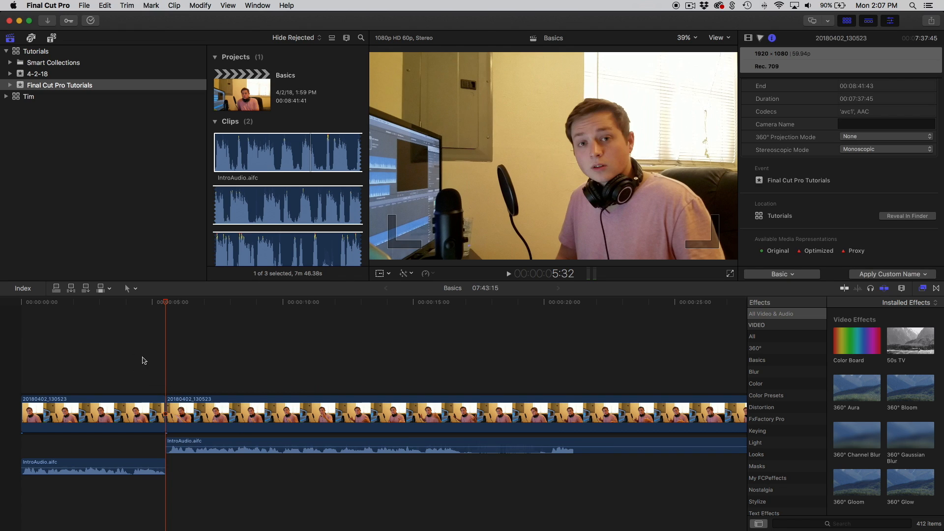
Play back the joined takes from about 5 to 9 seconds to check the edit
drag(133, 332, 284, 396)
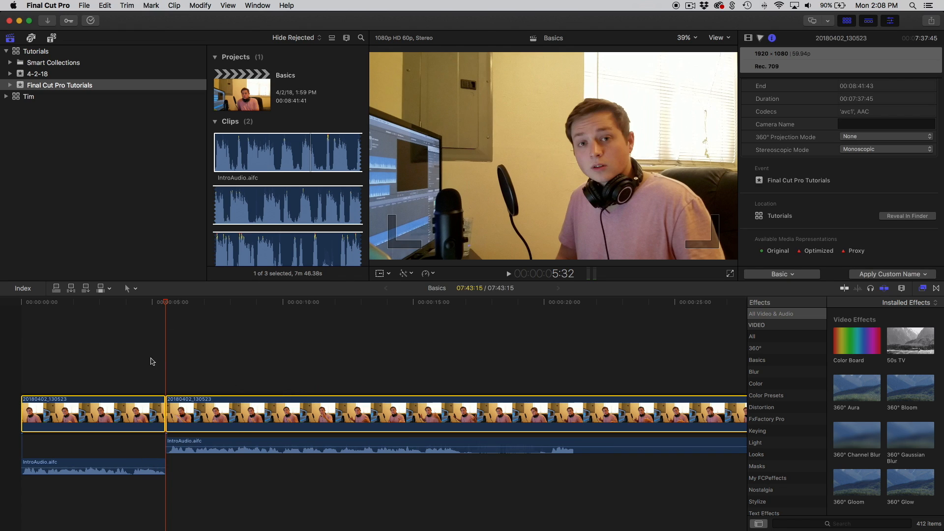
click(151, 373)
key(space)
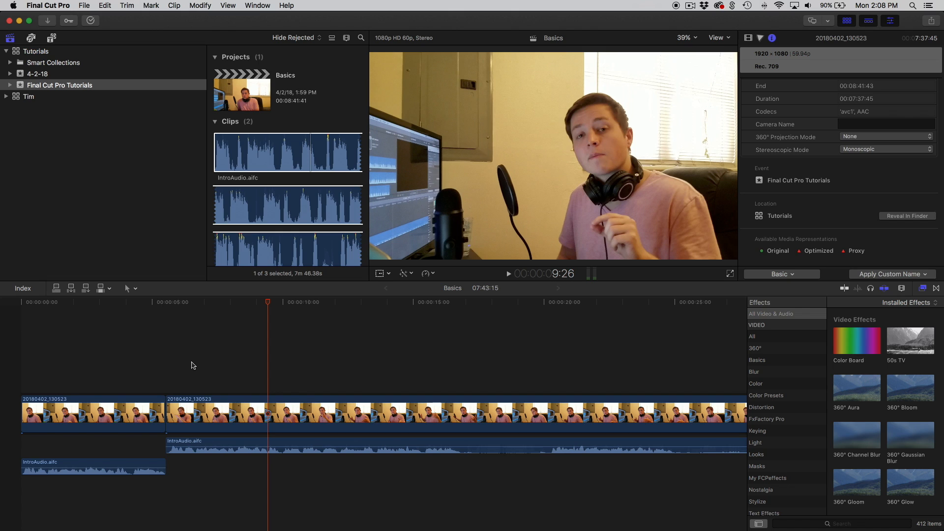
Play back across the edit point from about 4:40 to 6:21 to review the transition and the overlapping audio
key(super+minus)
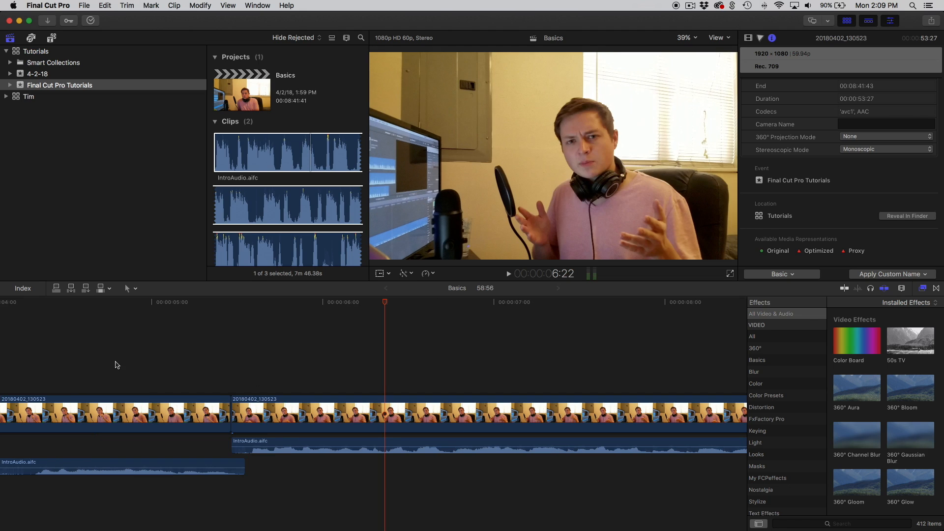
scroll(115, 364, left, 3)
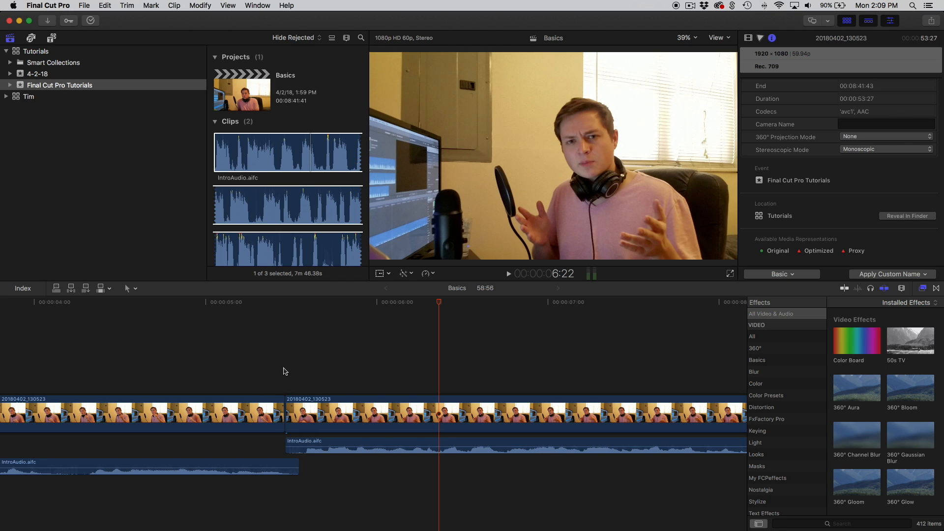
click(143, 359)
key(space)
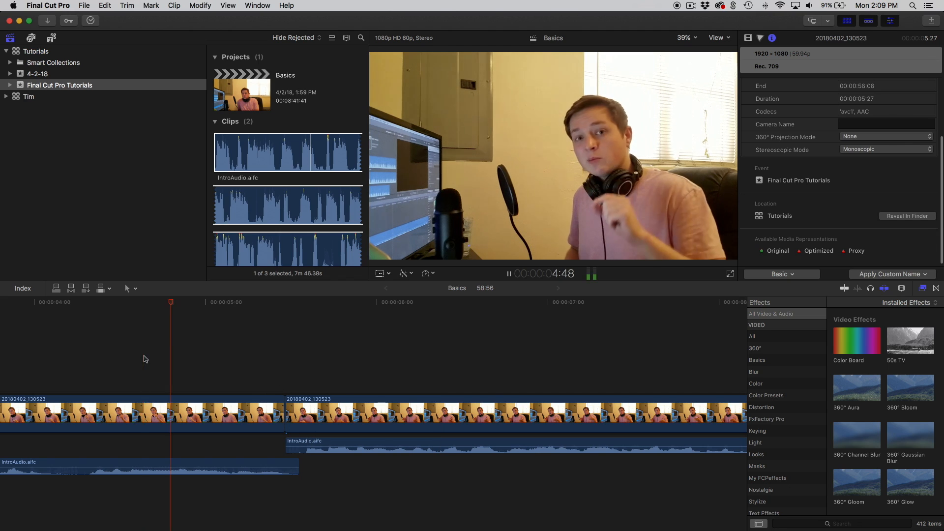
key(space)
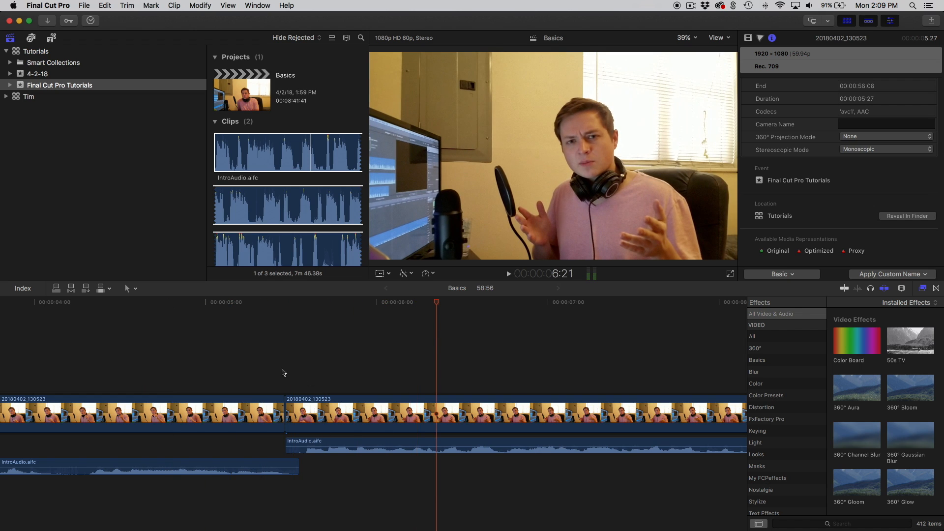
click(284, 372)
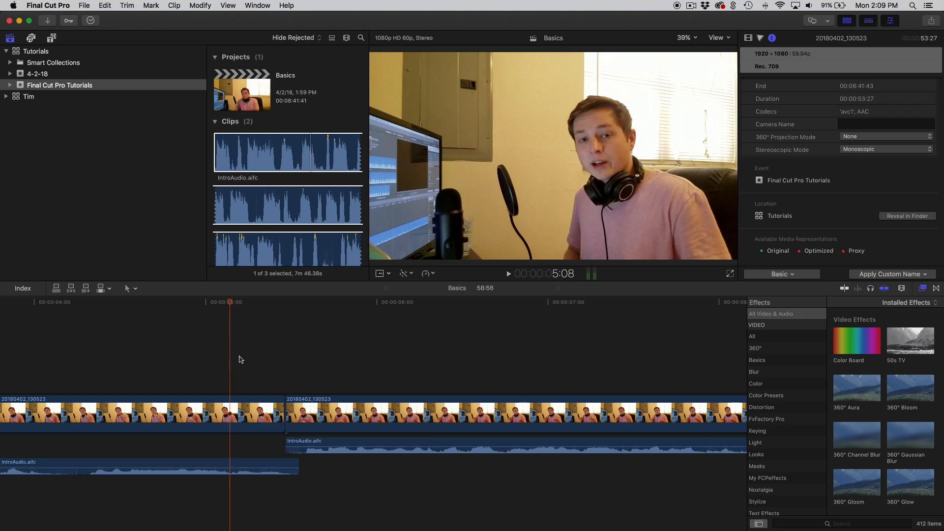
Try to cut the second video clip at 5:35 and delete the short piece before it, and undo the deletion and the cut
click(306, 418)
click(306, 445)
key(a)
click(295, 410)
key(BackSpace)
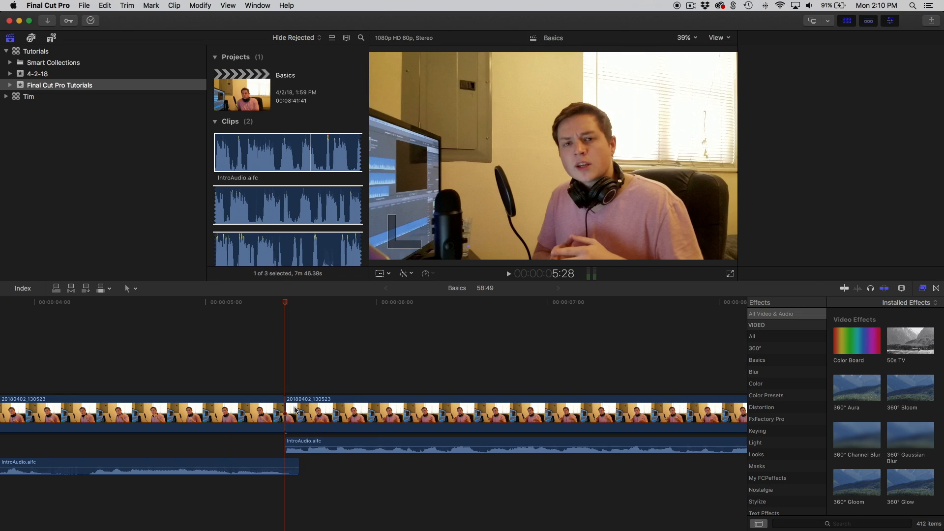
key(super+z)
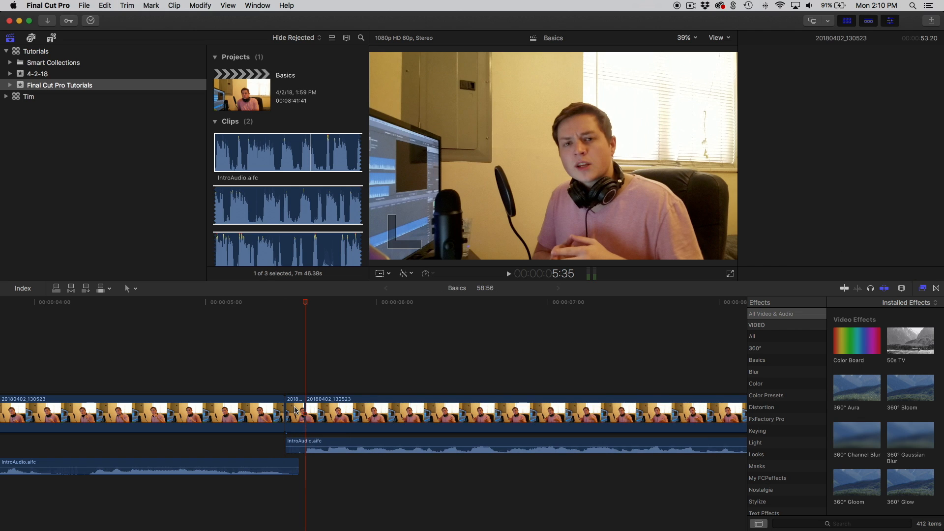
key(super+z)
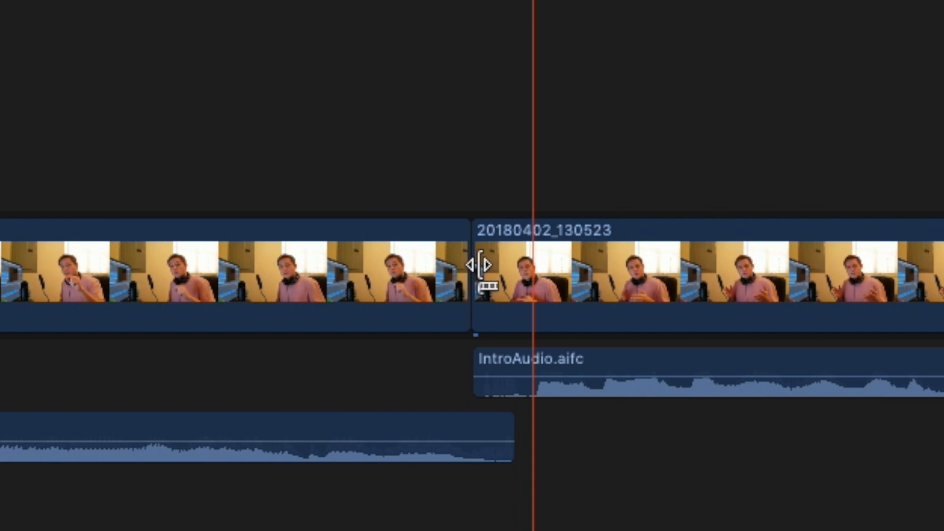
Try trimming the start of the second video clip at the cut between the two takes
click(498, 255)
click(475, 244)
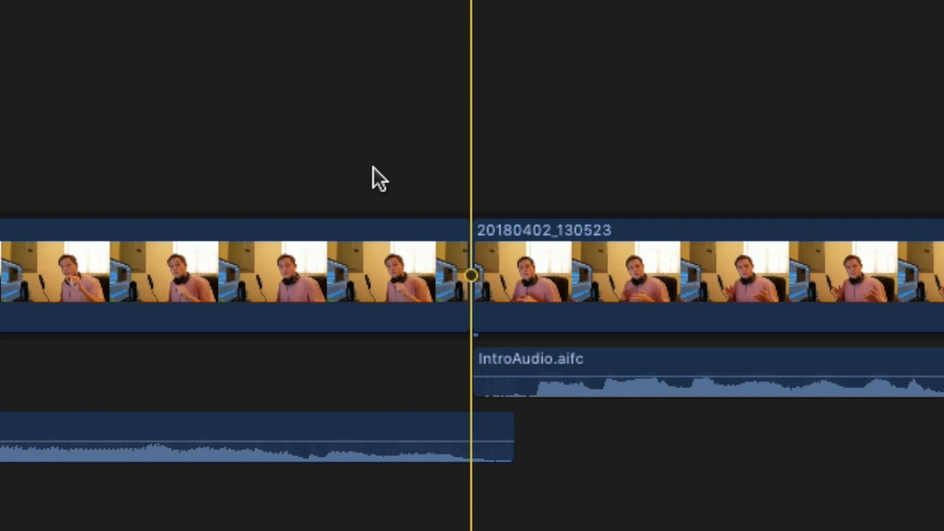
drag(373, 168, 382, 255)
click(473, 193)
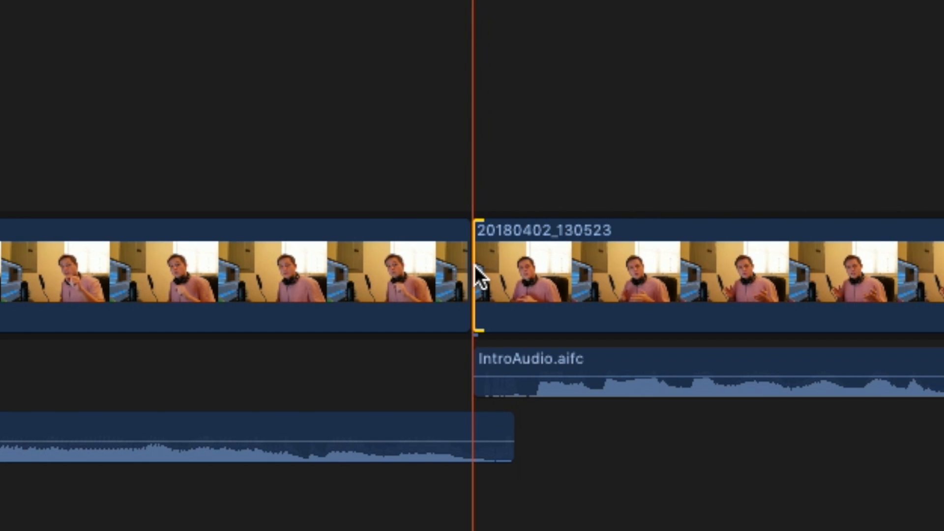
drag(475, 269, 168, 258)
drag(482, 157, 177, 183)
drag(154, 92, 312, 201)
click(171, 273)
drag(172, 273, 236, 274)
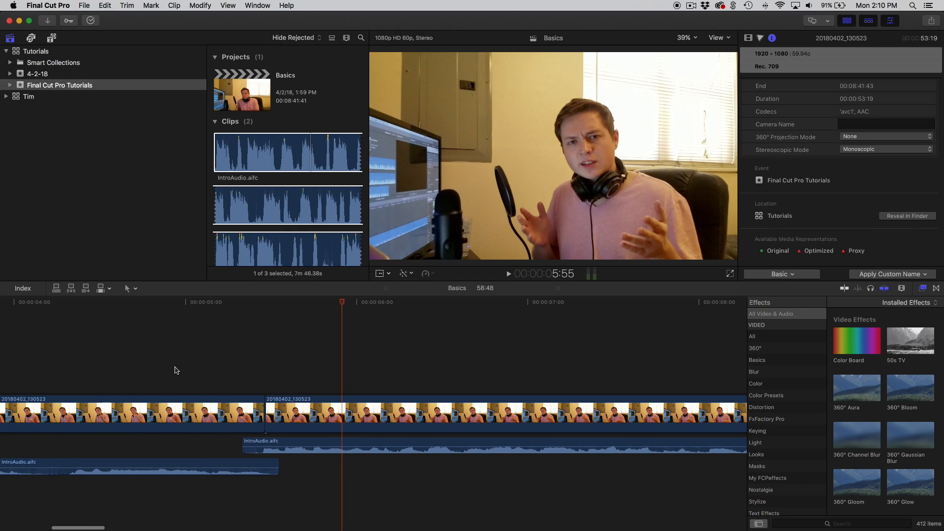
Play back across the edit point to about 6:10, undo the trim and play the transition again
key(super+4)
key(space)
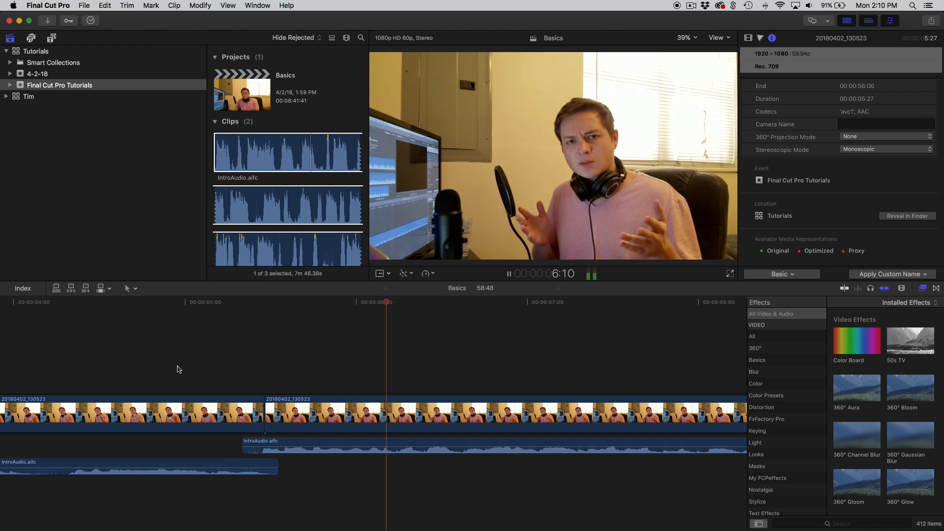
key(space)
click(184, 369)
key(space)
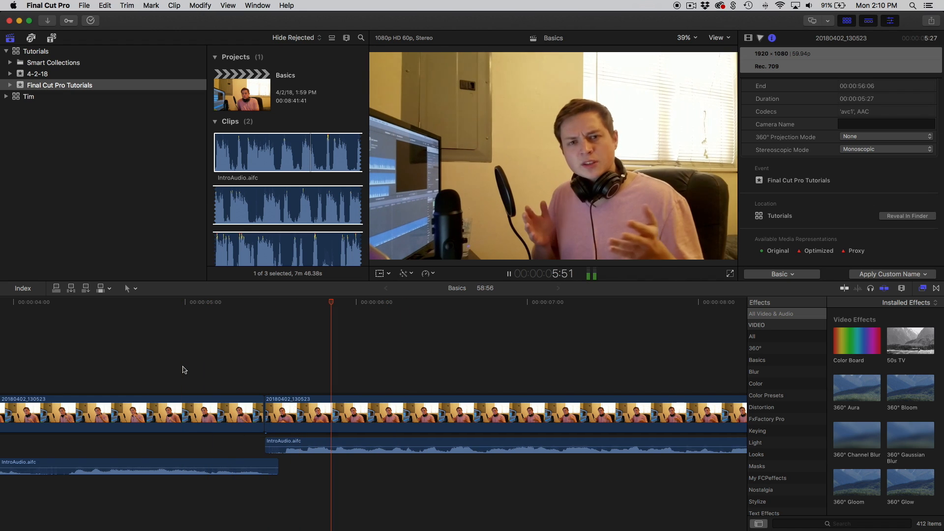
key(space)
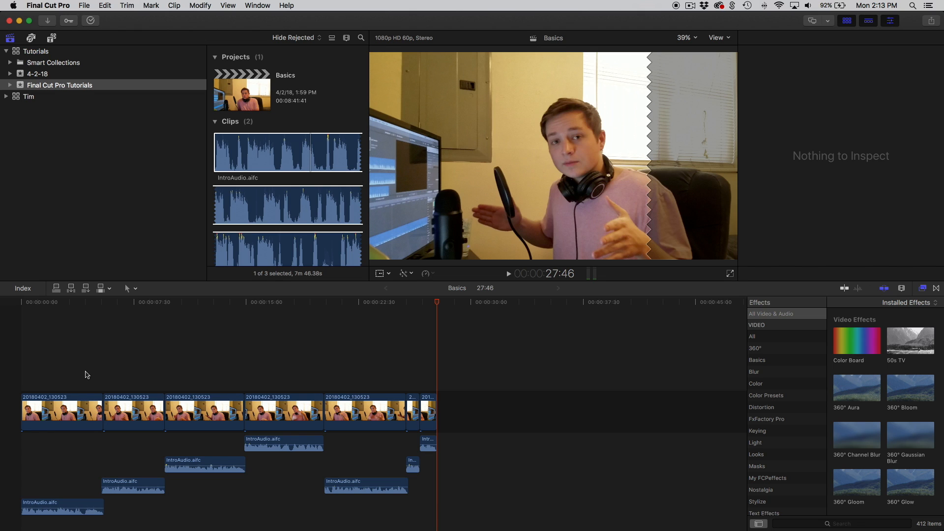
Go through the assembled timeline from cut to cut to examine the edited takes and their staggered audio clips
scroll(126, 364, down, 1)
click(64, 350)
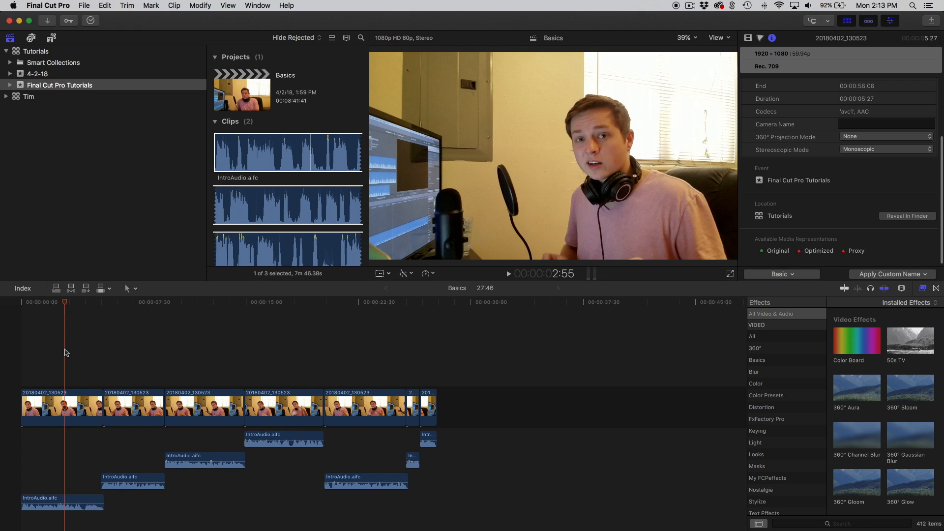
click(117, 358)
click(245, 367)
click(325, 370)
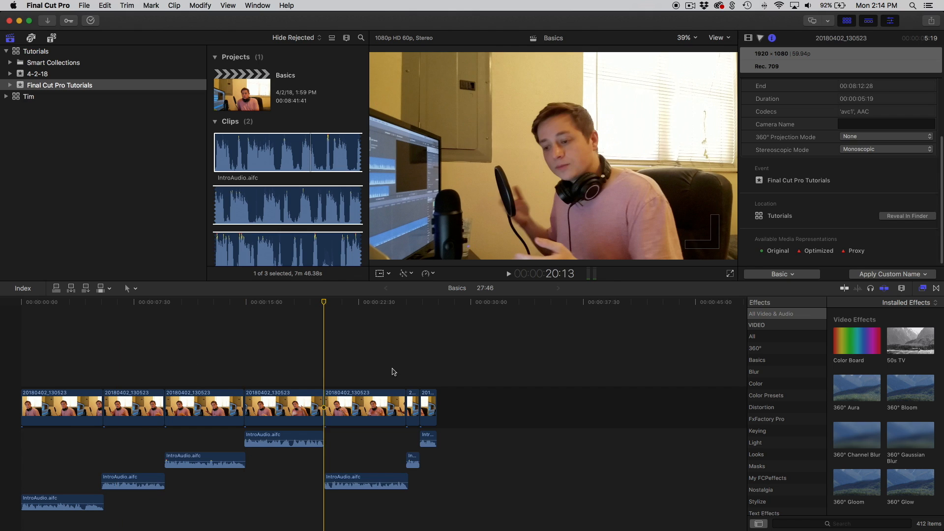
click(392, 371)
click(418, 371)
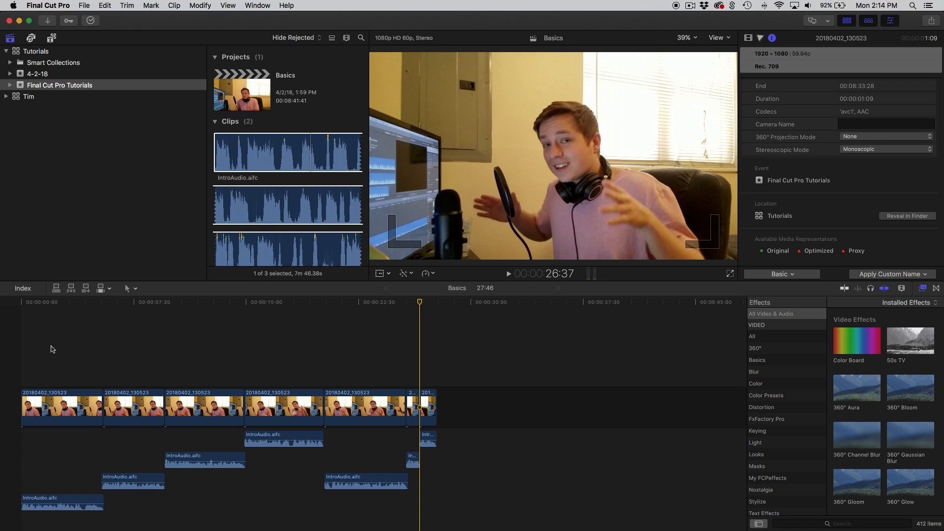
drag(46, 342, 476, 505)
click(244, 363)
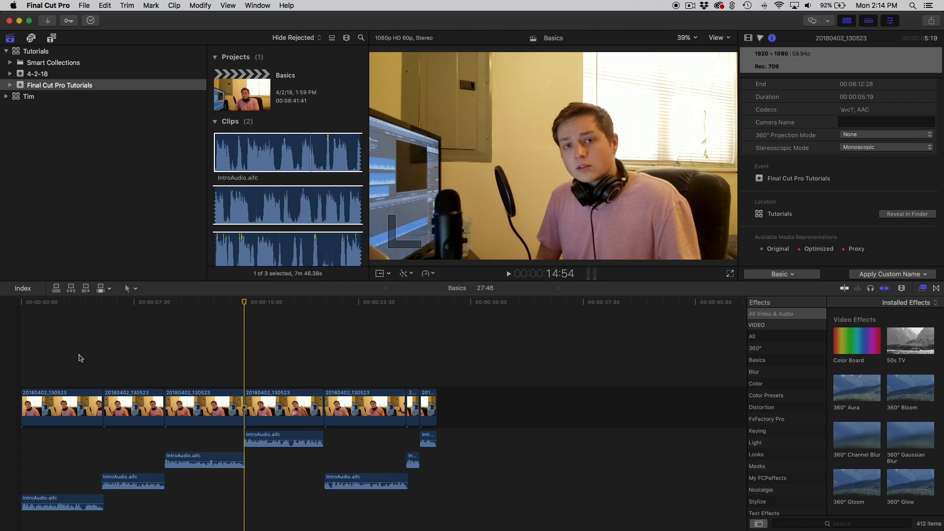
Select the first video clip in the timeline and show its video properties for the frame at 2:41
click(61, 361)
click(64, 406)
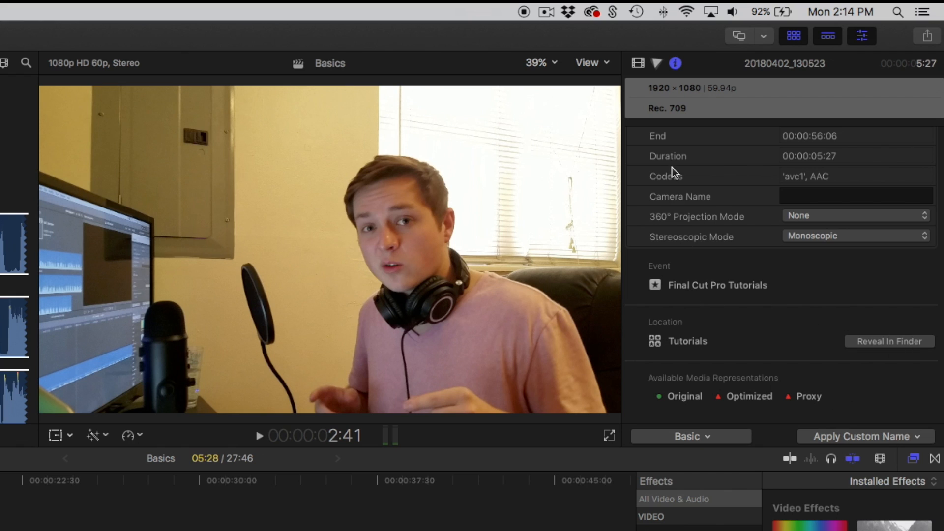
click(638, 64)
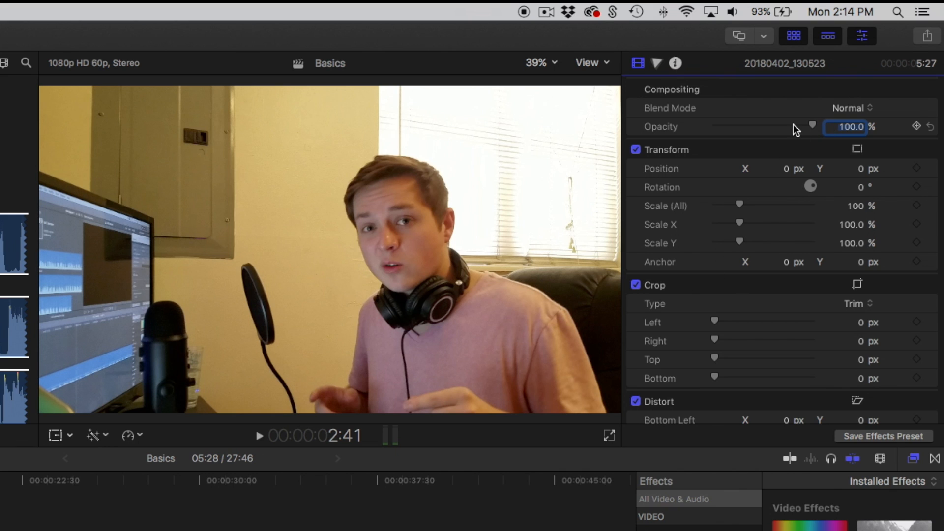
Try the first clip's opacity control and set its horizontal position to 110 px
mouse_move(811, 125)
mouse_down()
mouse_move(643, 126)
mouse_move(813, 126)
mouse_up()
drag(786, 173, 783, 175)
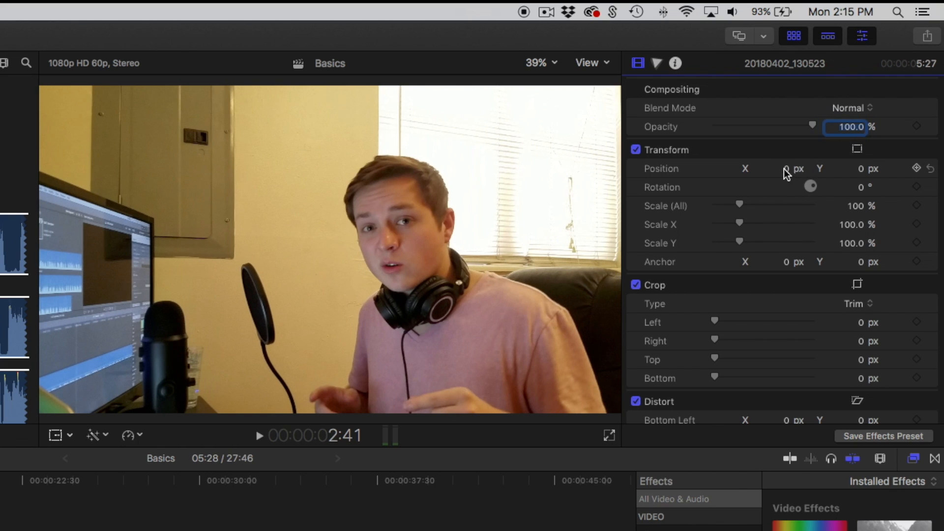
drag(786, 170, 806, 169)
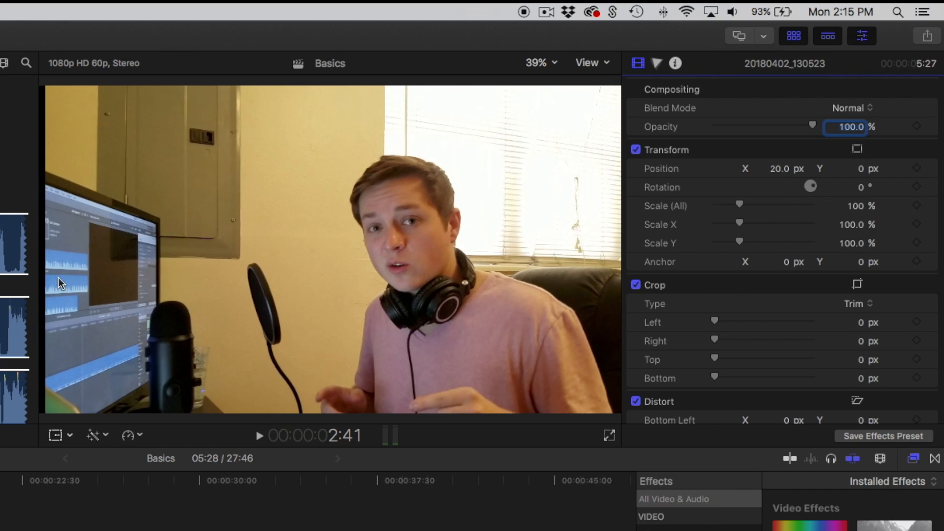
click(782, 169)
text(110)
key(Return)
Try shifting the clip to about -542.5 px horizontally and -436.8 px vertically, and readjust the horizontal offset
drag(777, 170, 773, 170)
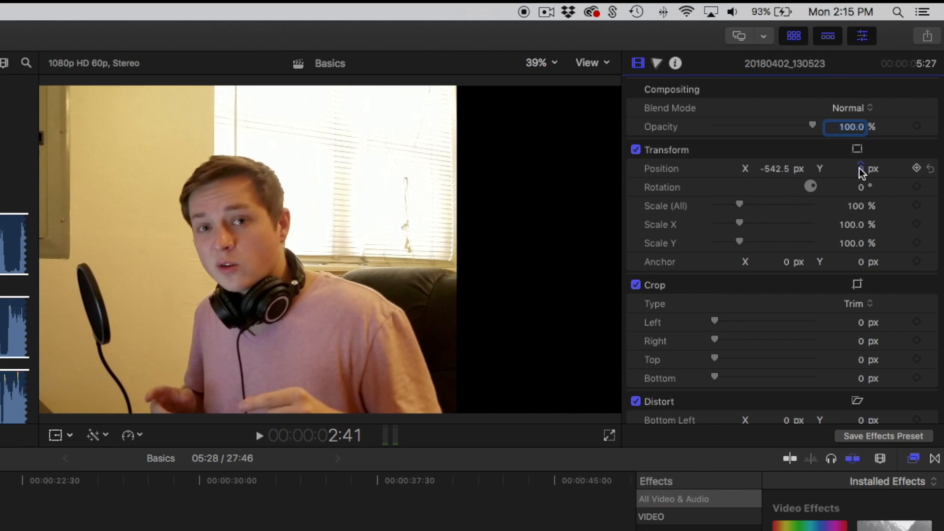
mouse_move(867, 171)
mouse_down()
mouse_move(866, 123)
mouse_move(857, 207)
mouse_move(857, 172)
mouse_up()
mouse_move(775, 170)
mouse_down()
mouse_move(775, 133)
mouse_move(777, 169)
mouse_up()
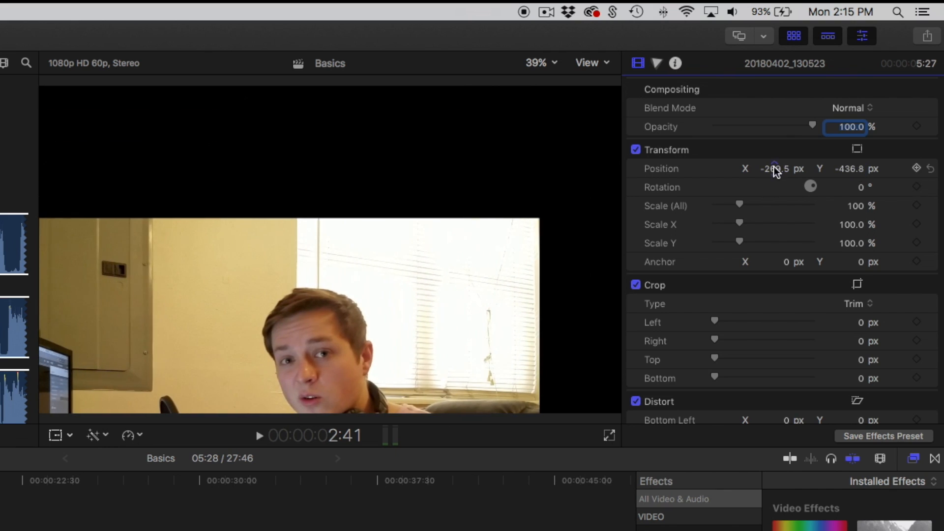
Reset the clip's X and Y position to 0 px
click(771, 169)
text(0)
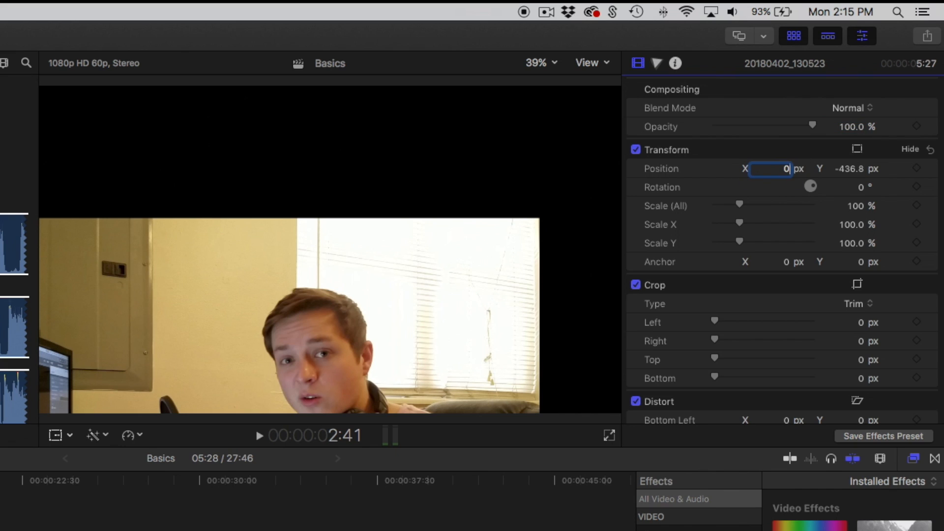
key(Return)
click(852, 170)
text(0)
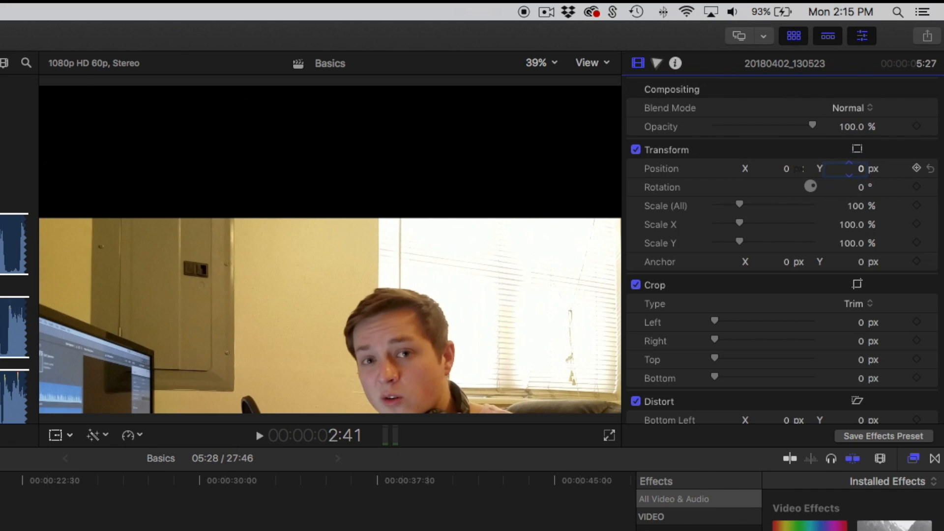
key(Return)
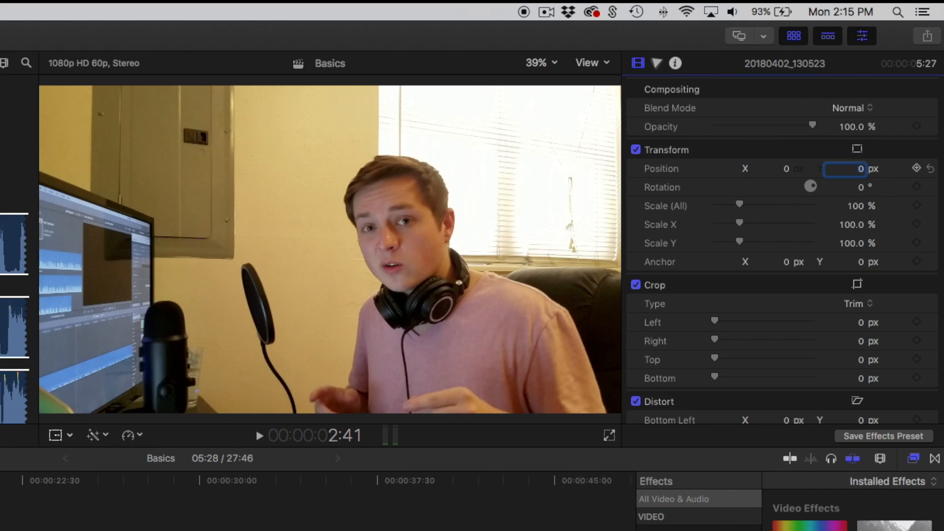
Try rotating the clip to 356° and reset its rotation to 0°
click(863, 186)
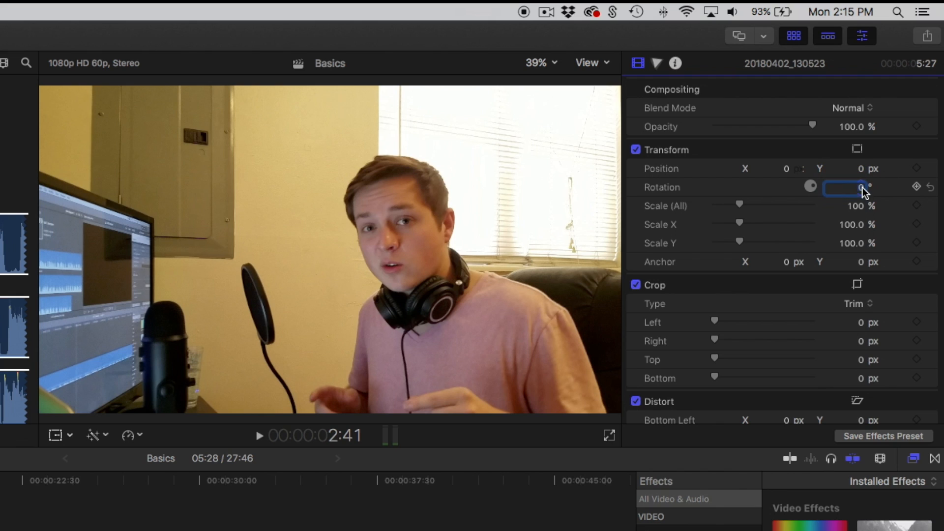
click(827, 188)
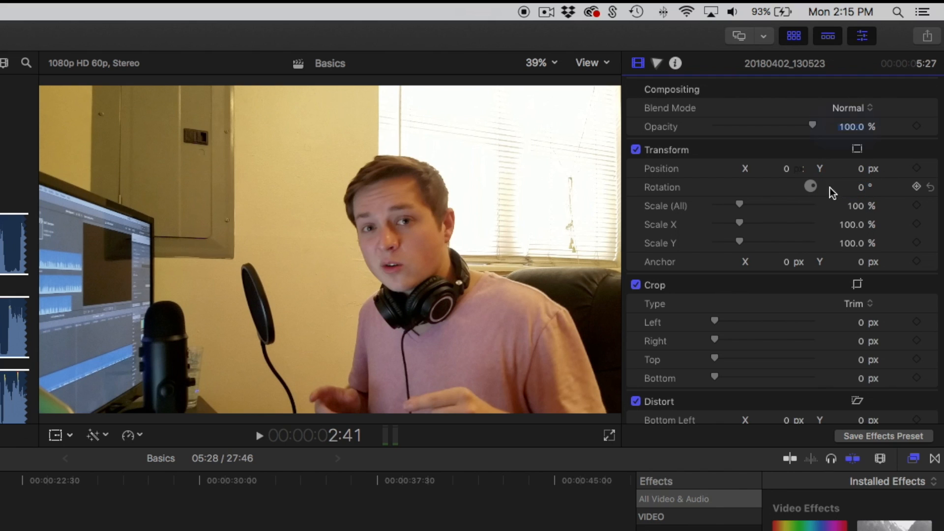
mouse_move(863, 192)
mouse_down()
mouse_move(863, 206)
mouse_move(857, 191)
mouse_up()
click(855, 190)
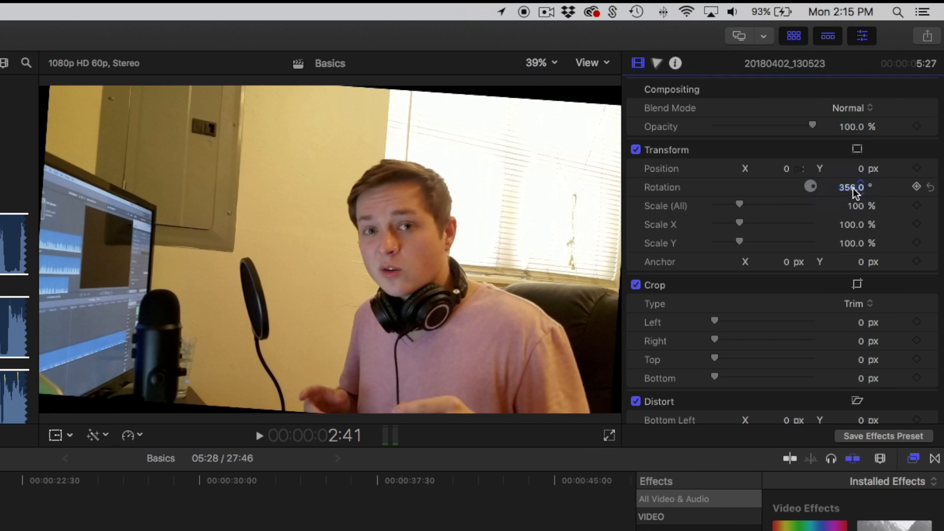
text(0)
key(Return)
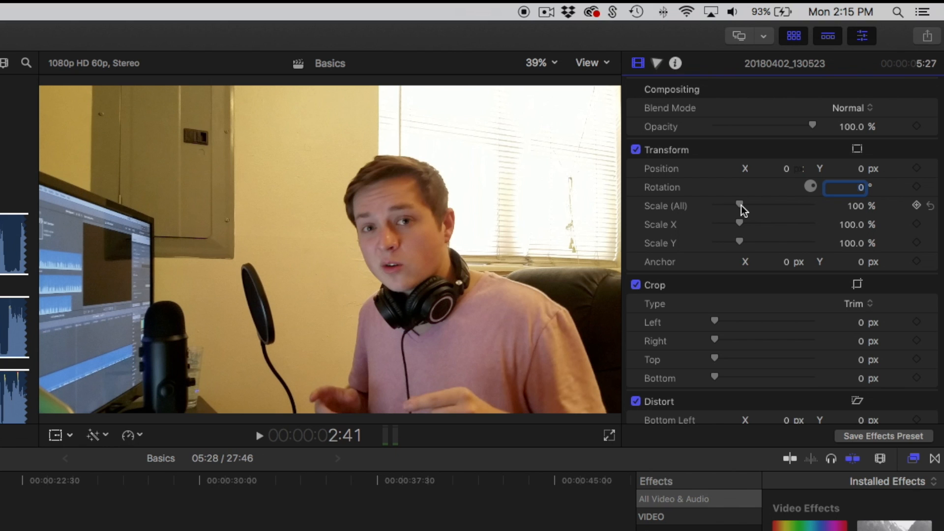
Try scaling the clip to 400% and resetting it to 100%, and try its separate horizontal scale
drag(742, 205, 815, 203)
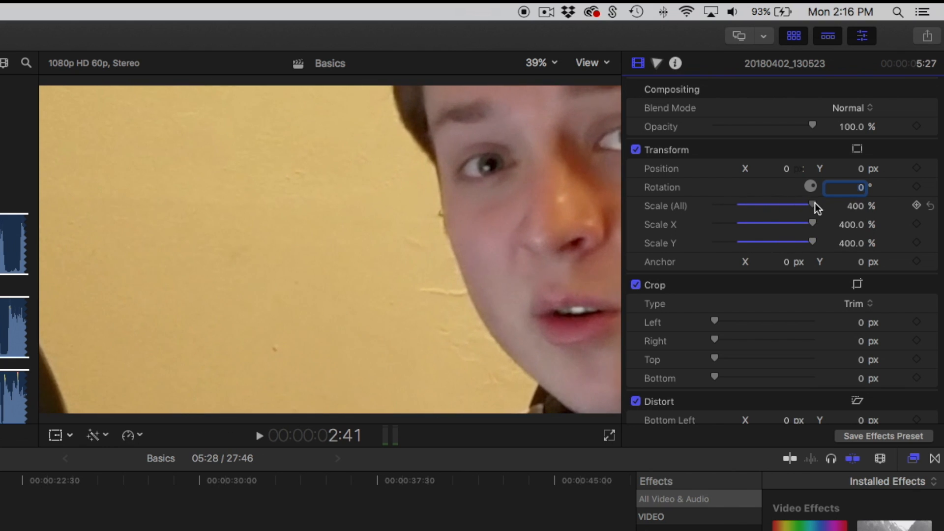
click(850, 204)
text(100)
key(Return)
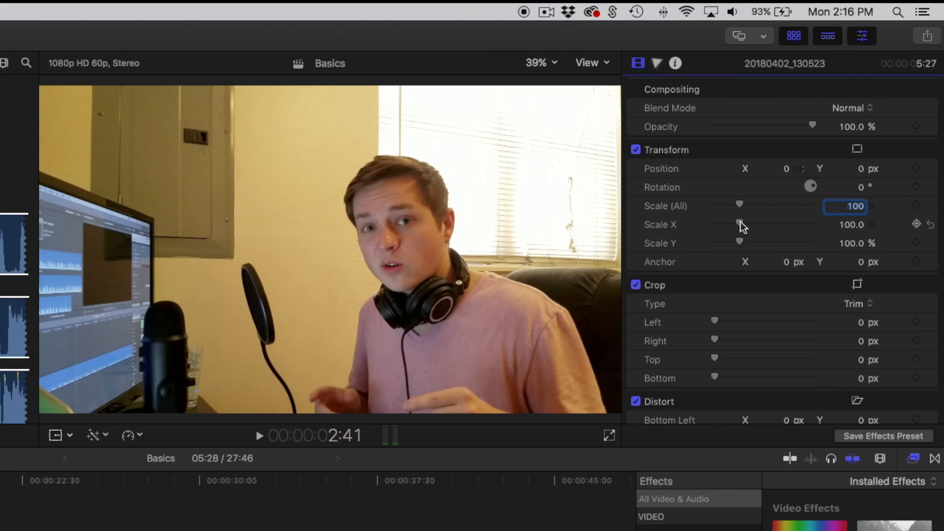
drag(740, 224, 827, 240)
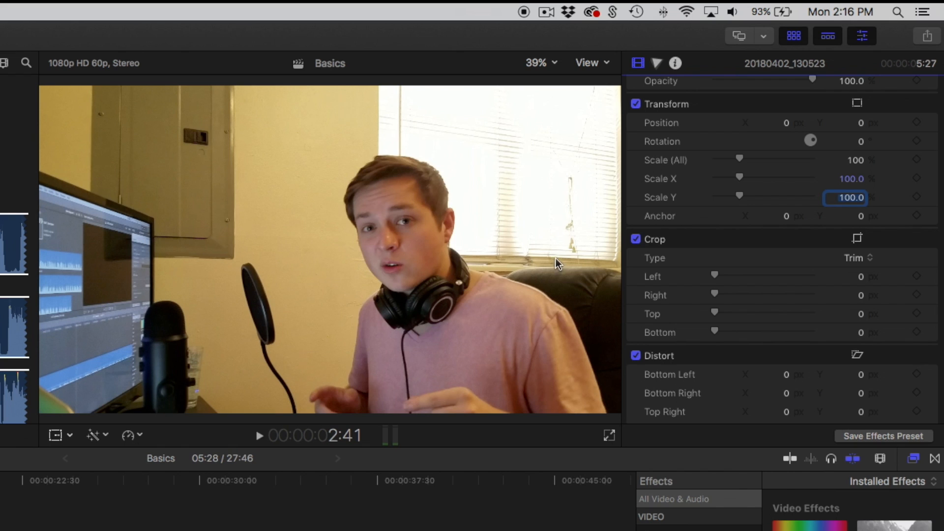
Try cropping 380 px off the clip's left side with 194% scale and a -240 px horizontal shift, and undo these changes
drag(714, 275, 749, 274)
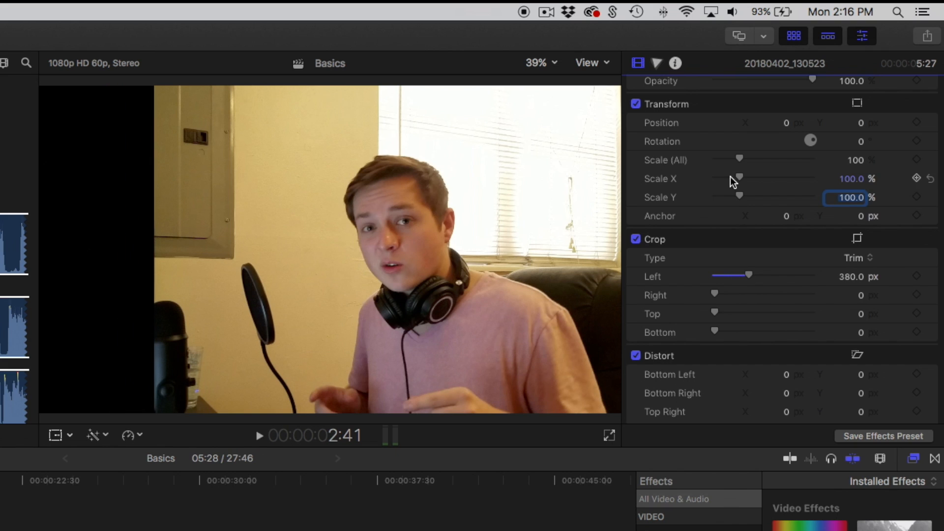
drag(739, 158, 763, 154)
drag(784, 122, 767, 123)
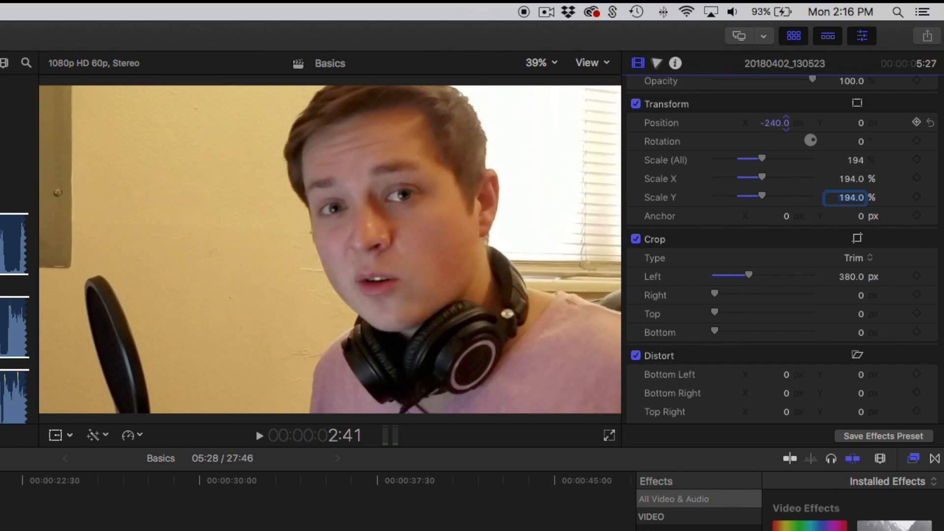
key(super+z)
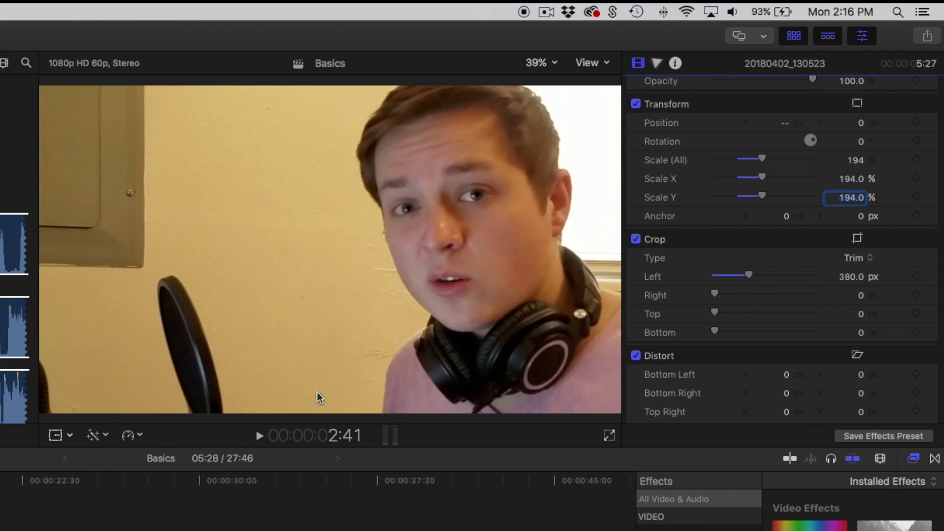
key(super+z)
key(super+z)
Try the remaining crop sliders and distort the bottom-left corner to X 202 px, Y 201 px, and undo the distortion
drag(718, 294, 695, 293)
drag(742, 308, 708, 328)
scroll(827, 283, down, 3)
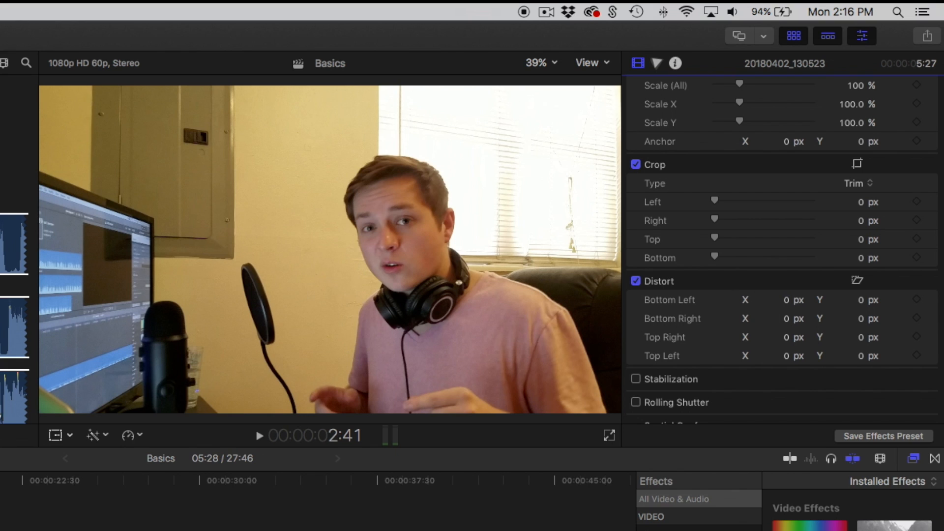
drag(785, 300, 786, 299)
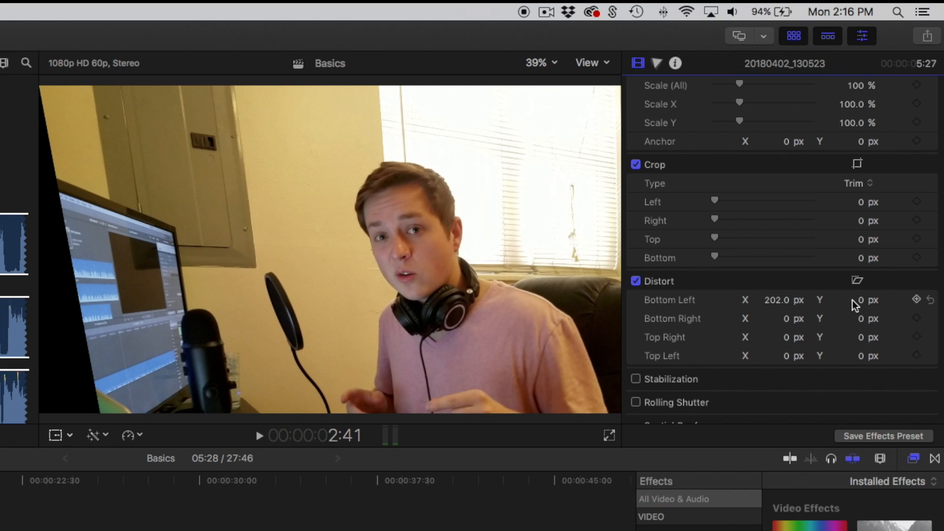
drag(858, 300, 862, 298)
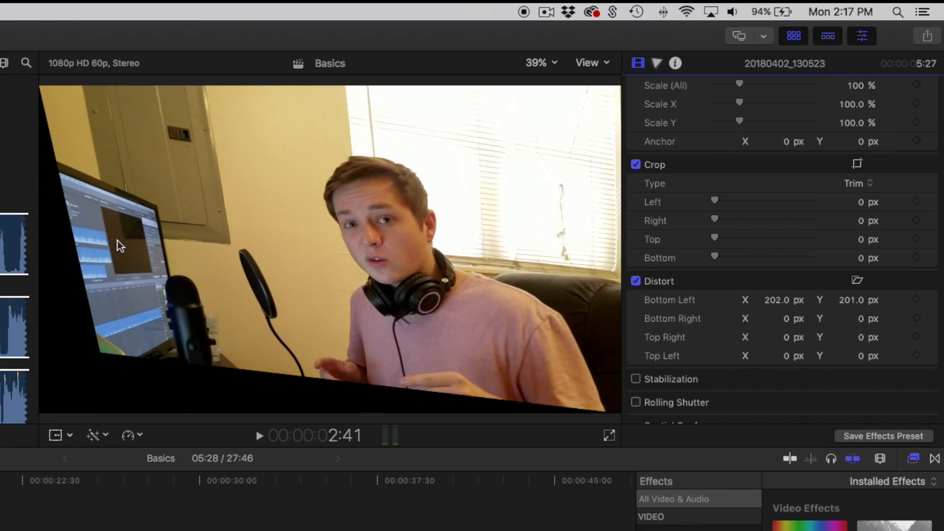
key(super+z)
key(super+z)
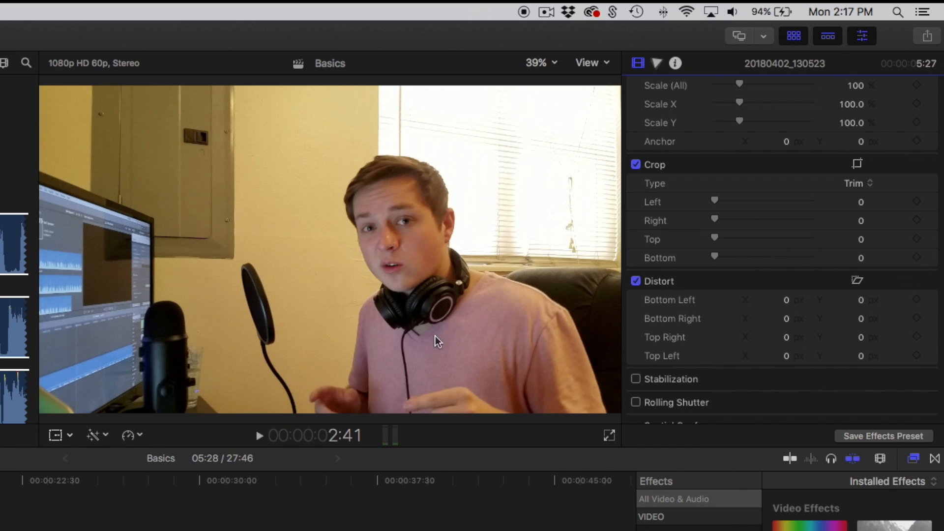
Connect the full 20180402_130523 video take above the first clip near the timeline's start and play it
scroll(15, 295, down, 5)
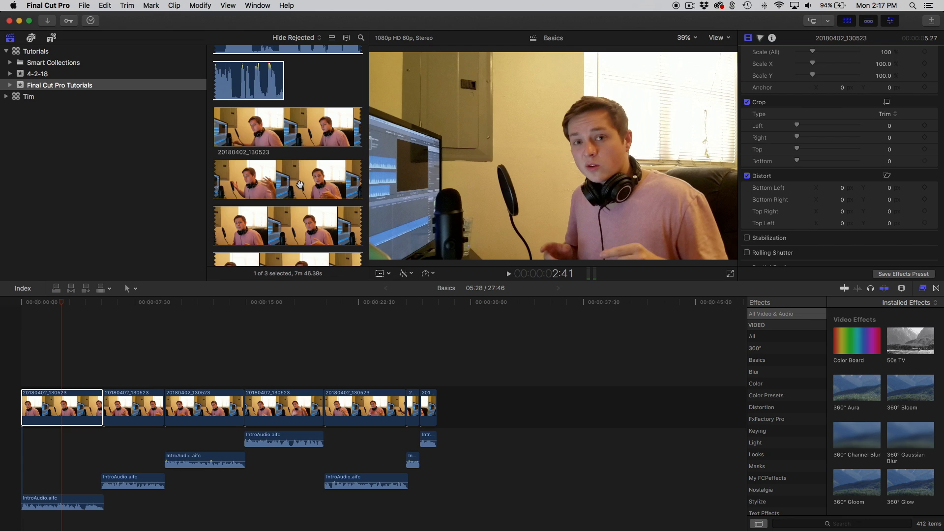
click(310, 95)
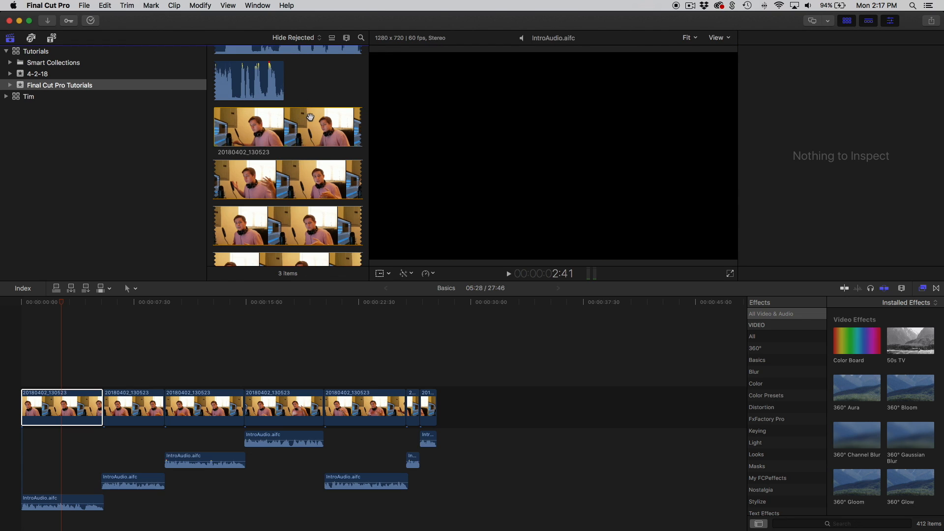
drag(313, 119, 31, 341)
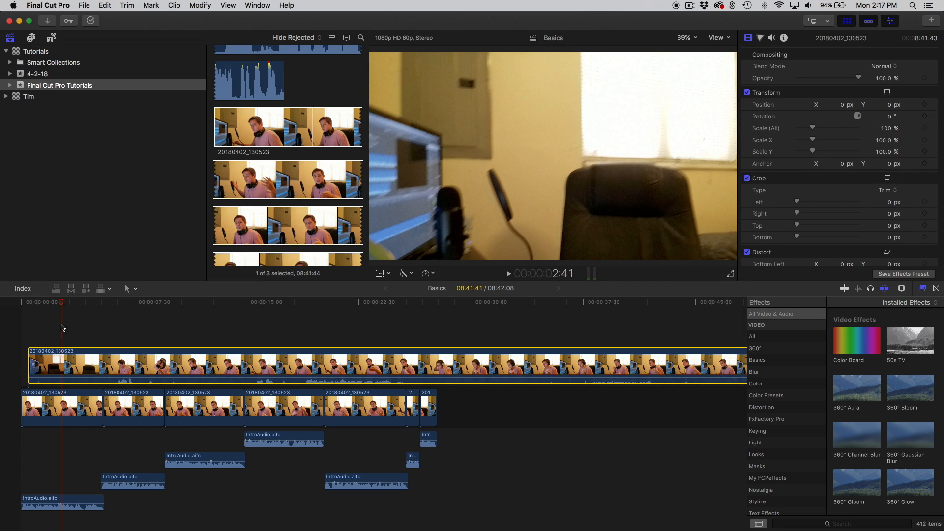
click(66, 408)
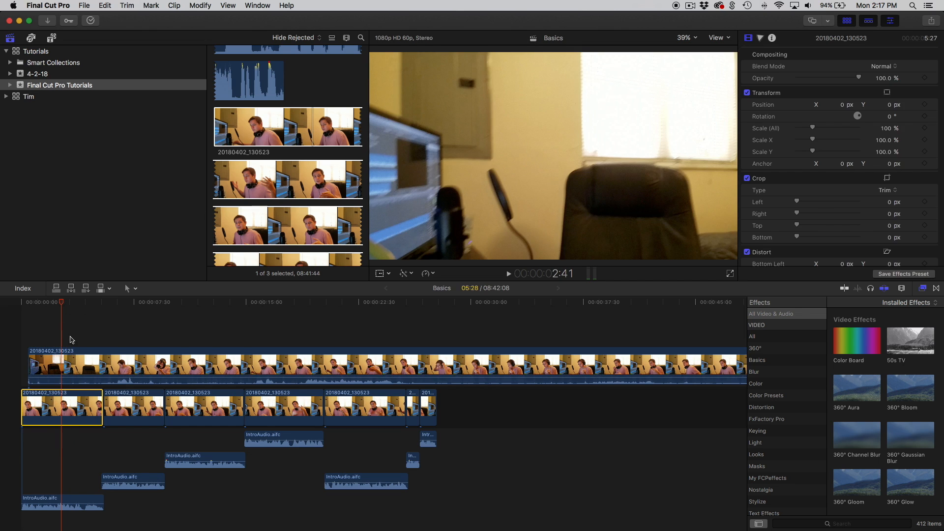
click(62, 334)
key(space)
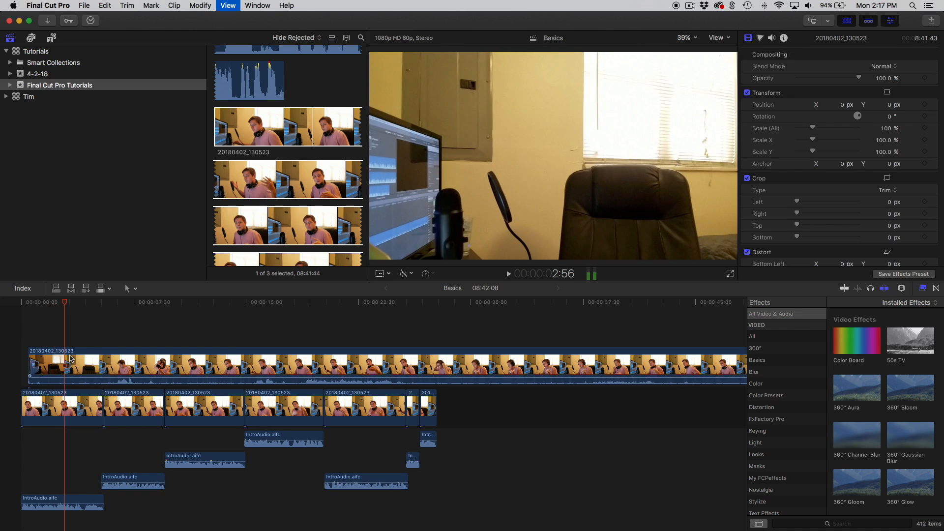
Detach the audio from the upper 20180402_130523 take and delete that audio
drag(53, 329, 85, 353)
click(68, 327)
click(73, 354)
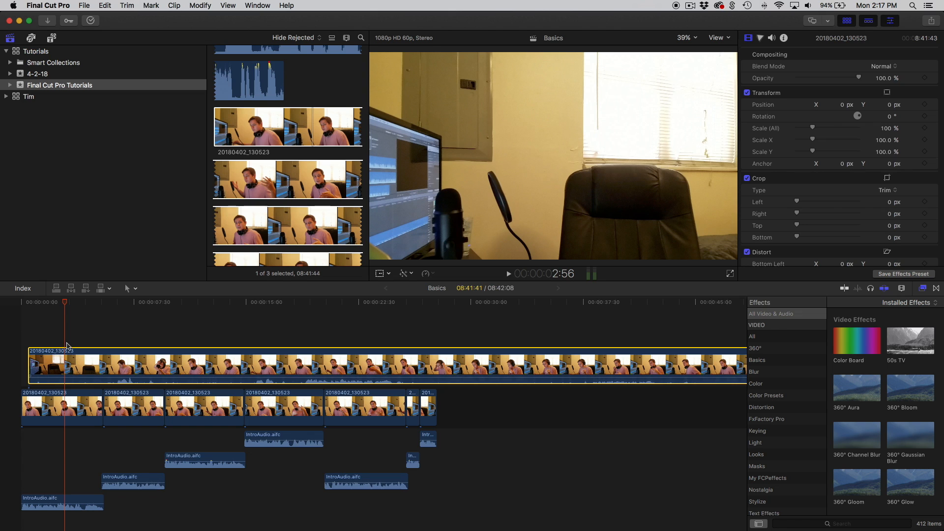
right_click(74, 356)
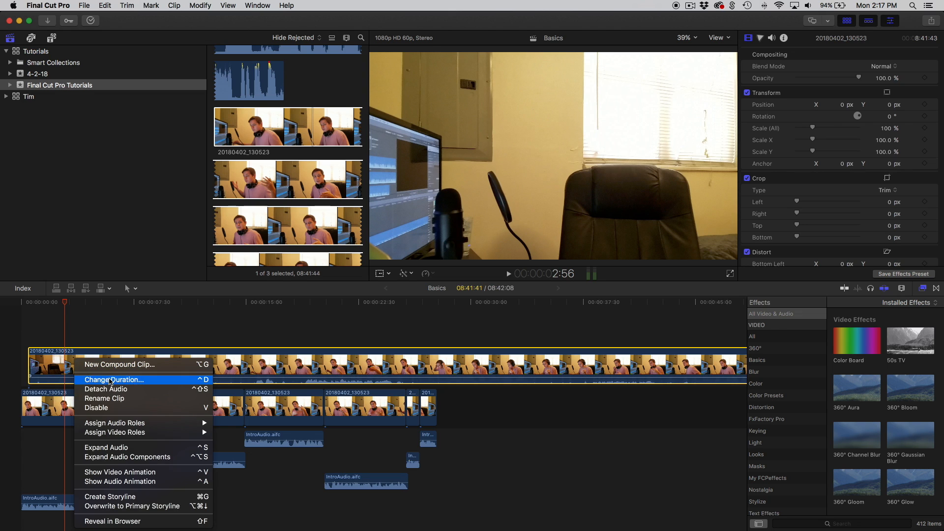
click(98, 388)
click(160, 521)
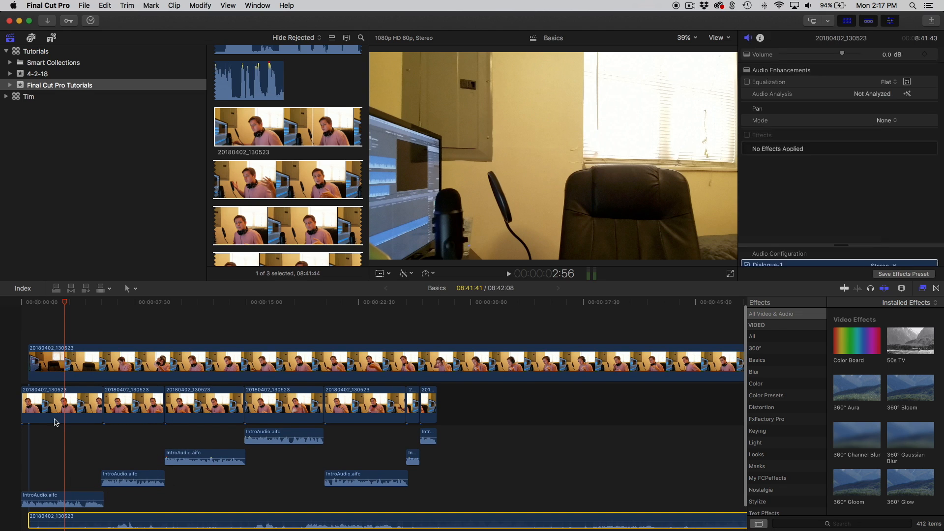
key(Delete)
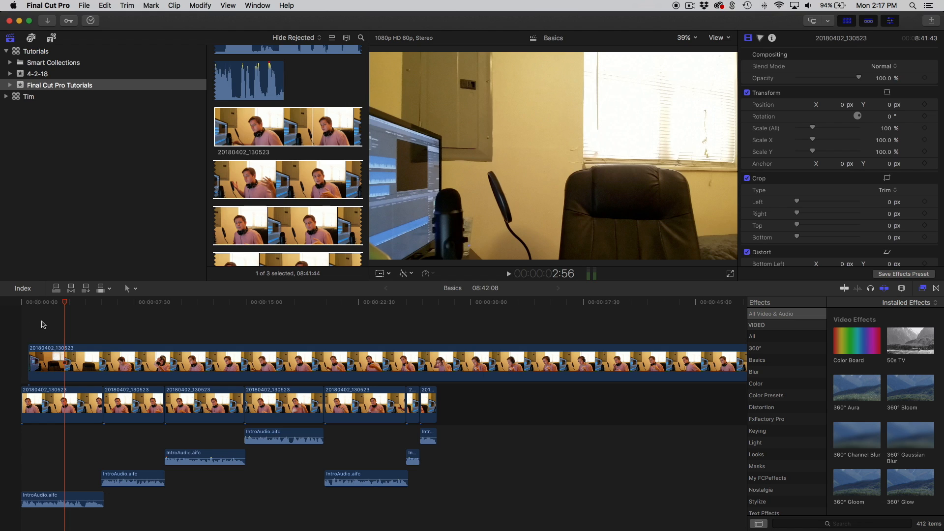
Disable the first IntroAudio.aifc clip, the upper video take and the first clip of the main storyline
click(61, 499)
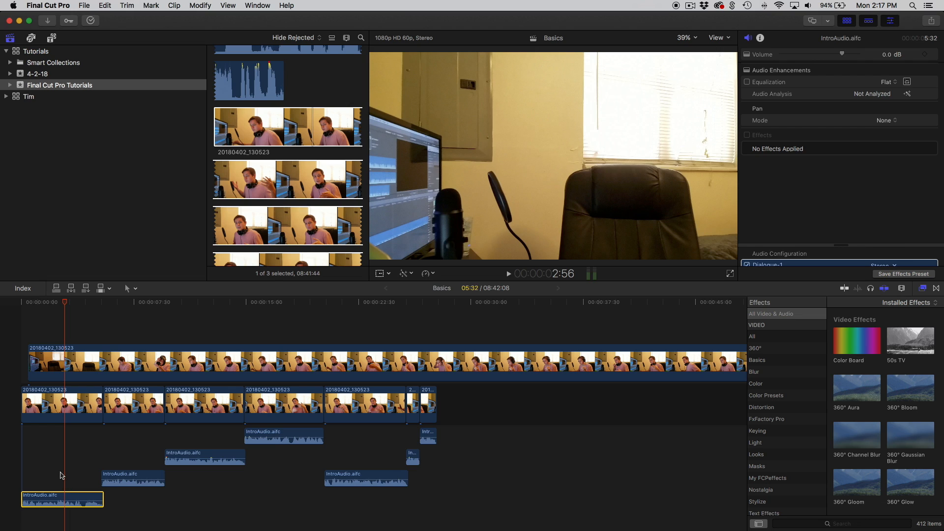
key(v)
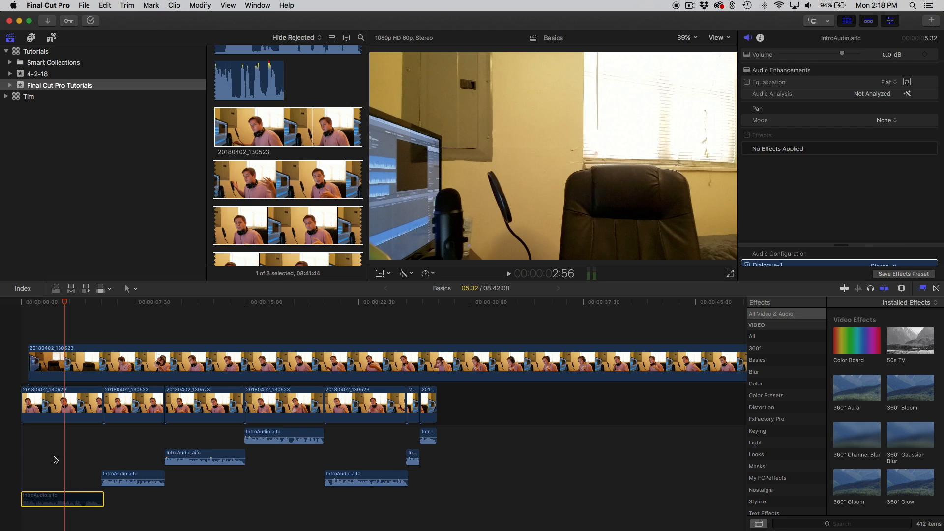
click(73, 368)
key(v)
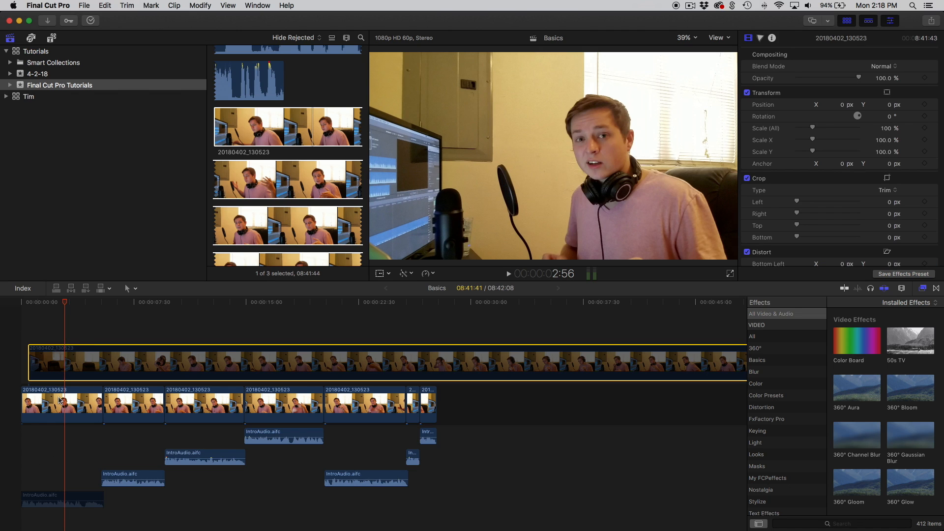
click(60, 401)
key(v)
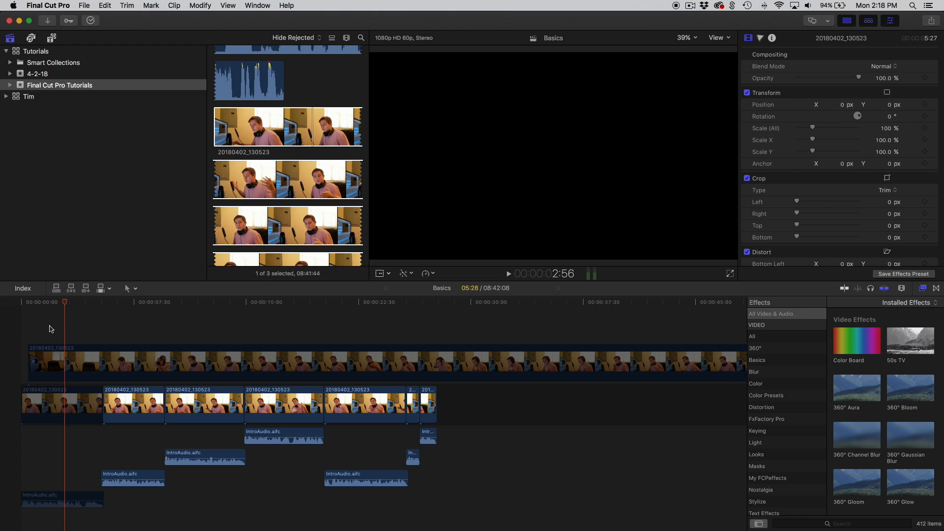
Re-enable both disabled video clips and move the upper take to the very start of the timeline
click(51, 329)
click(68, 403)
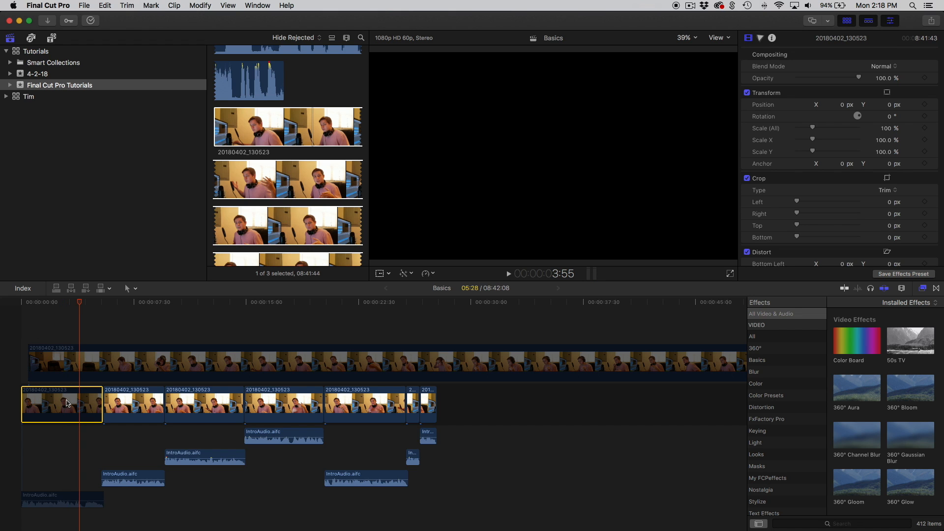
key(v)
drag(67, 372, 54, 364)
click(38, 330)
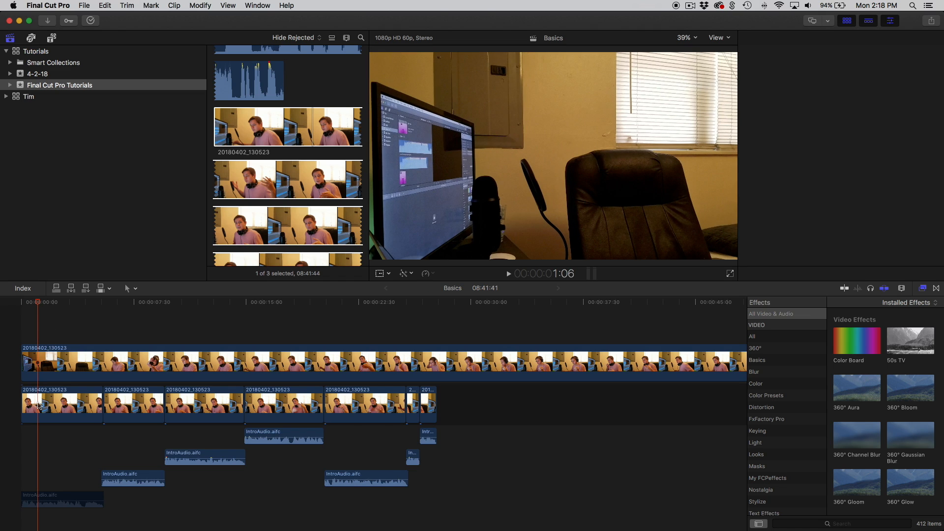
Scale the upper take to 31% and move it over the computer monitor, at X -666.4 px, Y -176.7 px
click(51, 324)
click(59, 358)
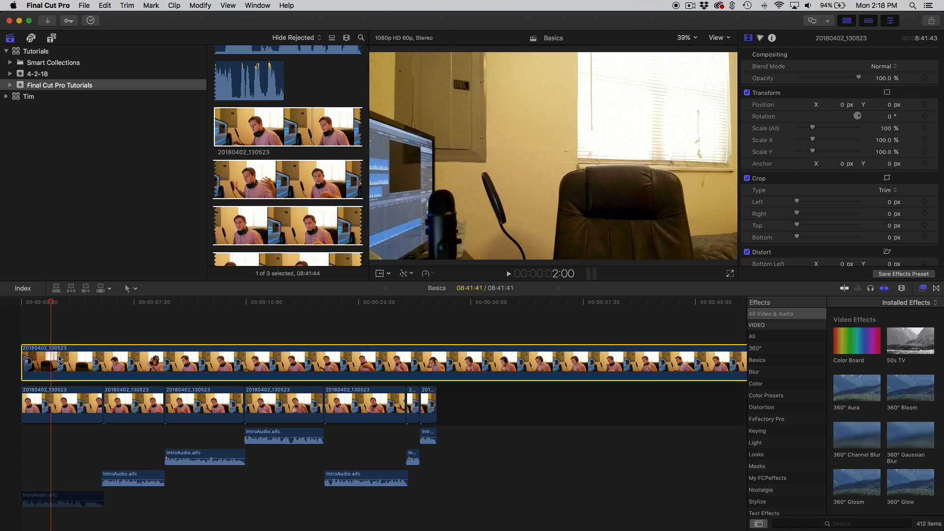
scroll(760, 193, down, 5)
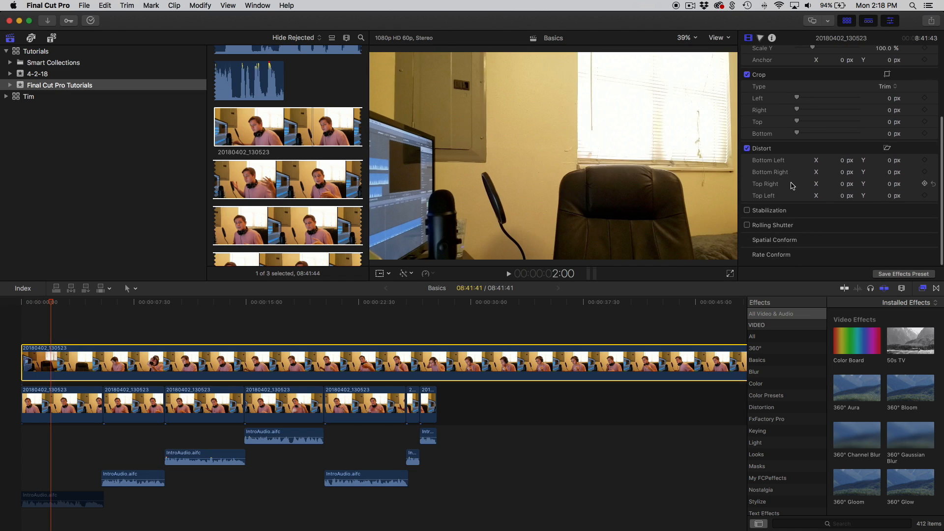
scroll(786, 196, up, 5)
drag(812, 129, 802, 128)
drag(841, 105, 841, 128)
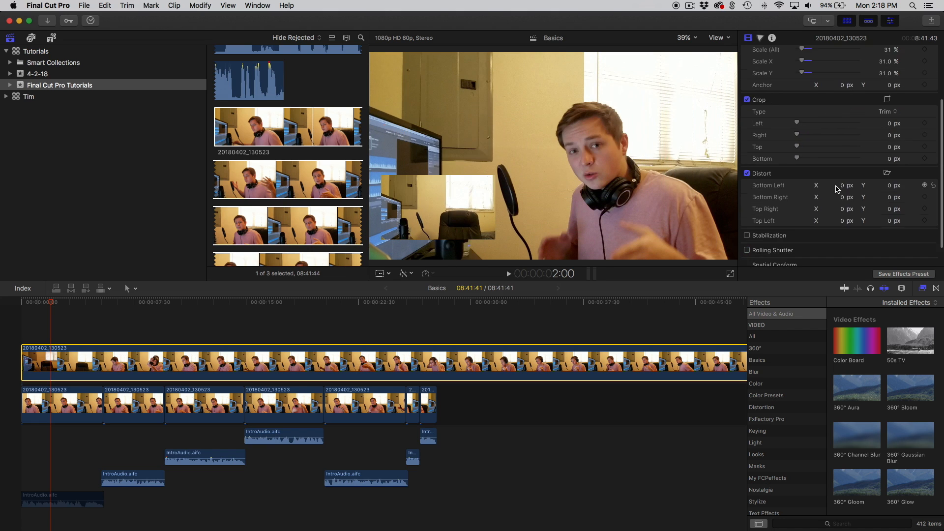
scroll(837, 189, down, 1)
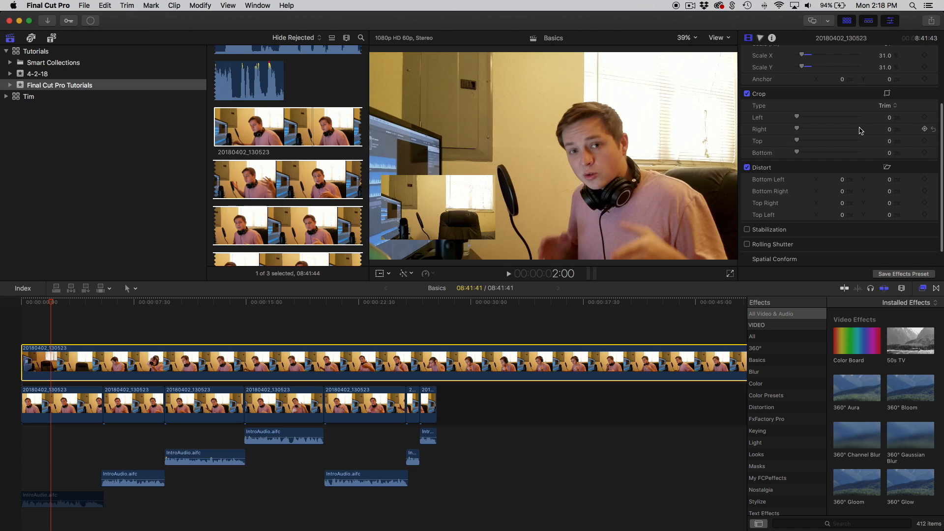
scroll(805, 176, up, 5)
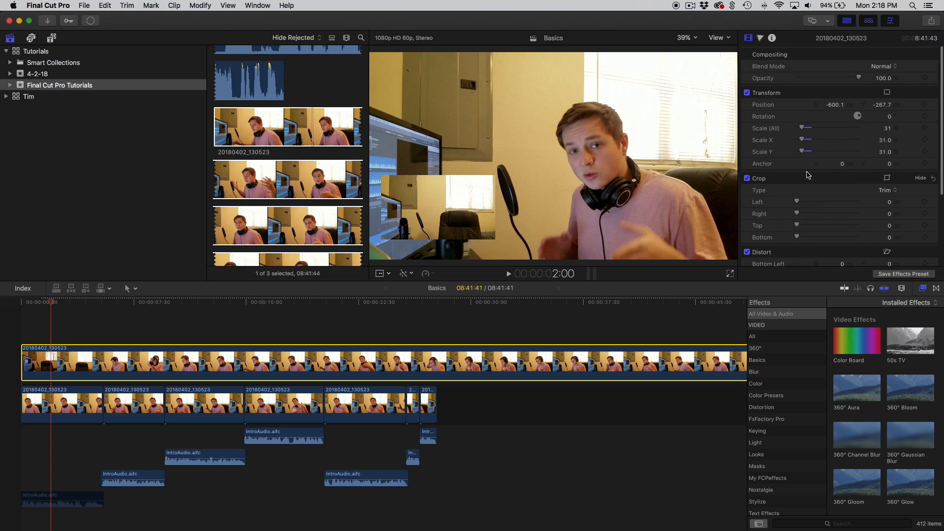
Distort the upper take's corners: bottom left Y -964 px, bottom right X -765.1, Y -255.1 px, top right X -726, Y 311 px
scroll(830, 194, down, 6)
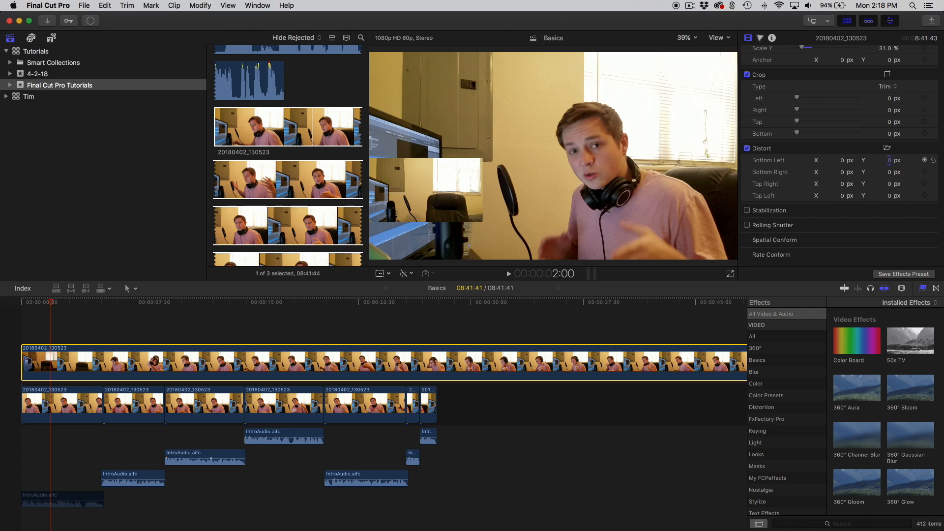
mouse_move(889, 160)
mouse_down()
mouse_move(849, 174)
mouse_move(890, 174)
mouse_up()
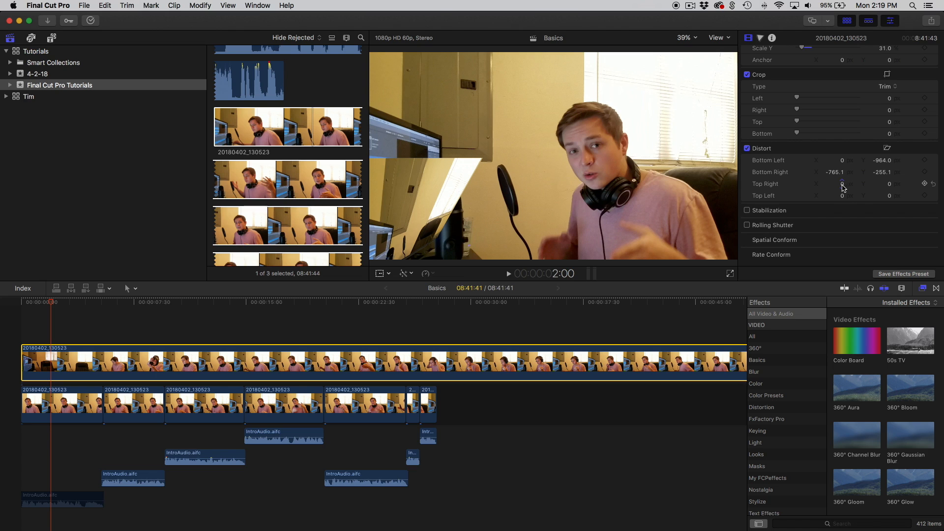
drag(842, 184, 841, 201)
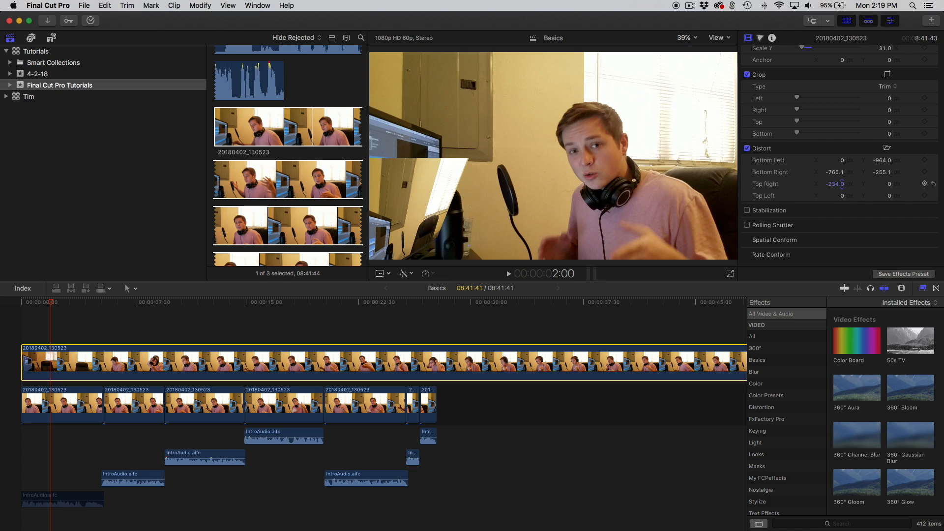
drag(842, 201, 891, 159)
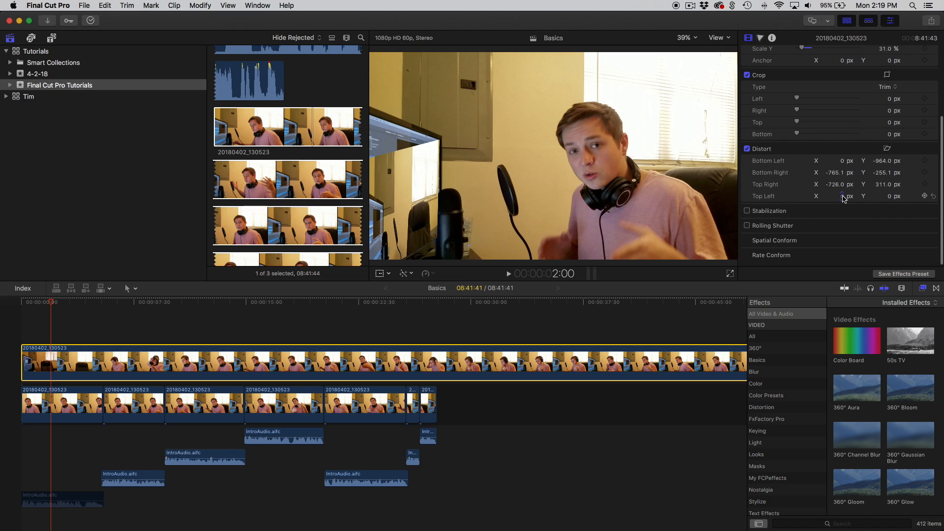
click(842, 197)
Play back the opening seconds with the distorted overlay, and undo all the overlay edits
click(29, 324)
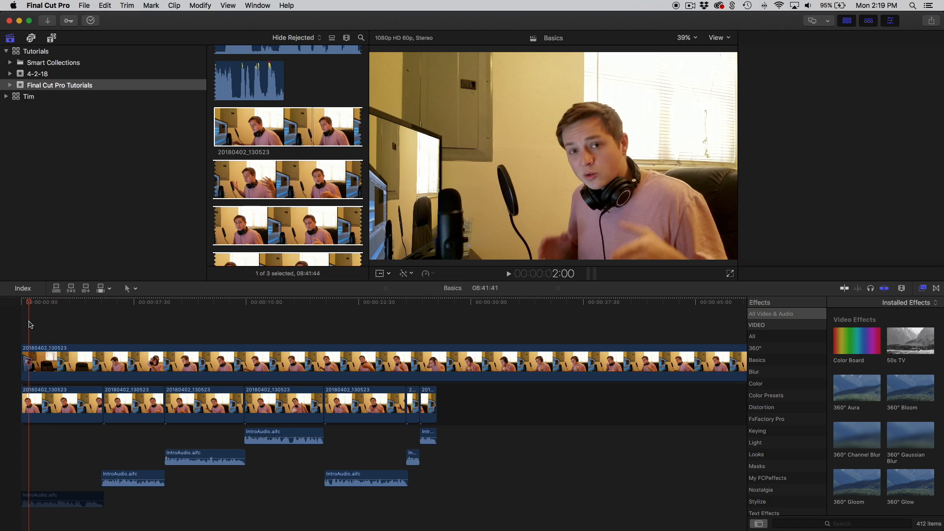
key(space)
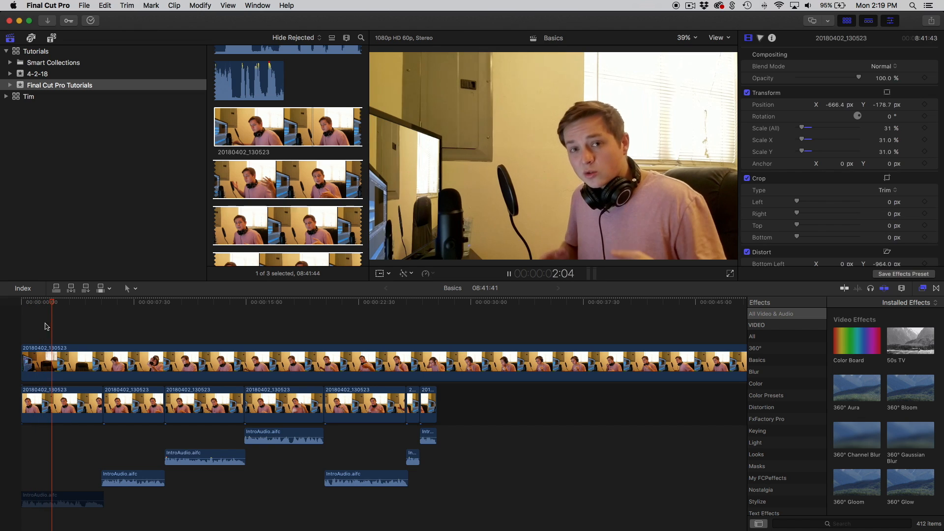
key(space)
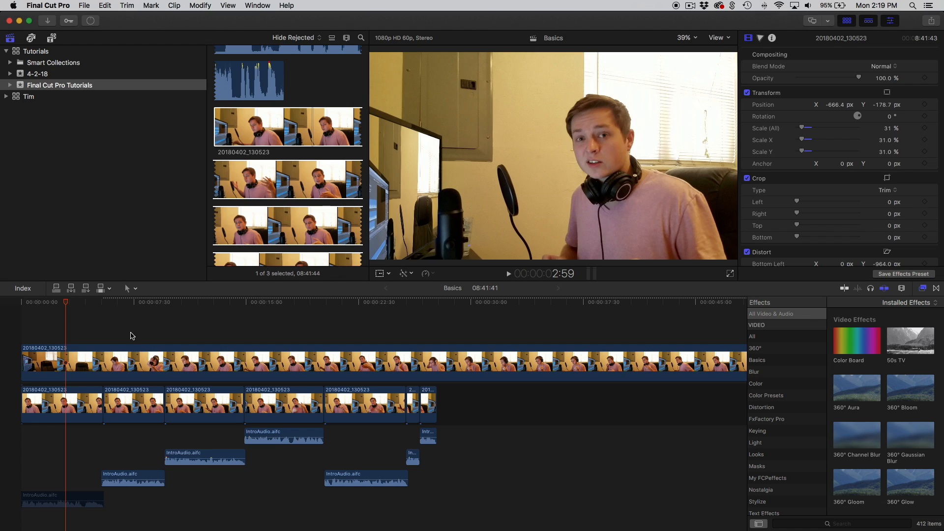
click(47, 326)
key(space)
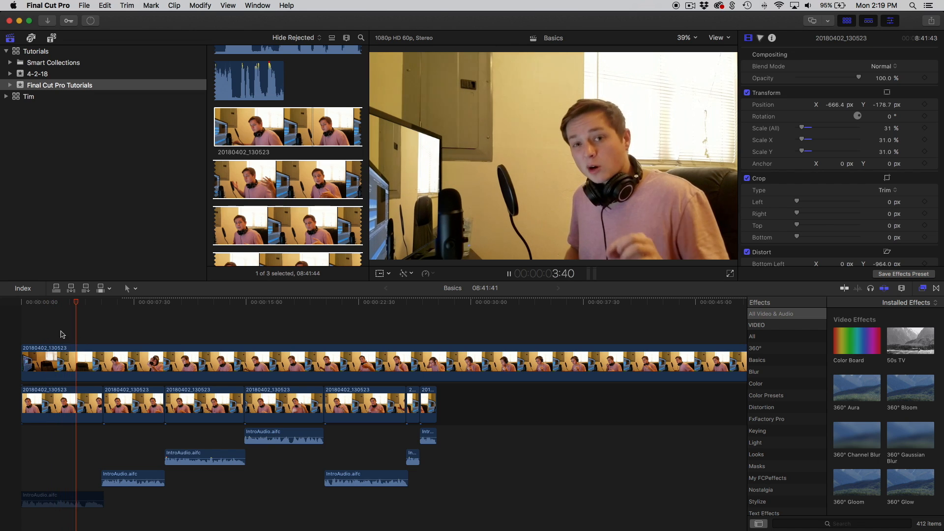
click(164, 322)
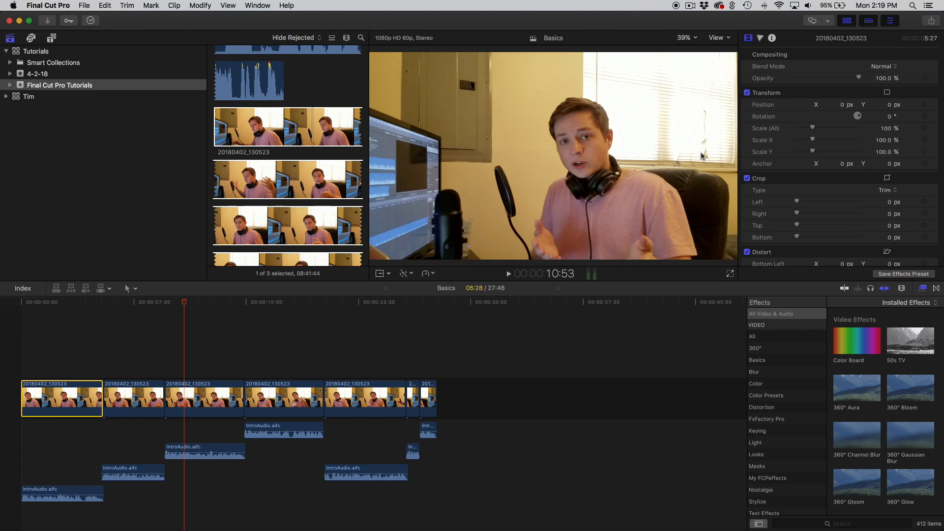
Try a master color adjustment of about 53° and -29% on the first clip's Color Board, and undo it
scroll(787, 167, down, 5)
scroll(787, 170, up, 5)
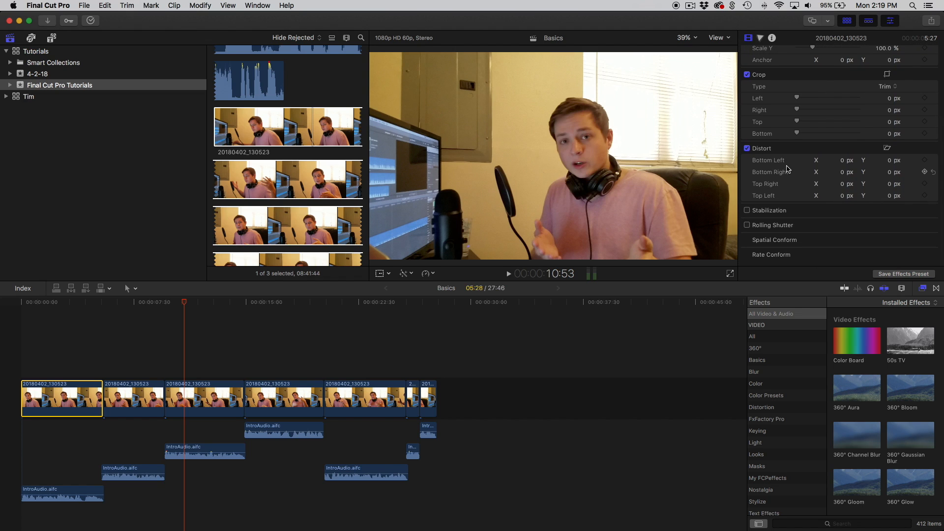
click(761, 38)
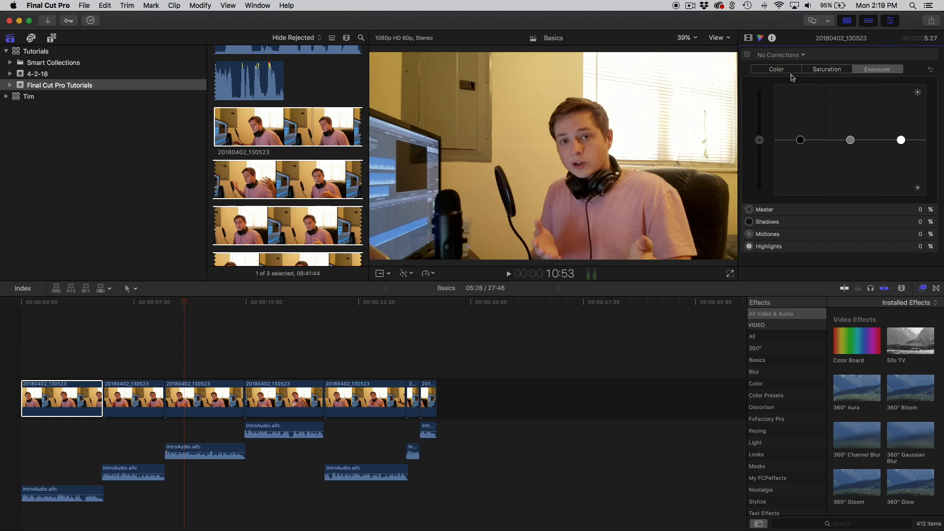
click(793, 71)
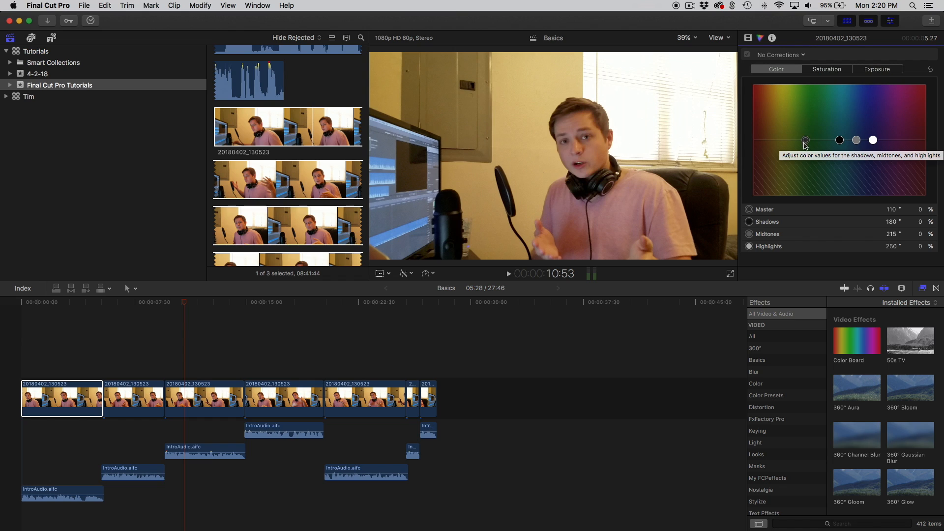
click(805, 141)
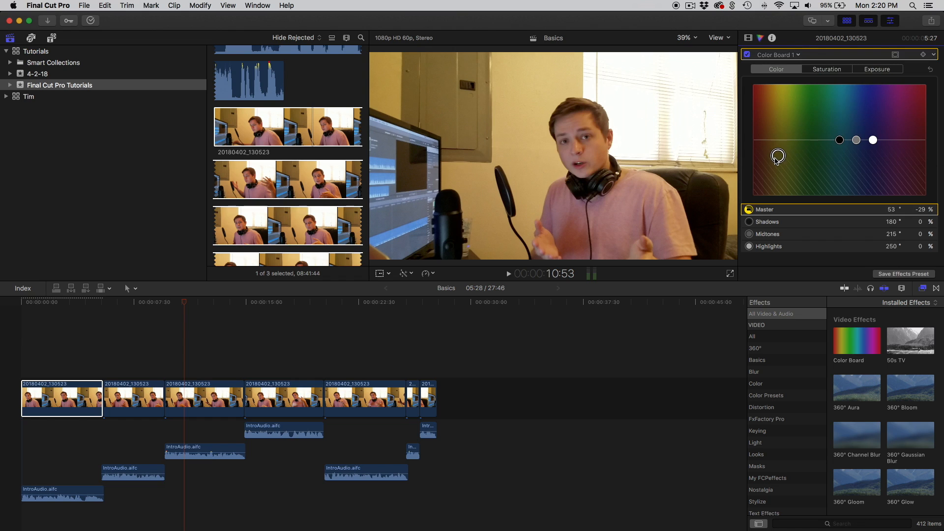
Show the first clip's saturation controls and play the timeline across its first cut
click(831, 70)
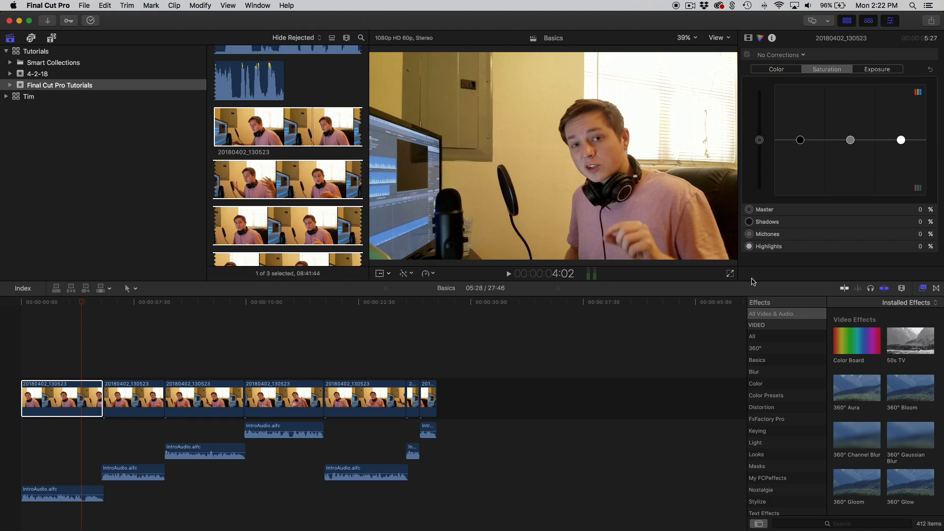
click(98, 355)
key(space)
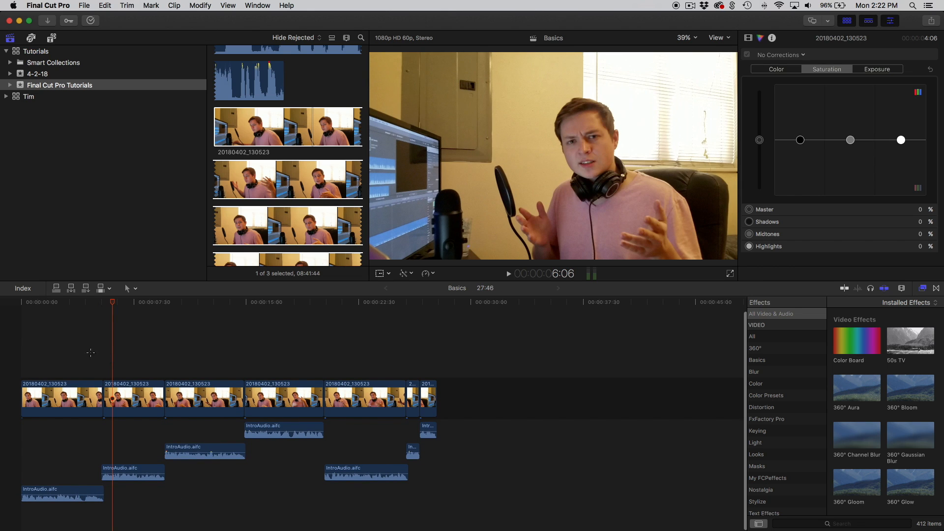
Browse the installed transitions, checking the FxFactory Pro, Lights and Blurs categories, and list all transitions
click(92, 364)
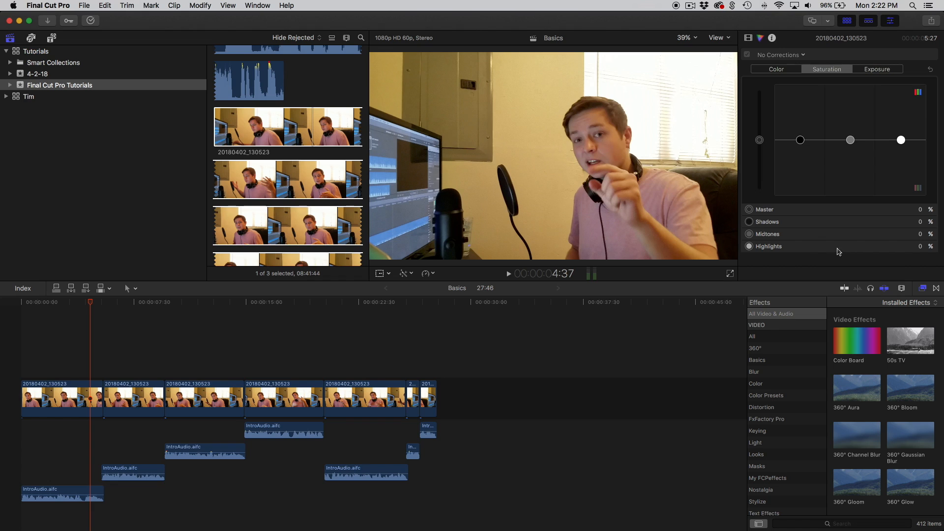
click(936, 289)
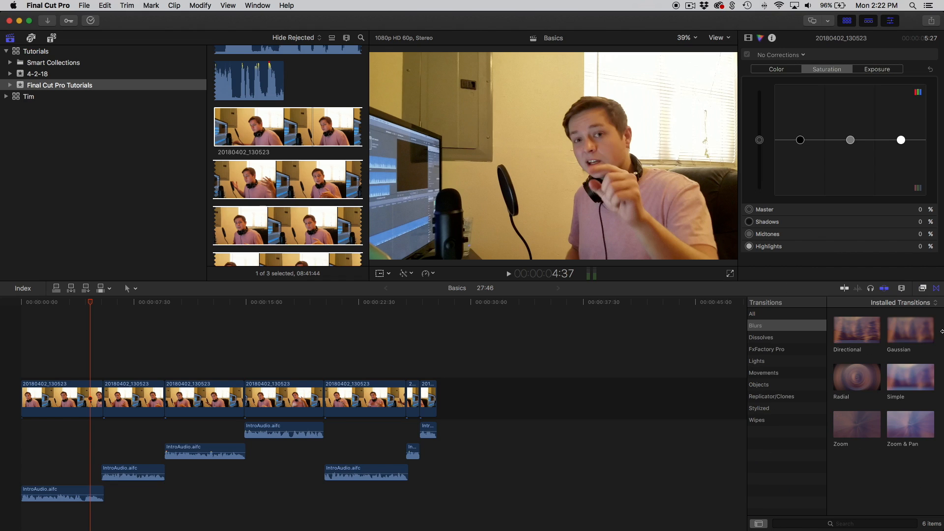
click(936, 290)
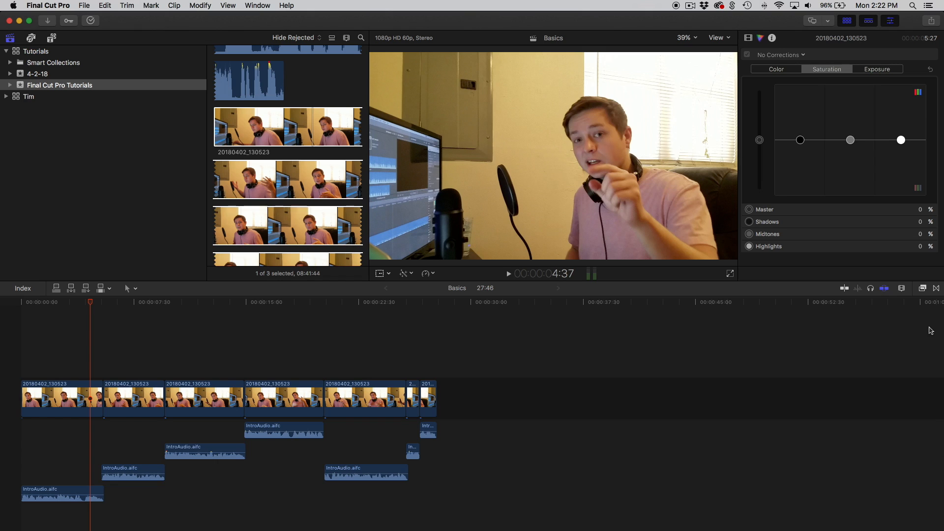
click(937, 290)
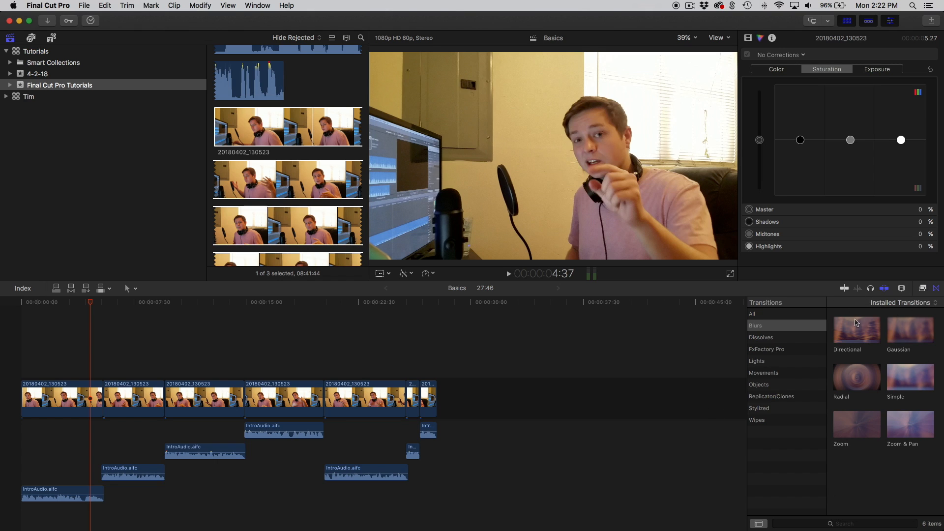
click(775, 340)
click(773, 350)
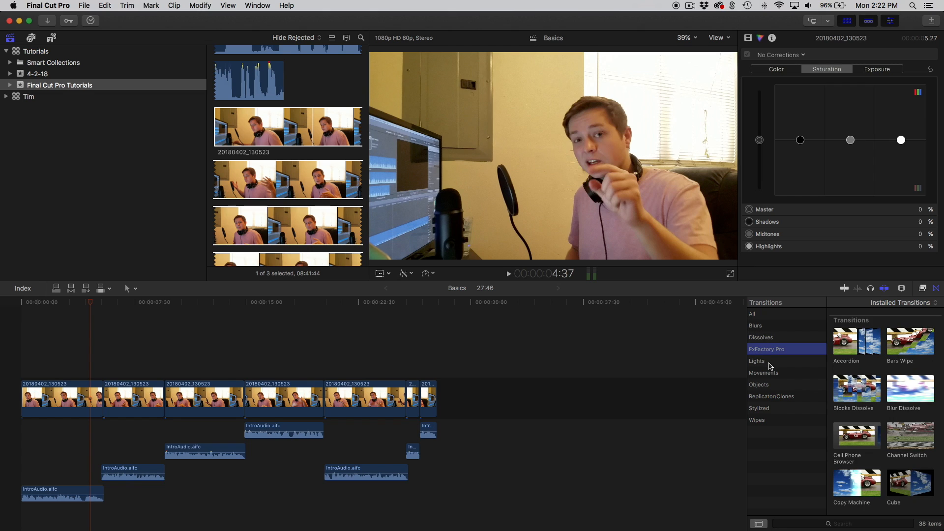
click(768, 361)
click(775, 326)
click(817, 311)
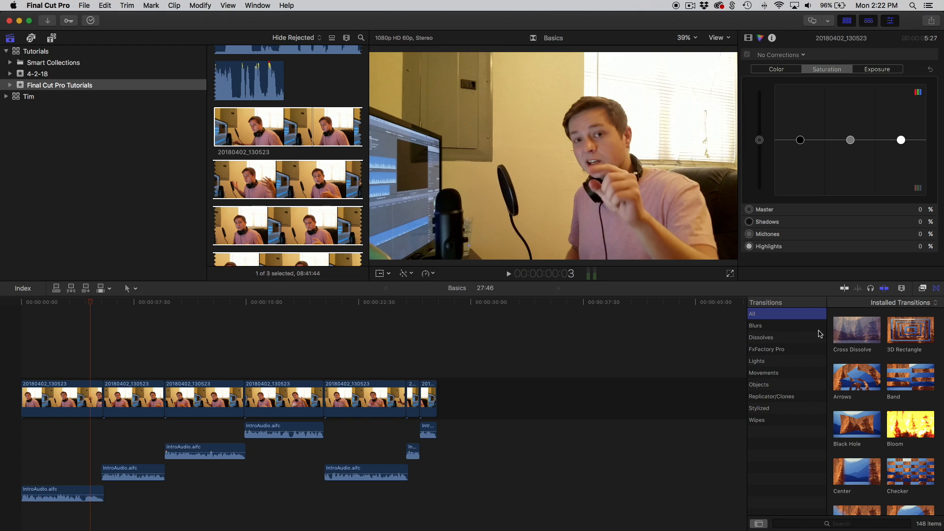
Try a Cross Dissolve on the cut between the first and second clips and play it back
drag(856, 330, 102, 398)
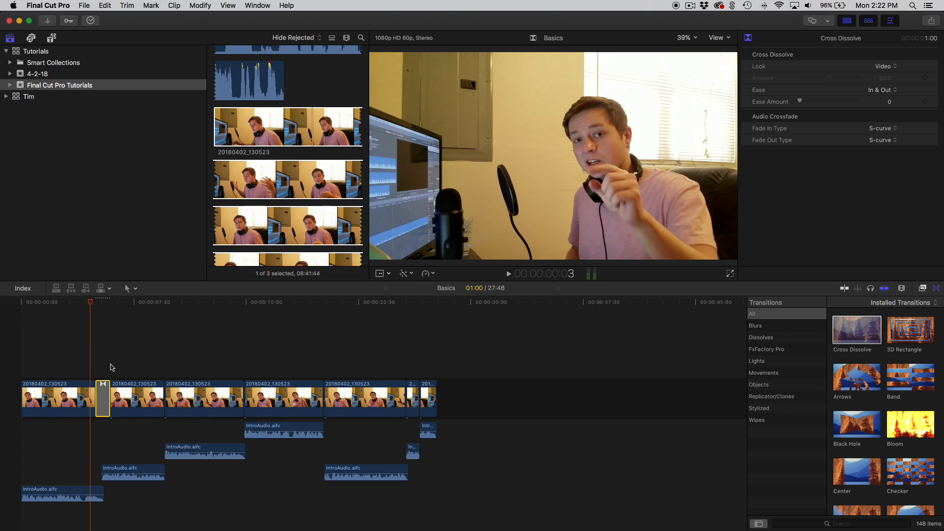
click(96, 368)
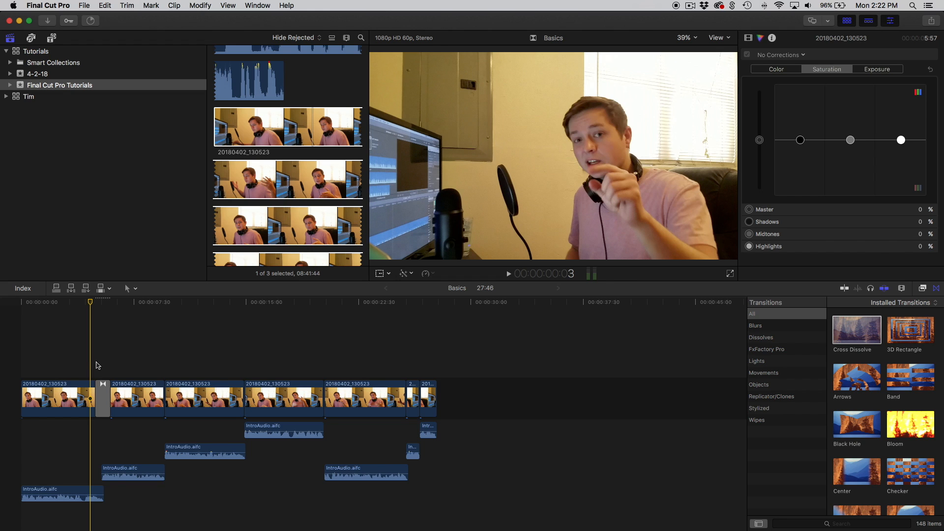
click(96, 364)
drag(82, 346, 71, 386)
drag(122, 352, 117, 388)
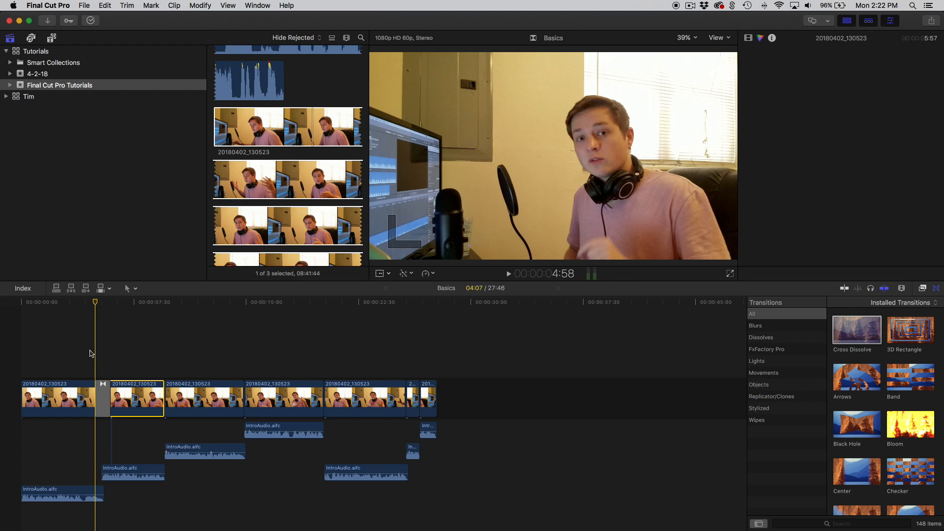
click(90, 353)
key(space)
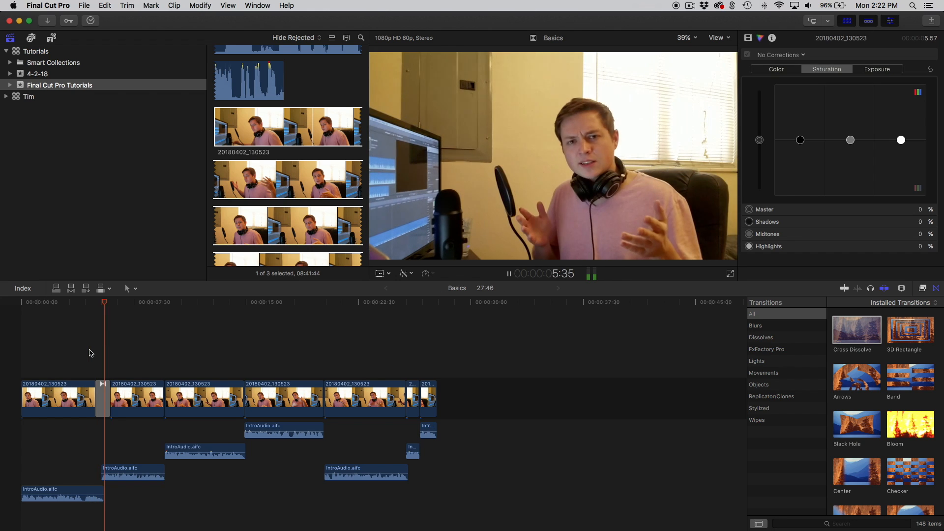
key(space)
Try a Cross Dissolve at the start of the first clip and play the opening
drag(831, 331, 28, 391)
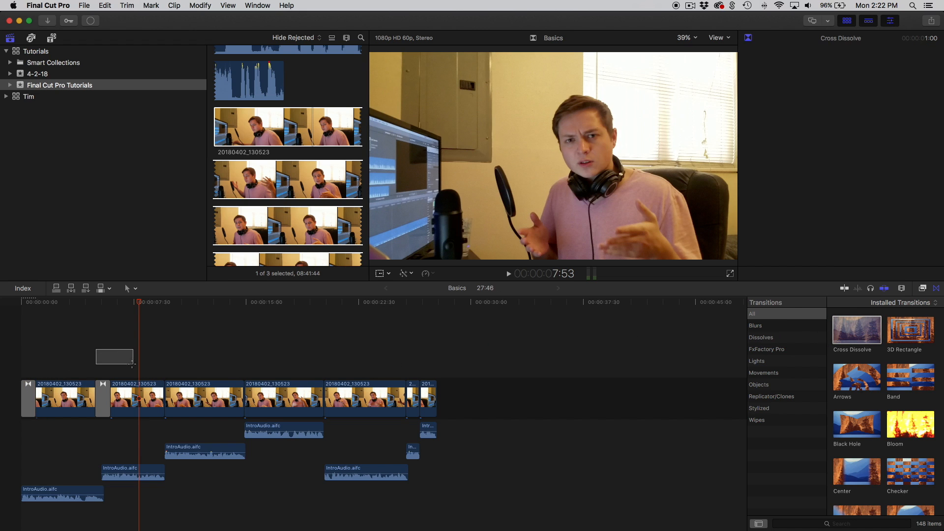
click(22, 347)
key(space)
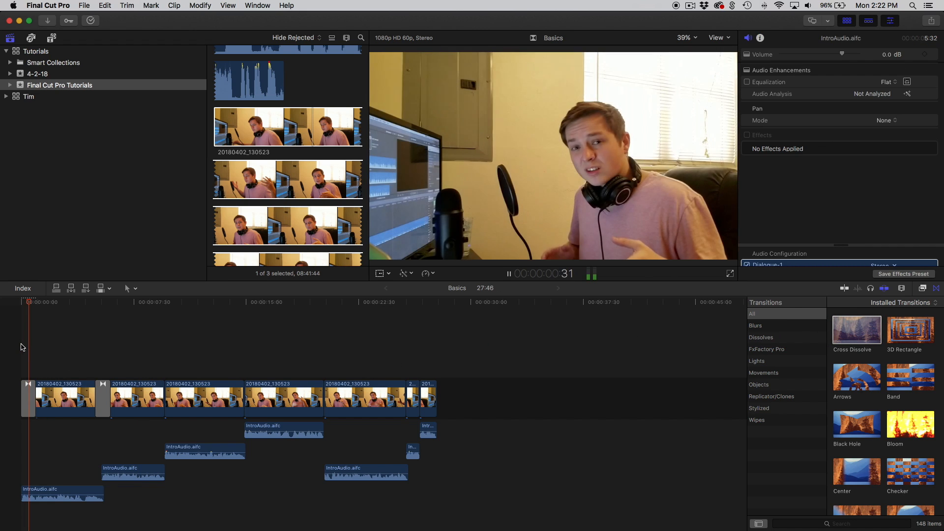
key(space)
Try a Cross Dissolve at the end of the last clip, and remove all the Cross Dissolve transitions
drag(878, 321, 436, 410)
key(slash)
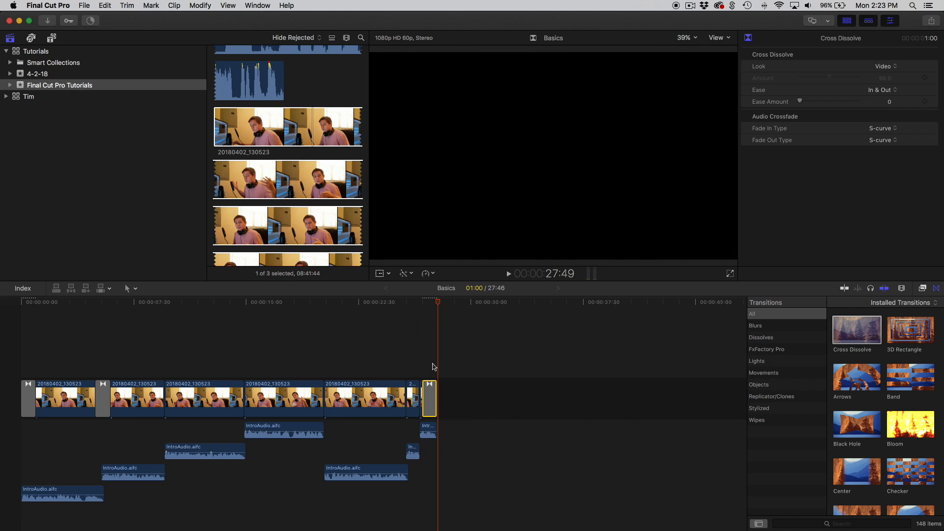
key(Delete)
key(Delete)
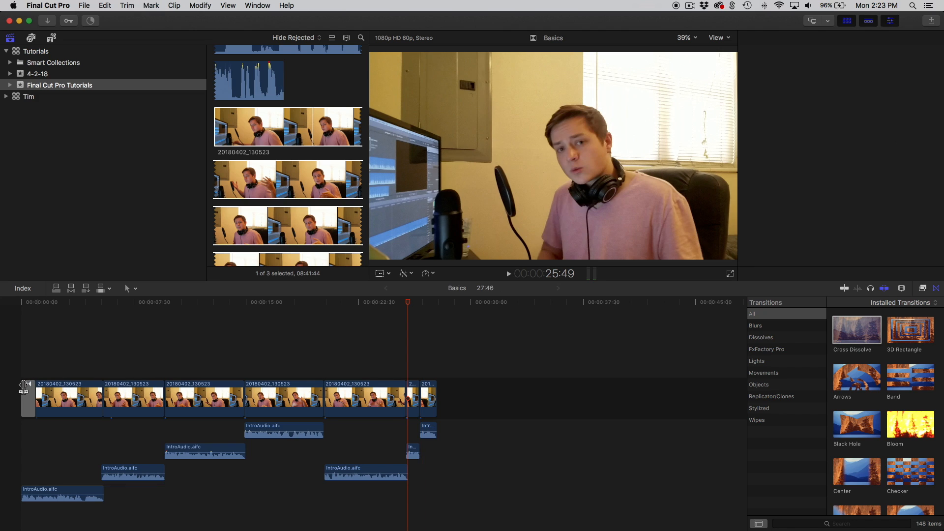
Try the Directional blur transition on the cut between the first two clips, play it, and undo it
click(789, 327)
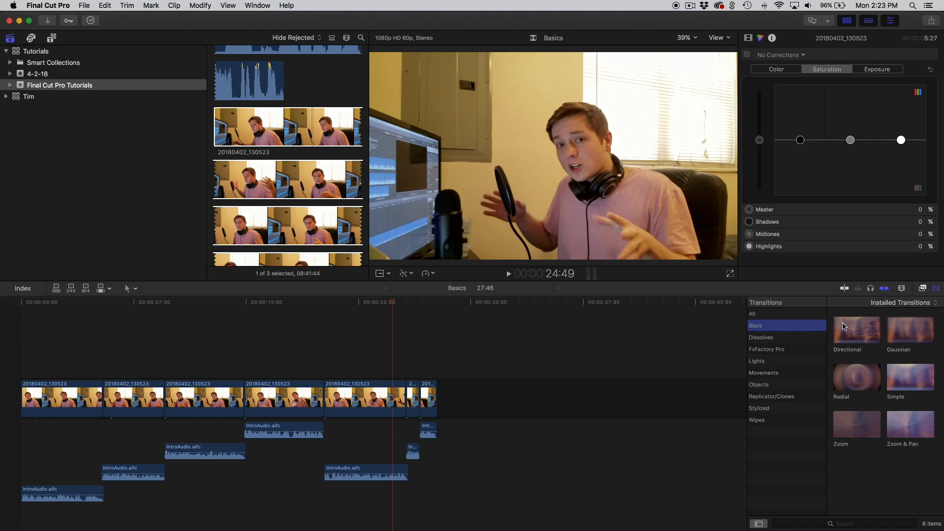
drag(844, 326, 102, 396)
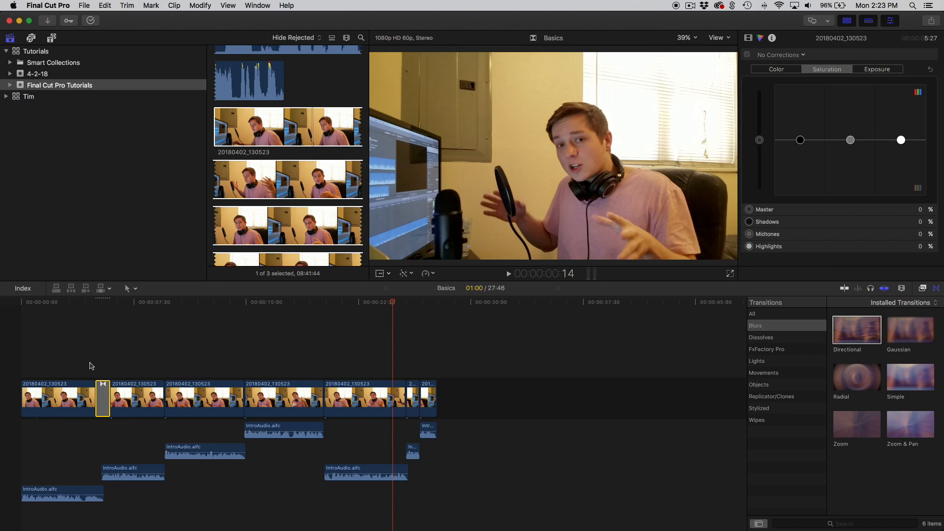
click(91, 365)
key(space)
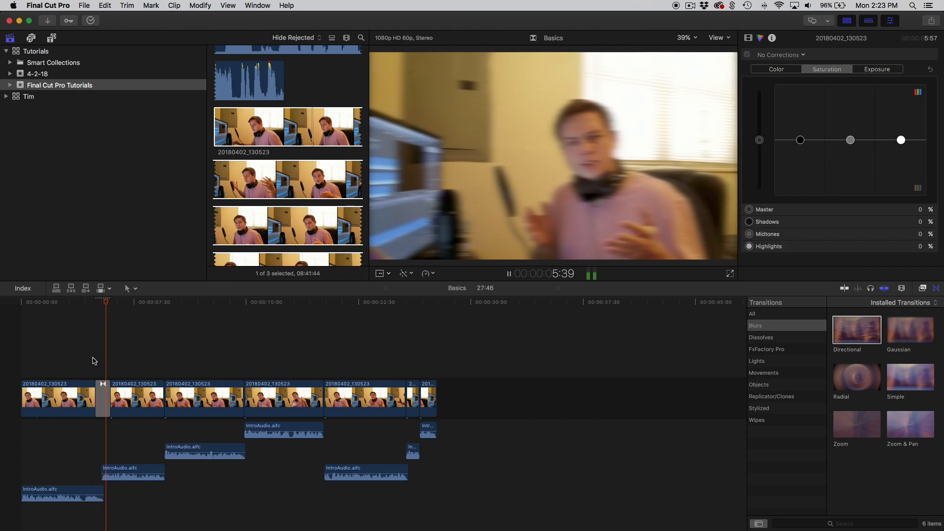
key(super+z)
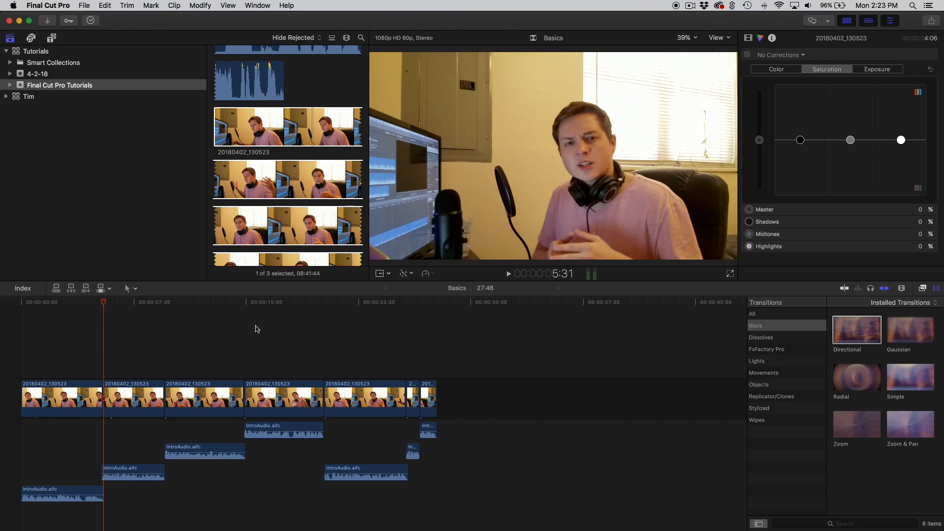
Browse the installed effects, listing all audio effects and all video effects
click(924, 289)
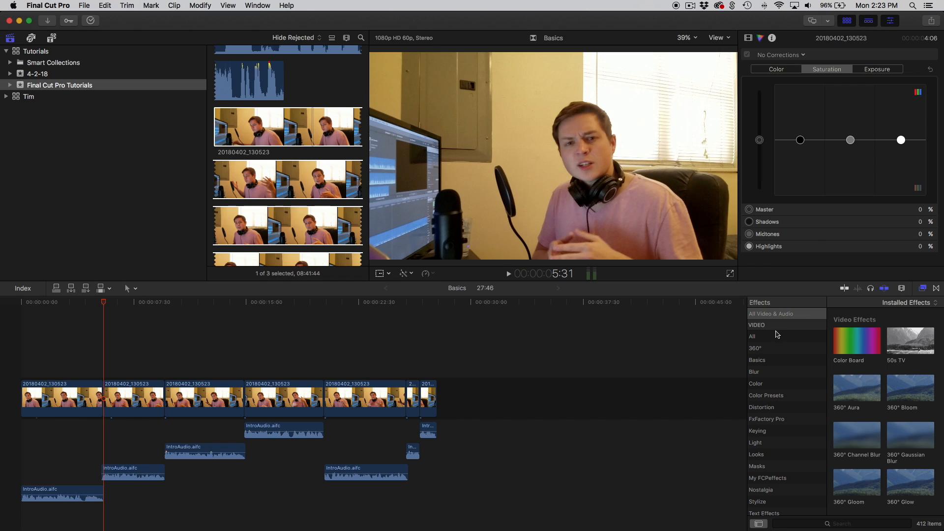
scroll(767, 329, down, 8)
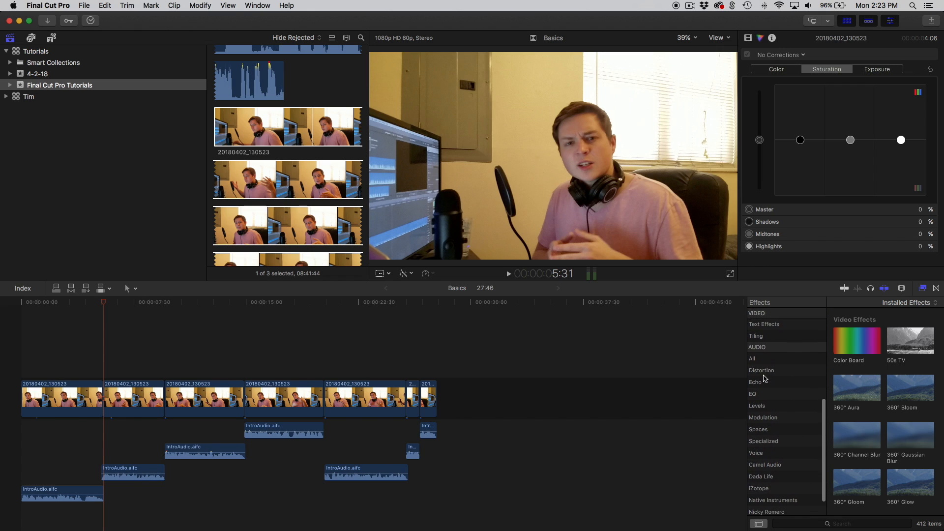
click(768, 359)
scroll(768, 359, up, 8)
click(767, 338)
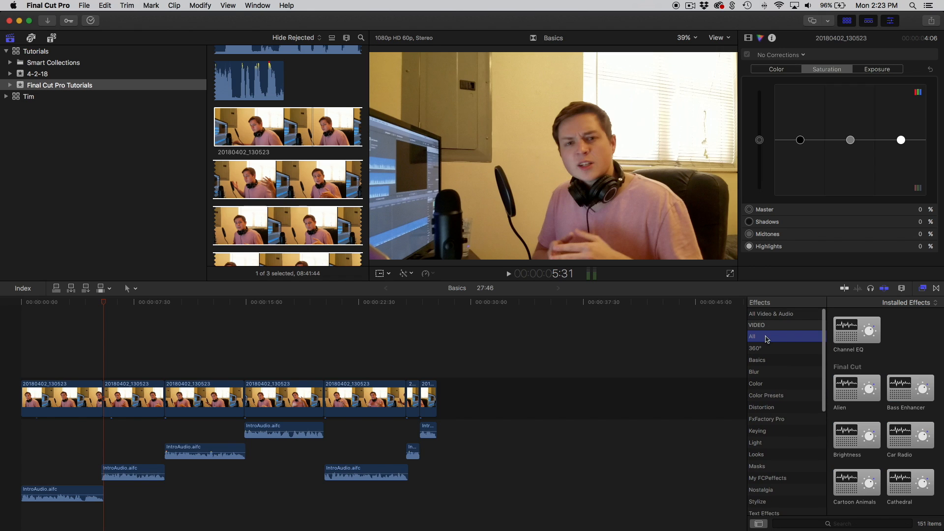
Apply the Glow effect from the Light category to the first video clip and select that clip
click(69, 350)
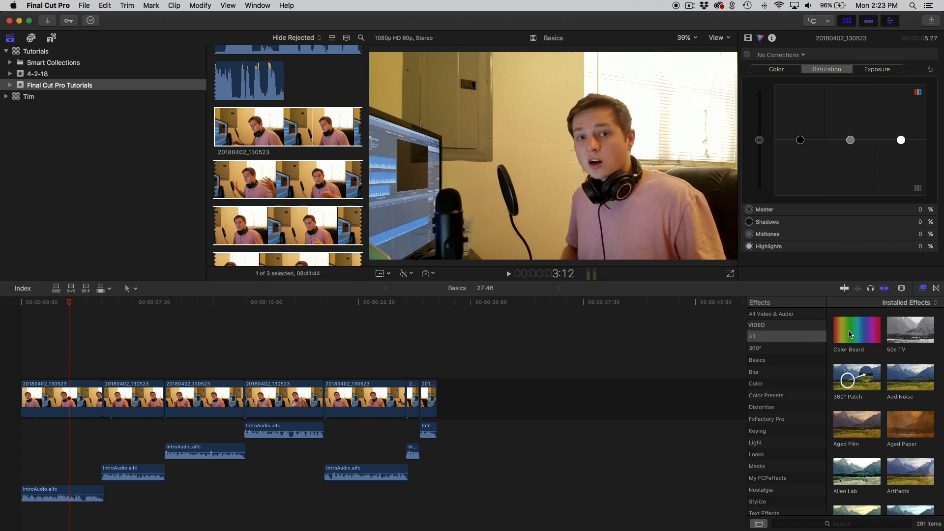
scroll(879, 394, down, 2)
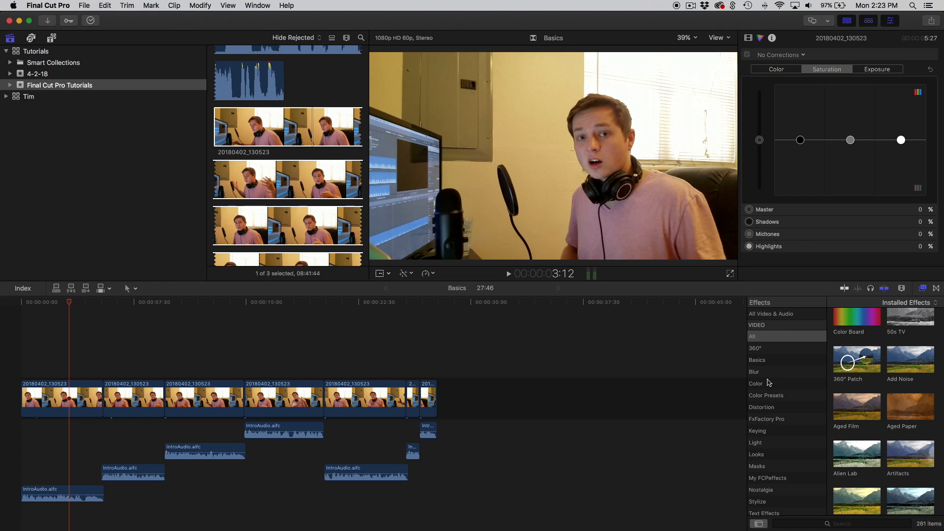
scroll(775, 376, down, 4)
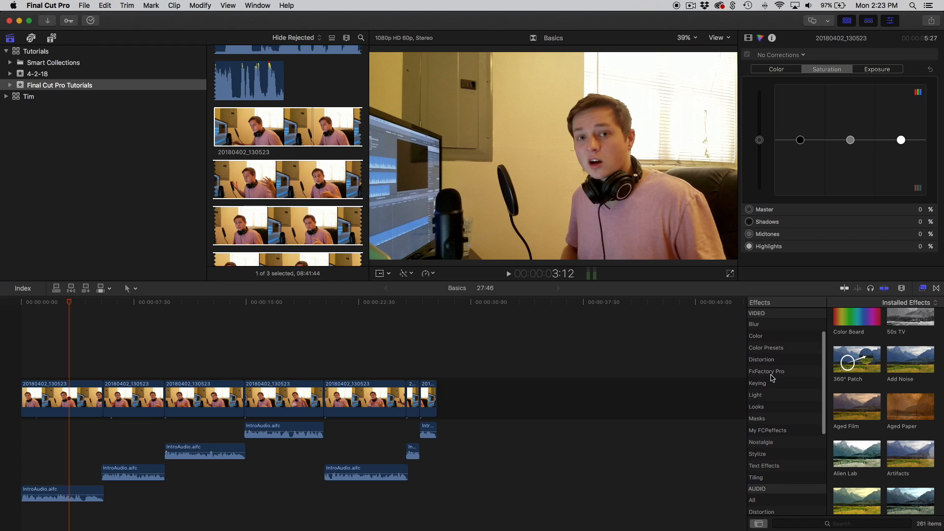
click(778, 395)
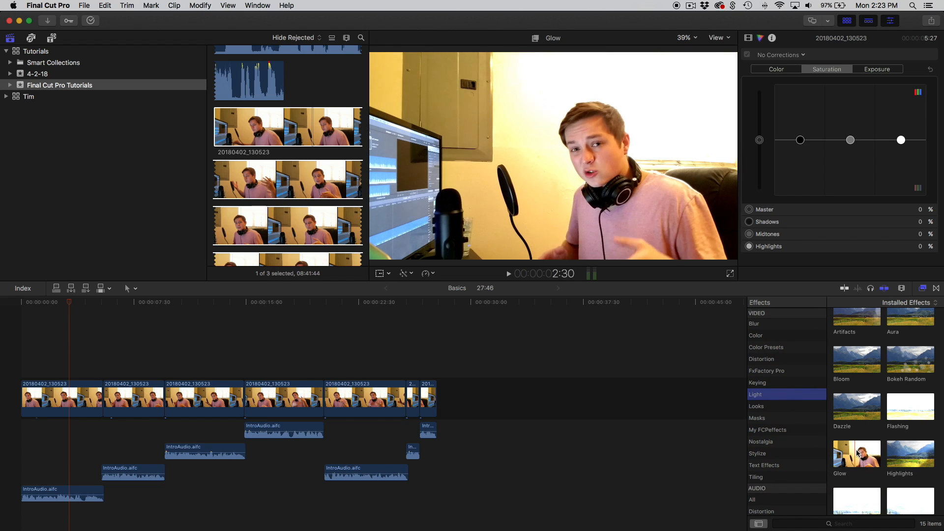
drag(857, 453, 78, 367)
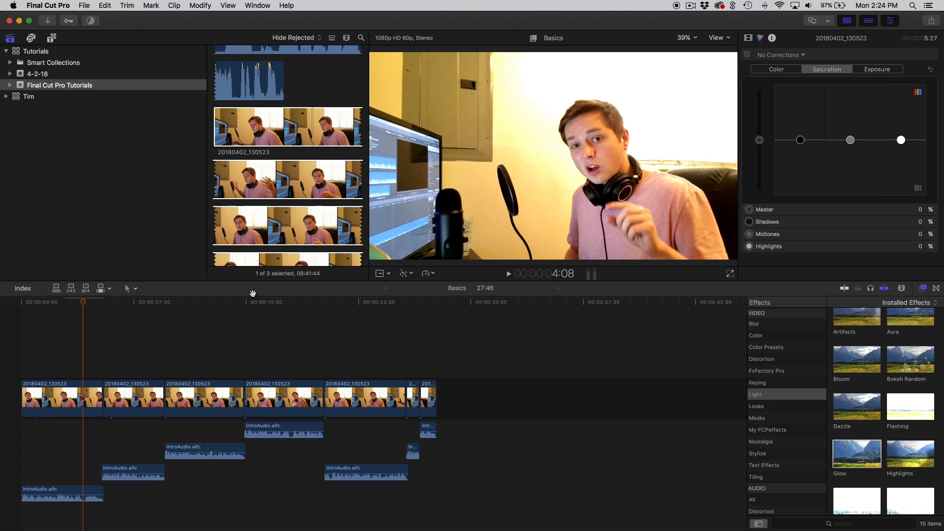
click(73, 392)
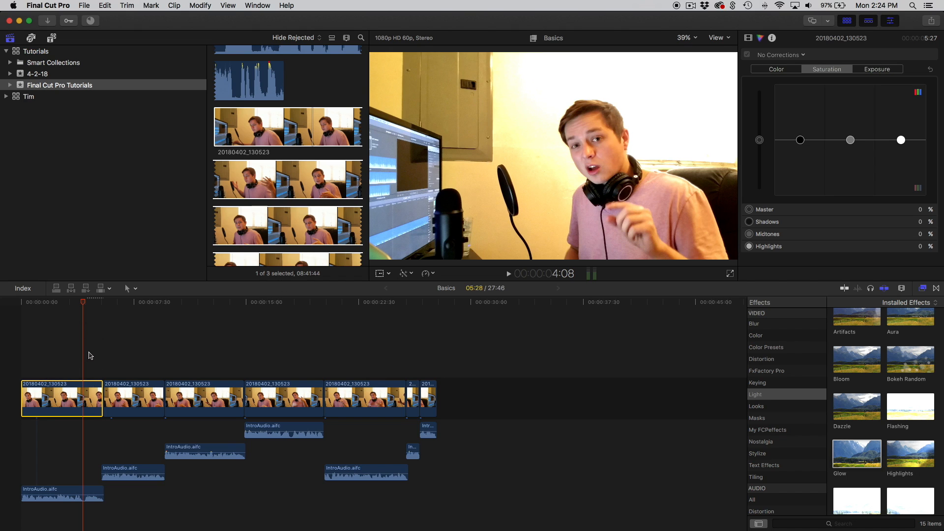
Reduce the first clip's Glow amount to 0 and delete the Glow effect
click(748, 38)
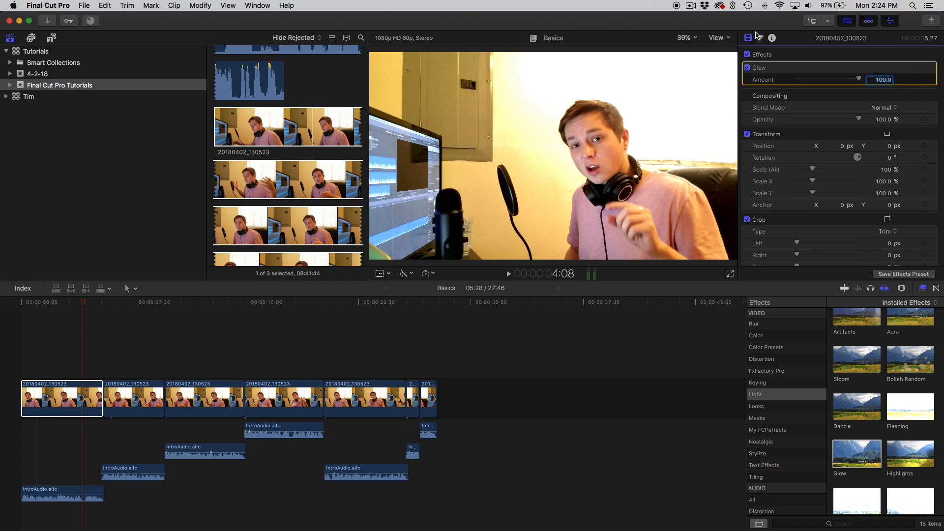
drag(859, 79, 786, 80)
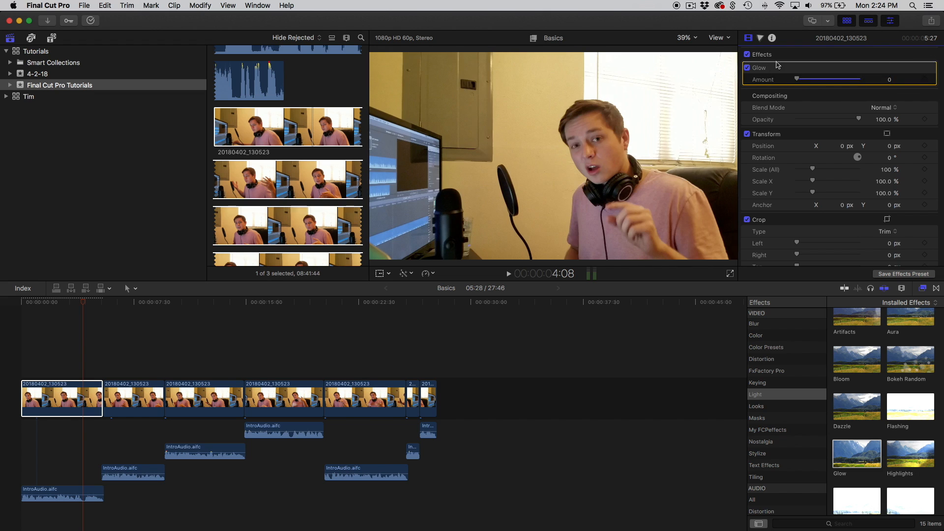
key(Delete)
Browse the EQ, Levels, Spaces and Voice audio effects, and apply Voice Over Enhancement to the first IntroAudio.aifc clip
scroll(803, 385, down, 5)
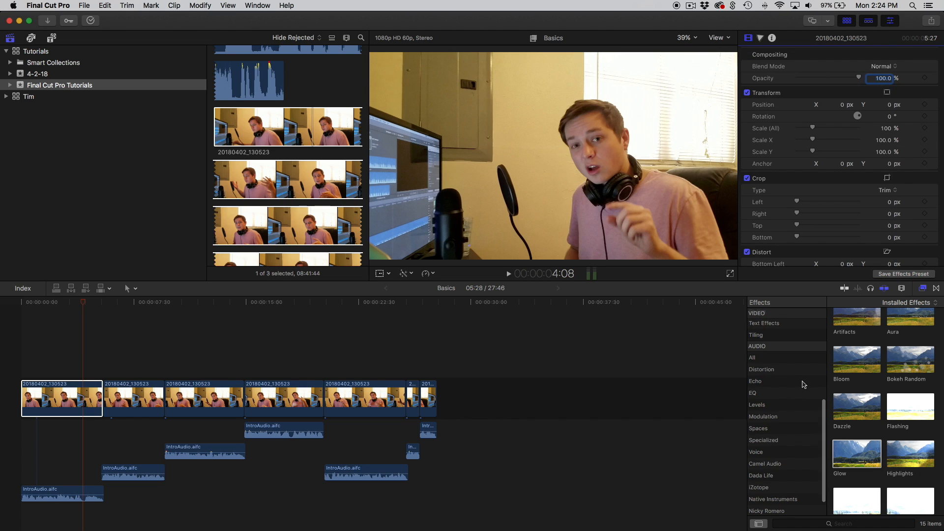
scroll(783, 376, down, 3)
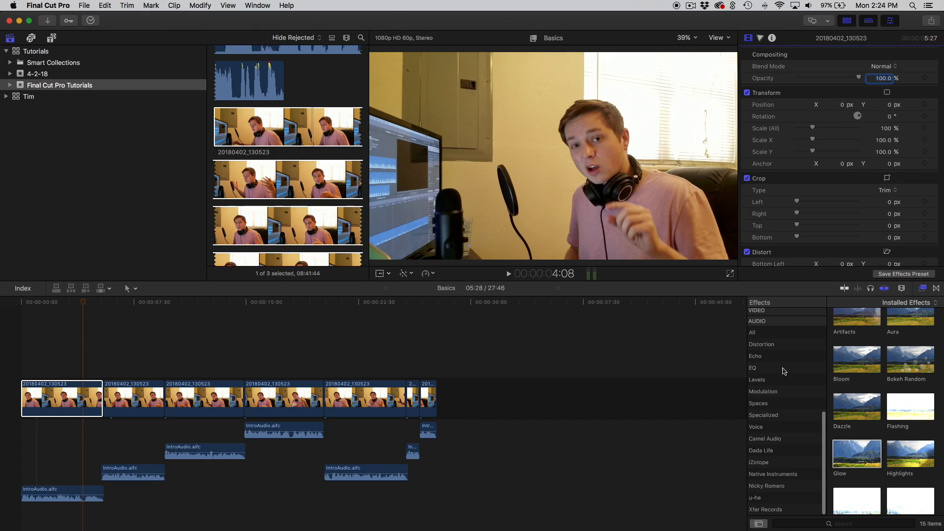
click(784, 368)
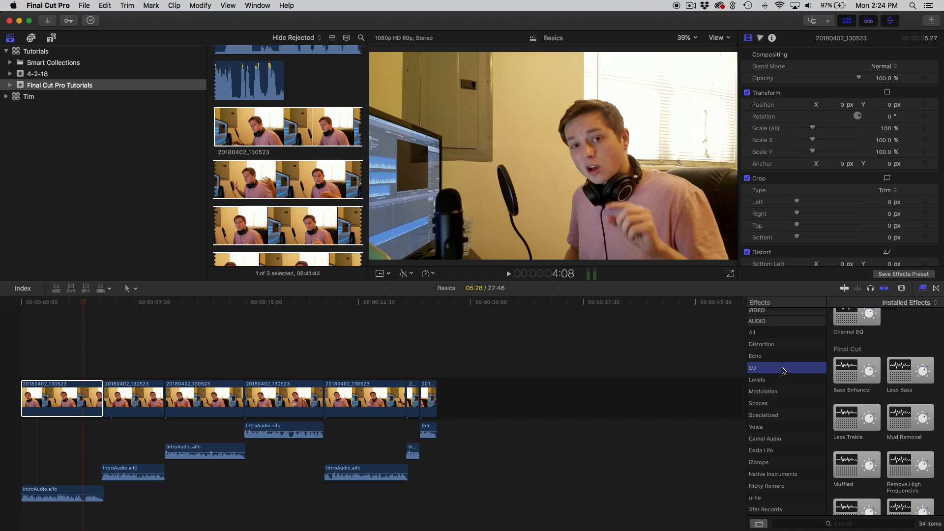
click(779, 380)
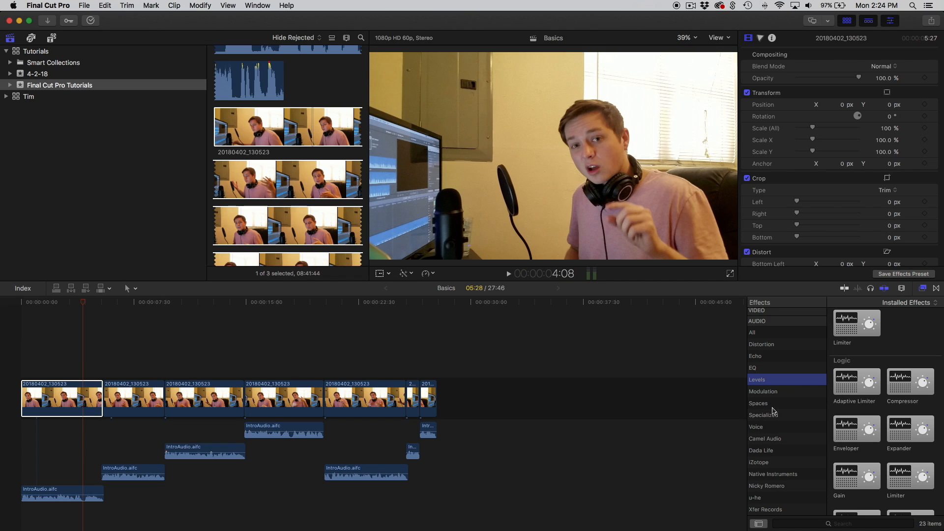
click(773, 405)
click(782, 428)
scroll(885, 423, down, 5)
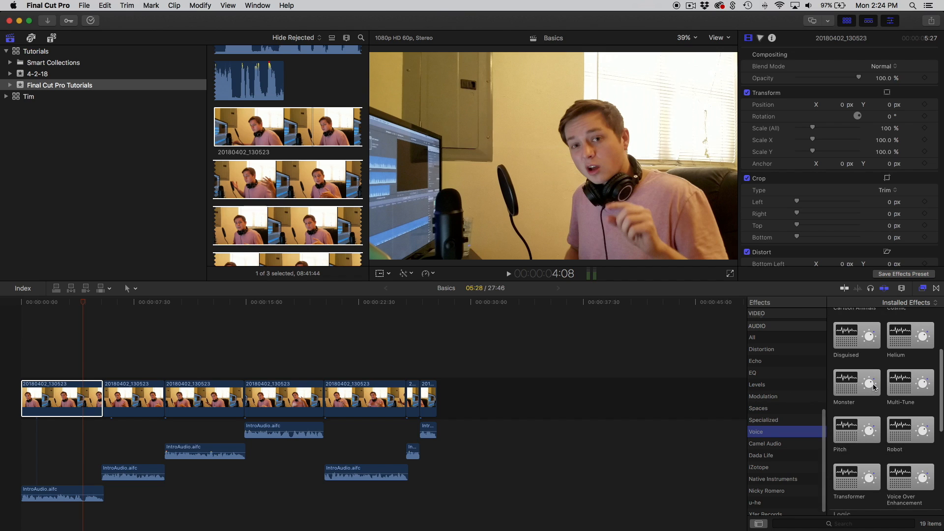
drag(902, 442, 49, 492)
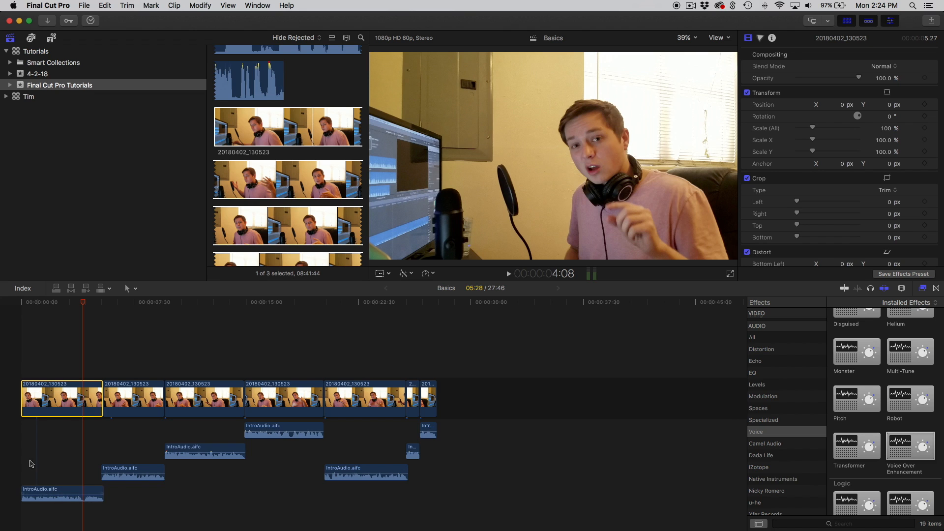
Play the first IntroAudio.aifc clip with Voice Over Enhancement switched on and off to compare the sound
click(26, 460)
click(53, 493)
key(space)
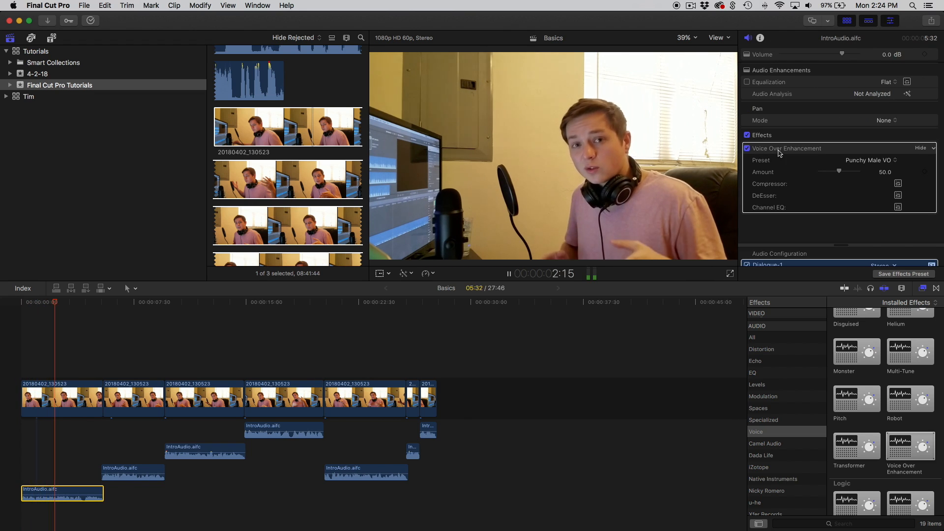
click(22, 369)
click(50, 491)
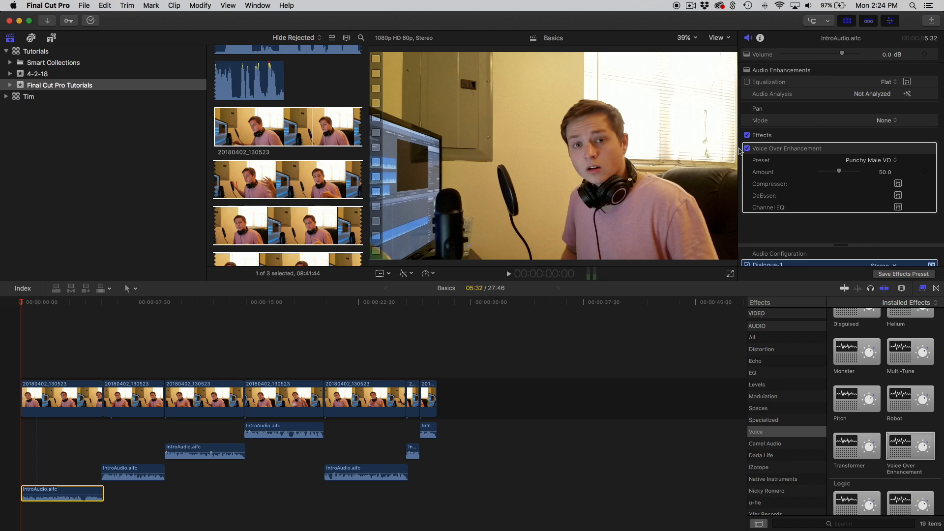
click(746, 149)
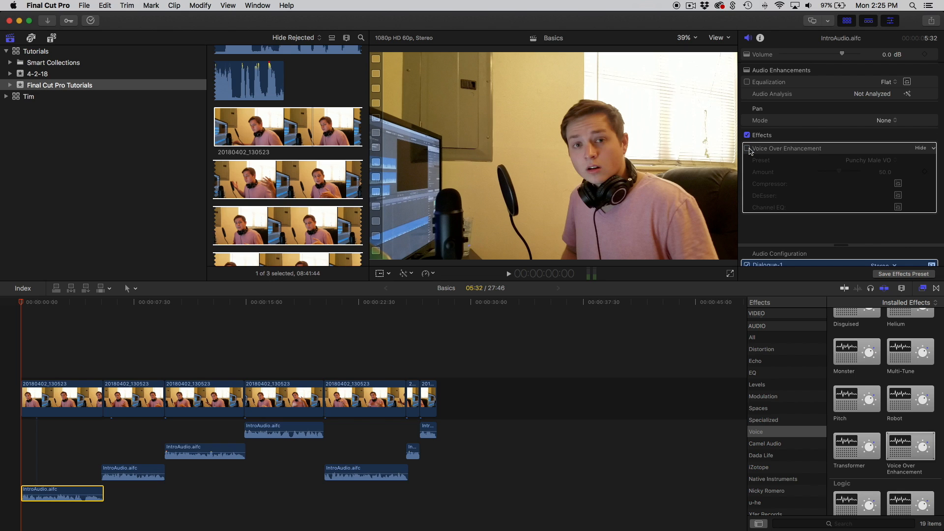
key(space)
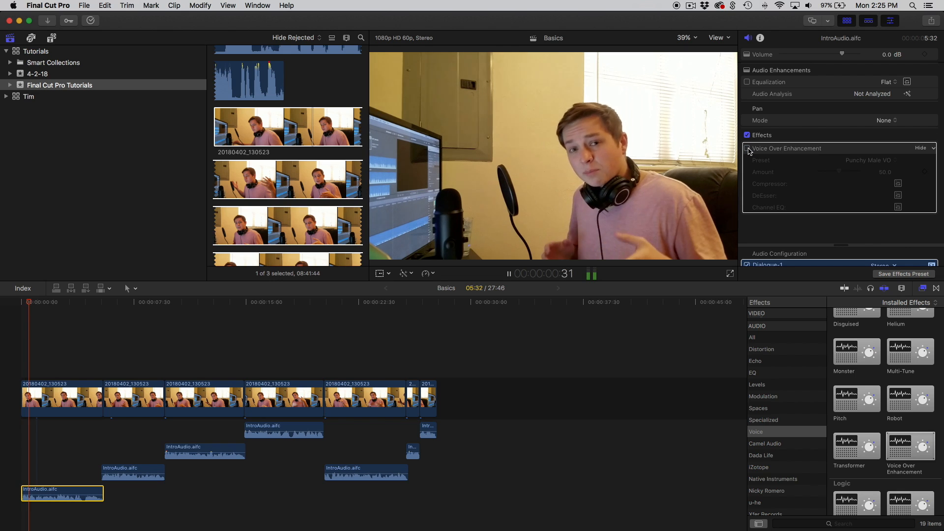
click(747, 149)
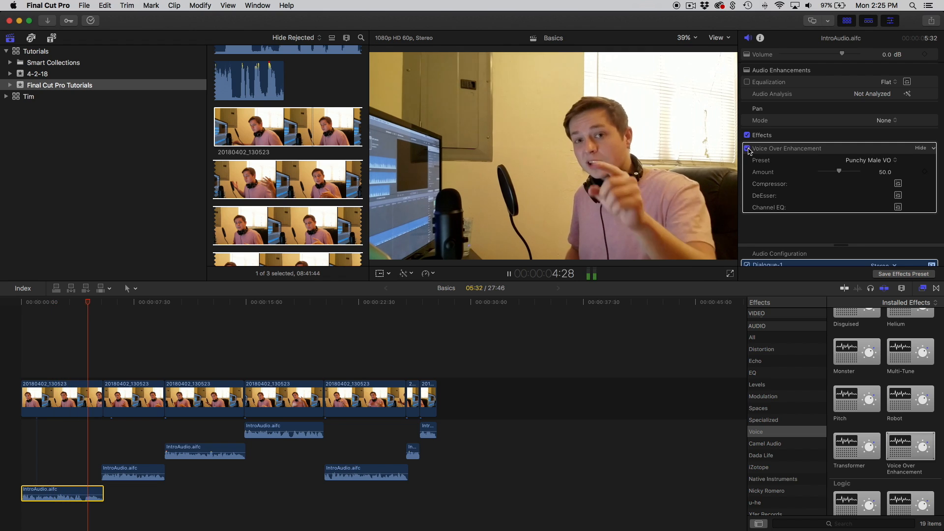
click(748, 149)
key(space)
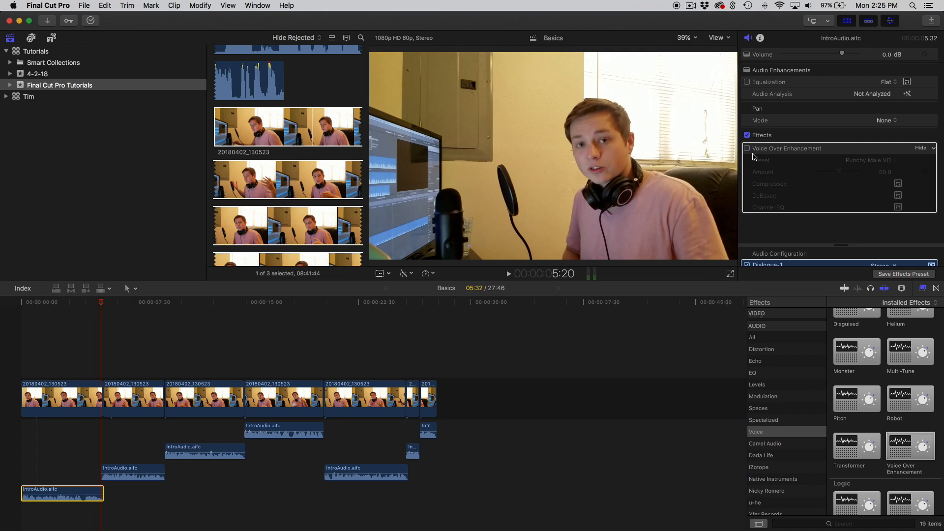
Delete the Voice Over Enhancement effect from the first IntroAudio.aifc clip
click(797, 150)
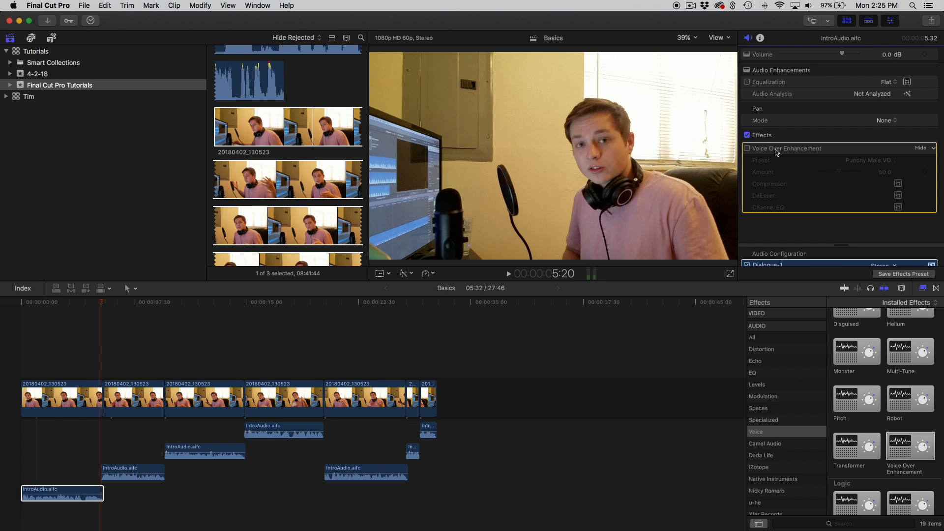
key(Delete)
scroll(775, 386, up, 10)
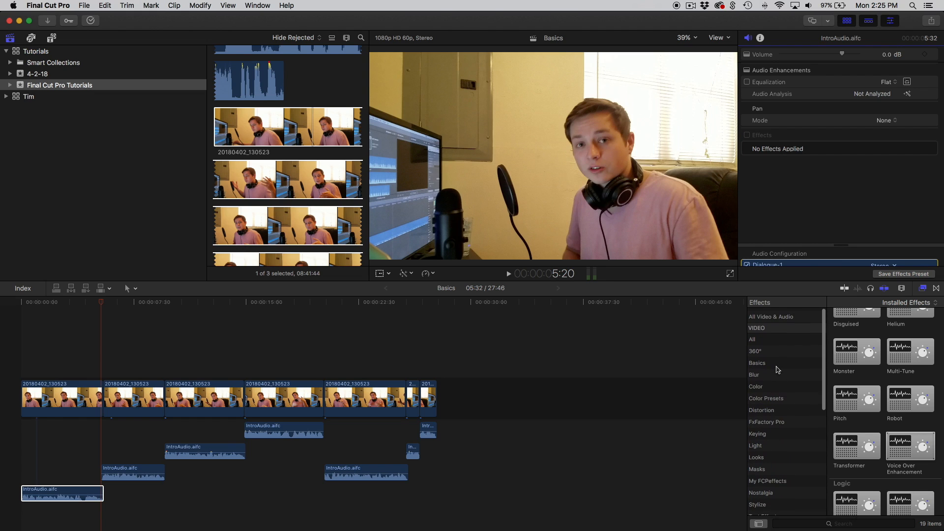
click(74, 353)
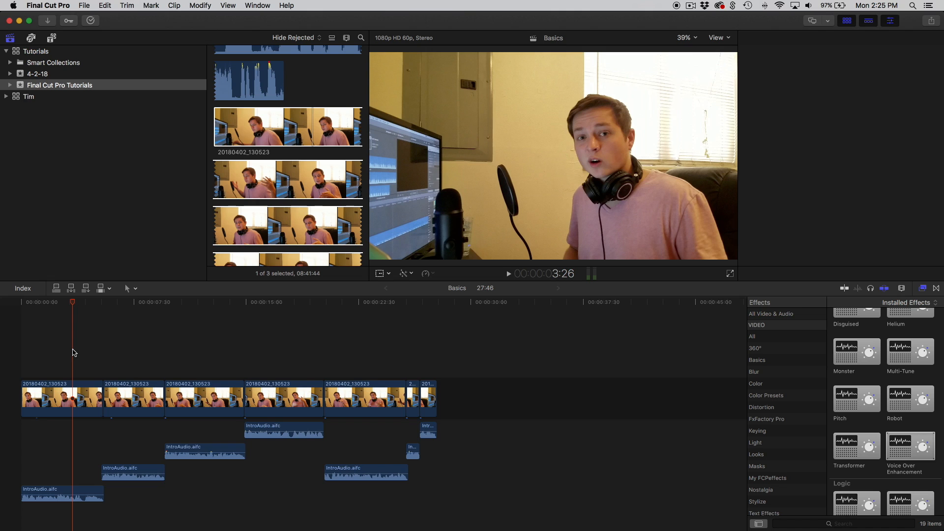
click(59, 350)
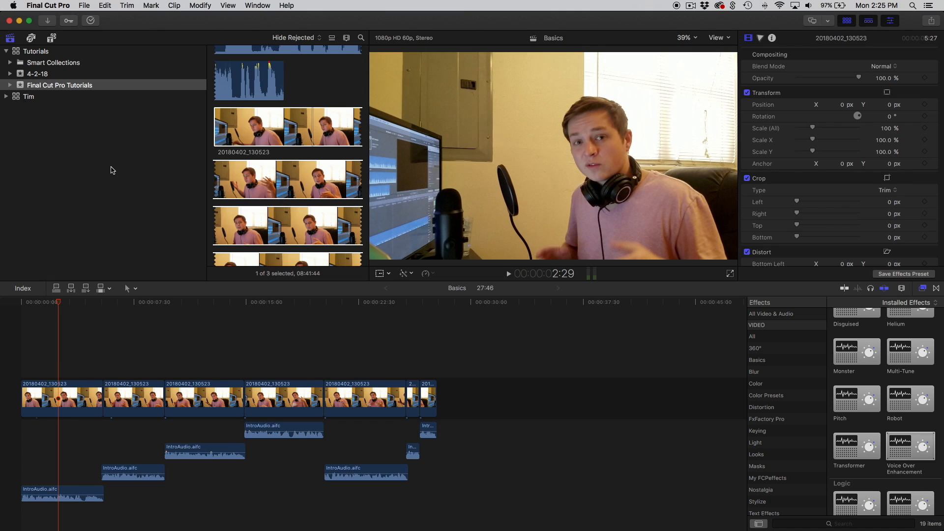
Browse the Photos and iPhoto media, the installed titles and the installed generators
click(31, 37)
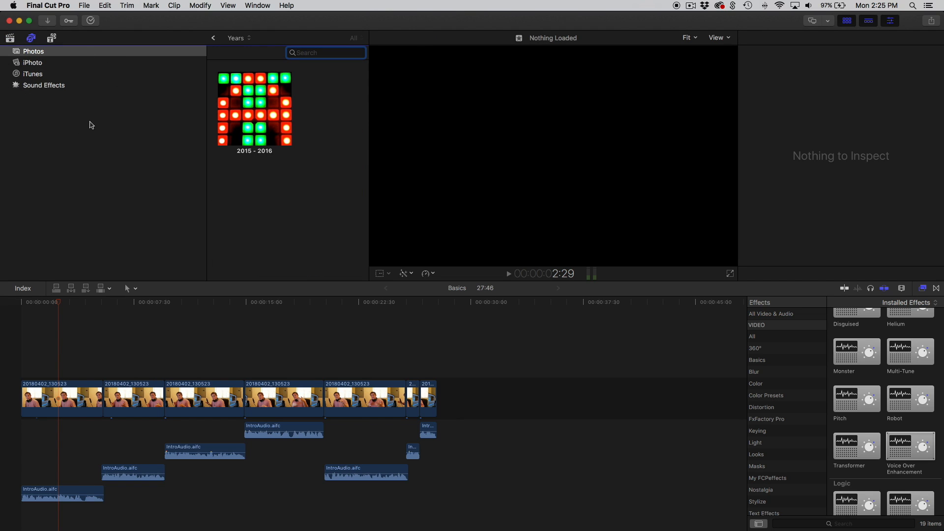
click(38, 64)
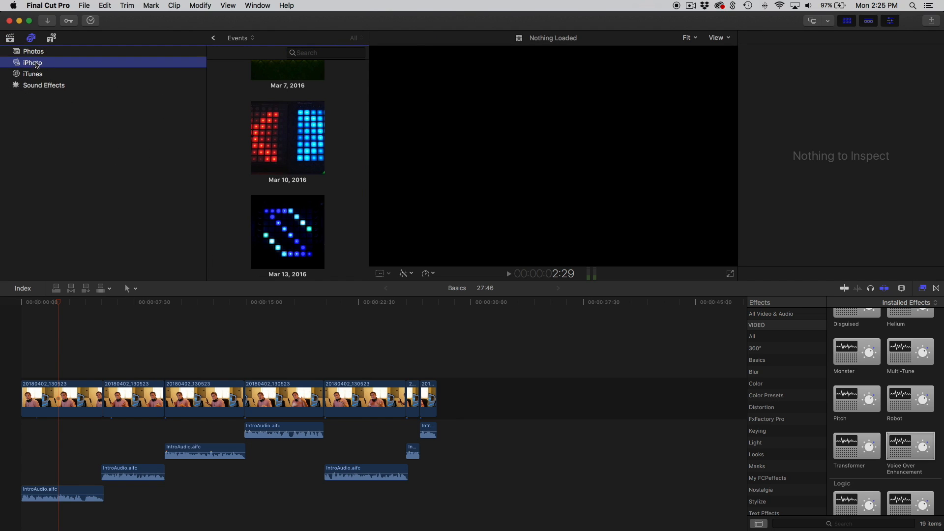
click(52, 37)
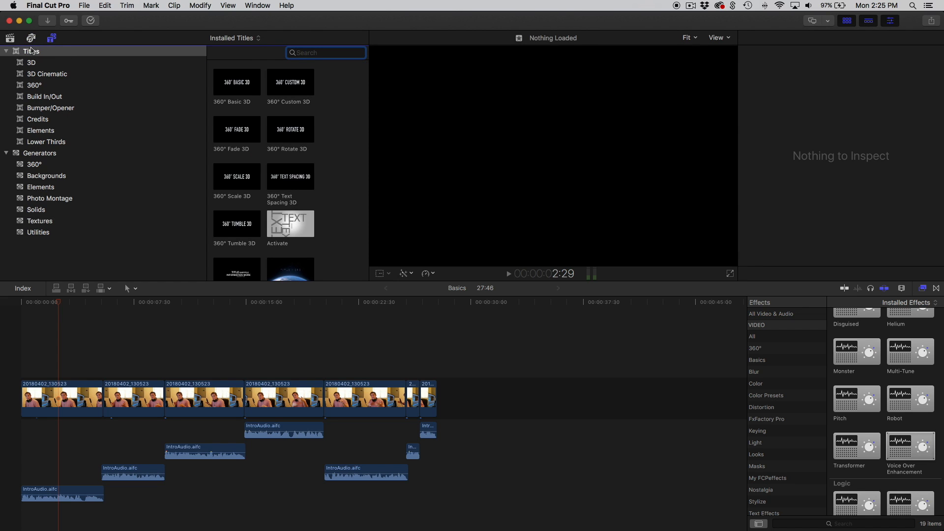
click(45, 155)
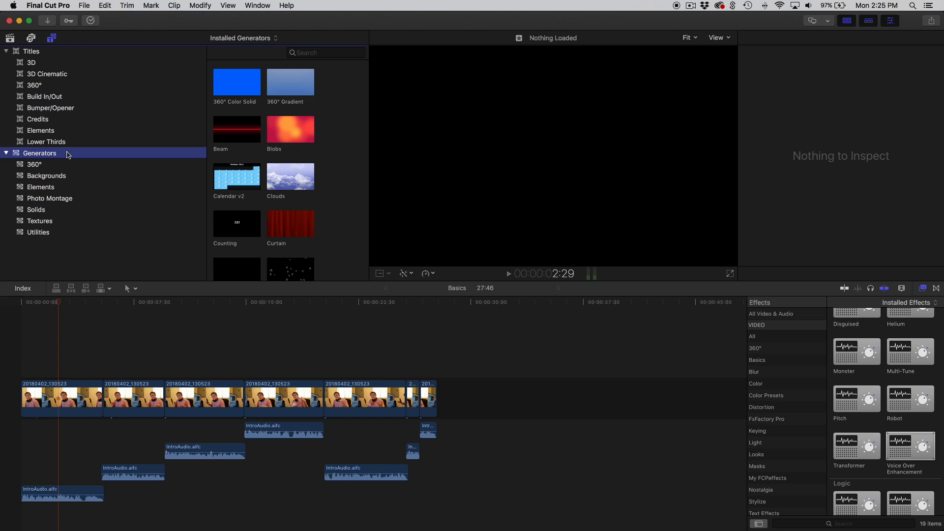
scroll(234, 134, down, 5)
scroll(233, 133, up, 2)
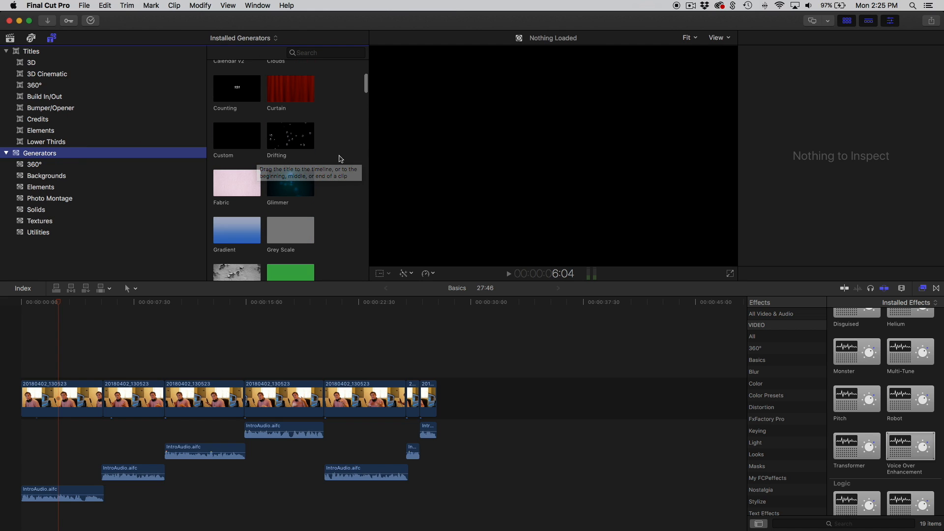
Add the Glimmer generator above the first video clip at the start of the timeline and preview it
click(341, 159)
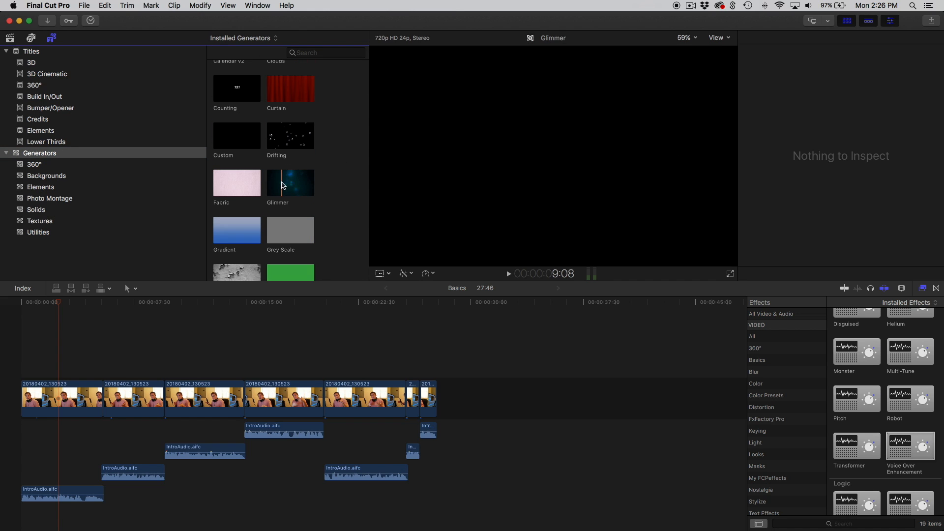
drag(290, 190, 49, 346)
key(space)
key(space)
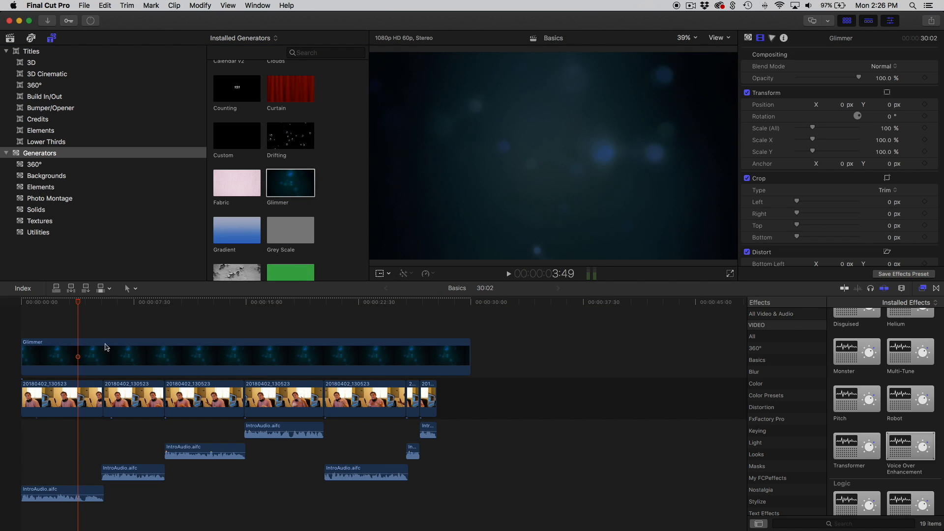
Try scaling the Glimmer clip down and undo the scale change
click(58, 322)
click(81, 356)
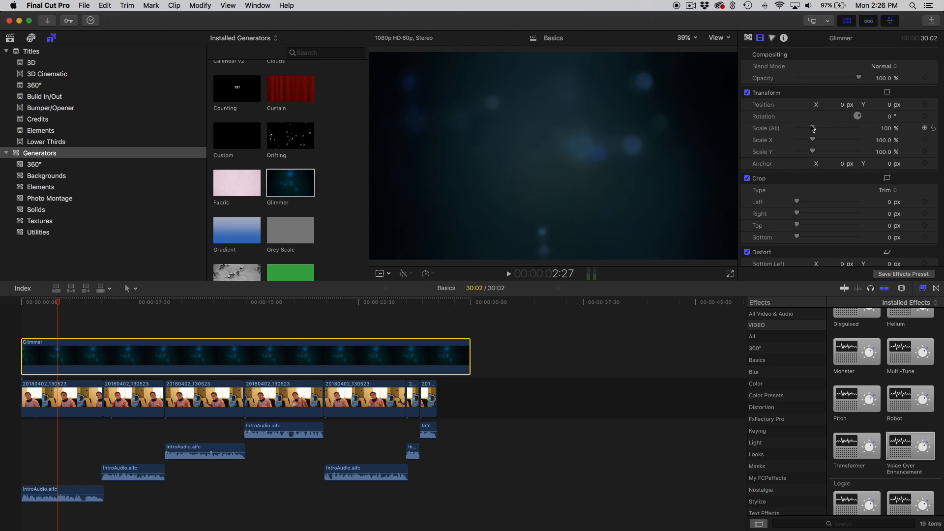
drag(812, 128, 806, 129)
key(super+z)
Set Glimmer's Particles to about 36.31, Speed 188.77, Scale 92.3 and Saturation 2.08, and remove the clip from the timeline after previewing it
click(751, 39)
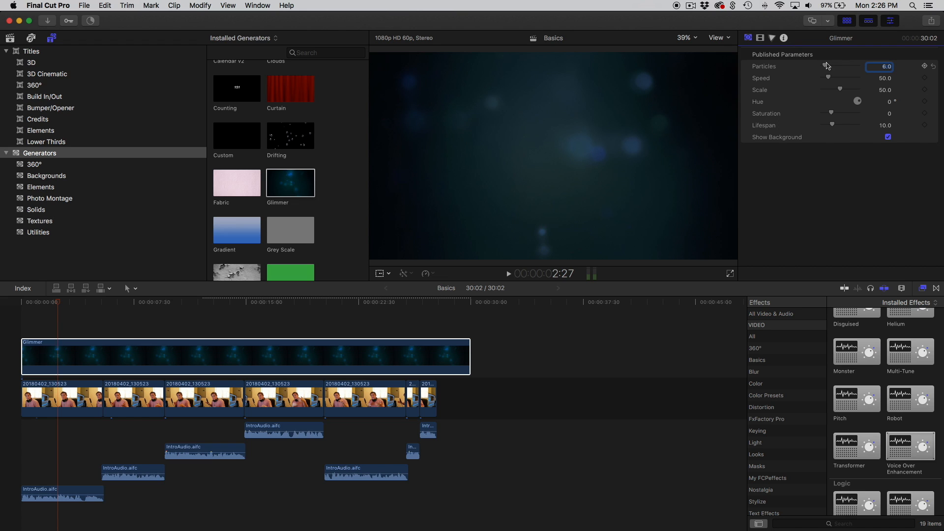
mouse_move(830, 69)
mouse_down()
mouse_move(857, 67)
mouse_move(845, 79)
mouse_up()
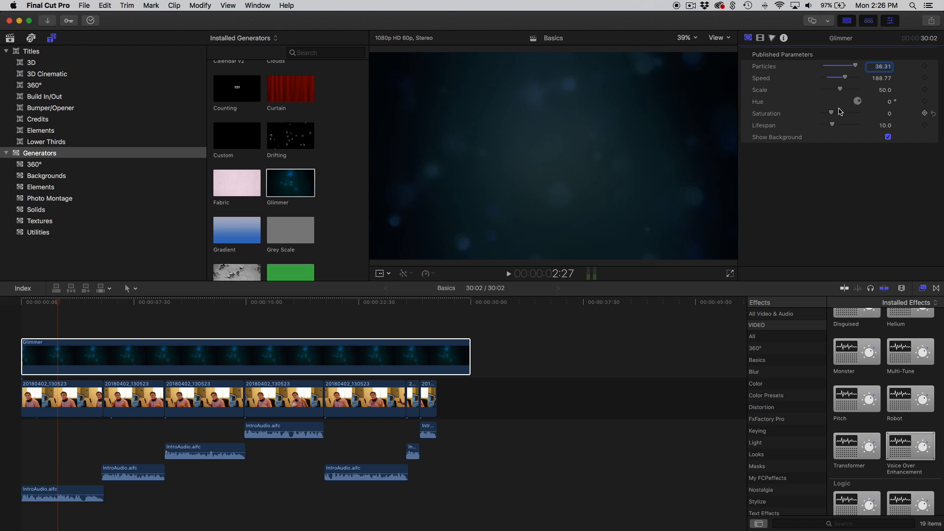
drag(832, 112, 851, 113)
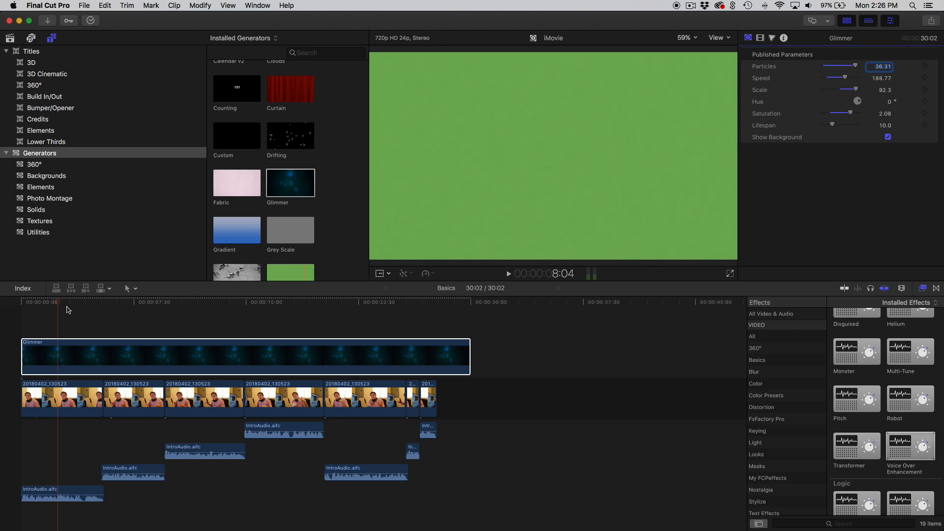
click(70, 320)
key(space)
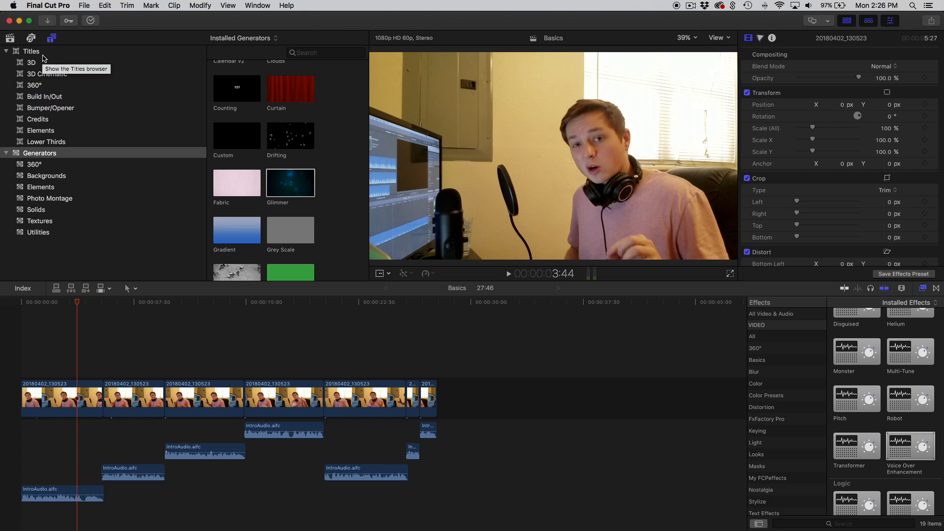
Browse the installed titles, including the 3D, 3D Cinematic and Build In/Out categories
click(33, 52)
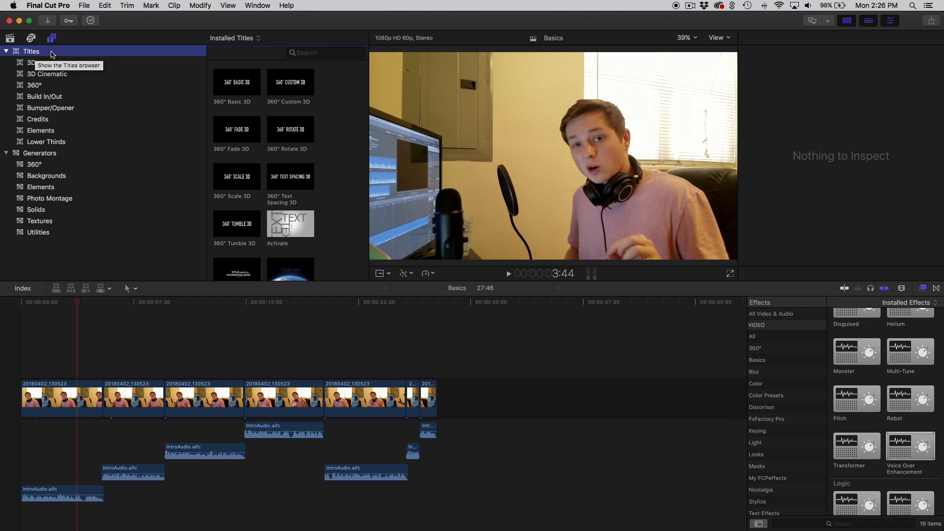
scroll(288, 74, down, 5)
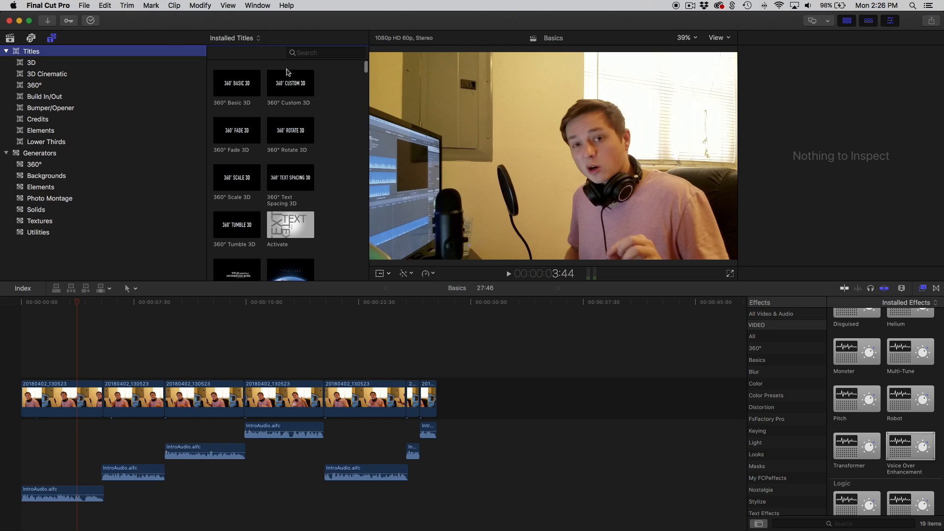
click(42, 64)
click(55, 75)
click(68, 97)
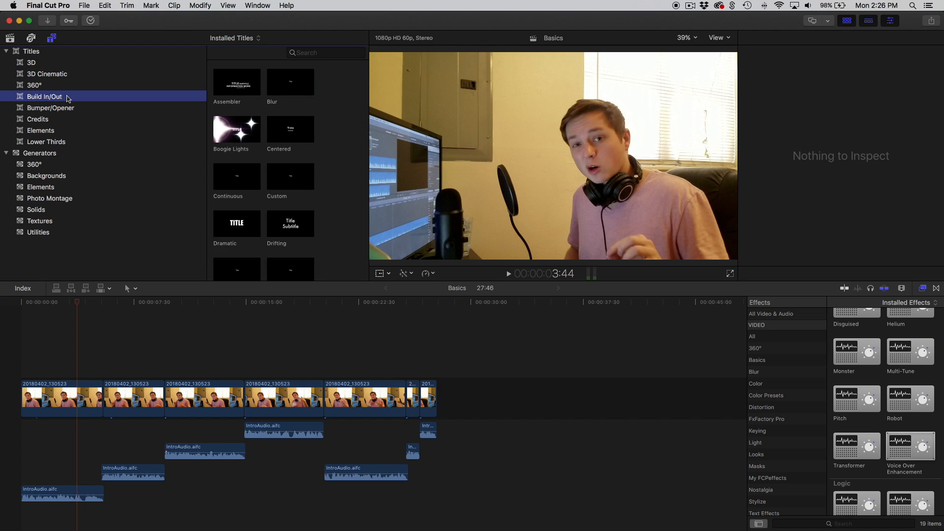
click(58, 77)
click(42, 65)
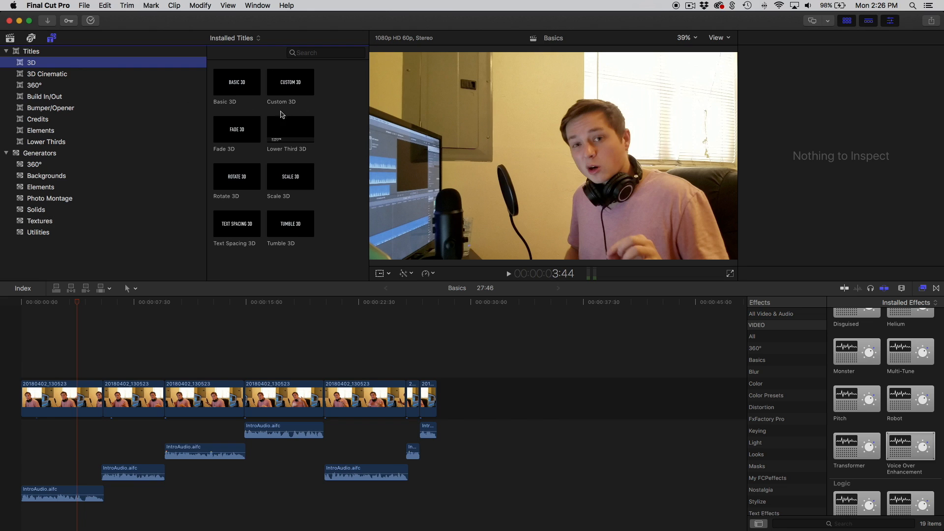
Add the Custom 3D title above the start of the first video clip and extend it to that clip's end, about 5:25 long
drag(295, 85, 25, 352)
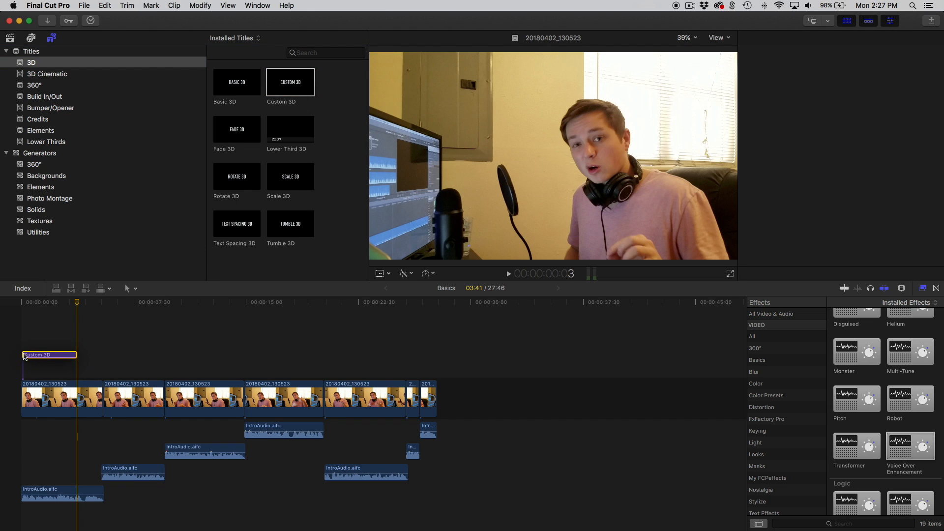
click(33, 340)
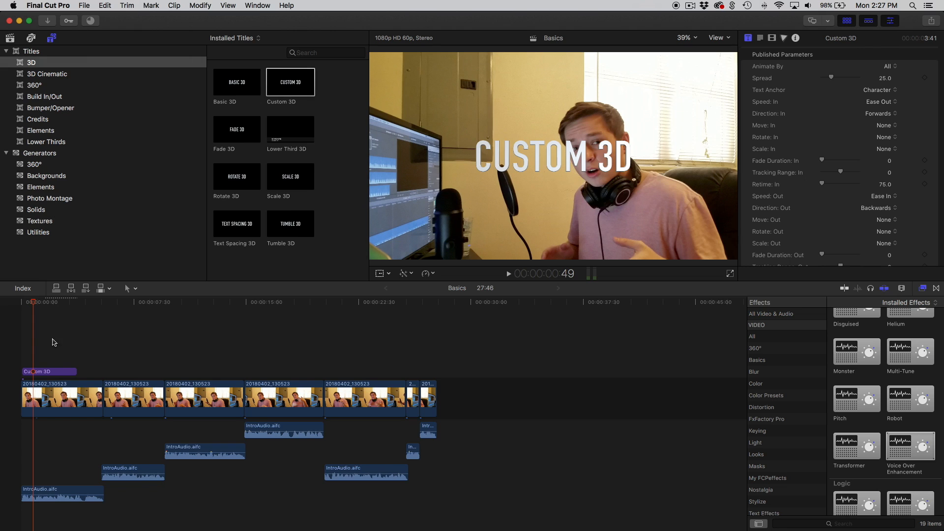
click(62, 398)
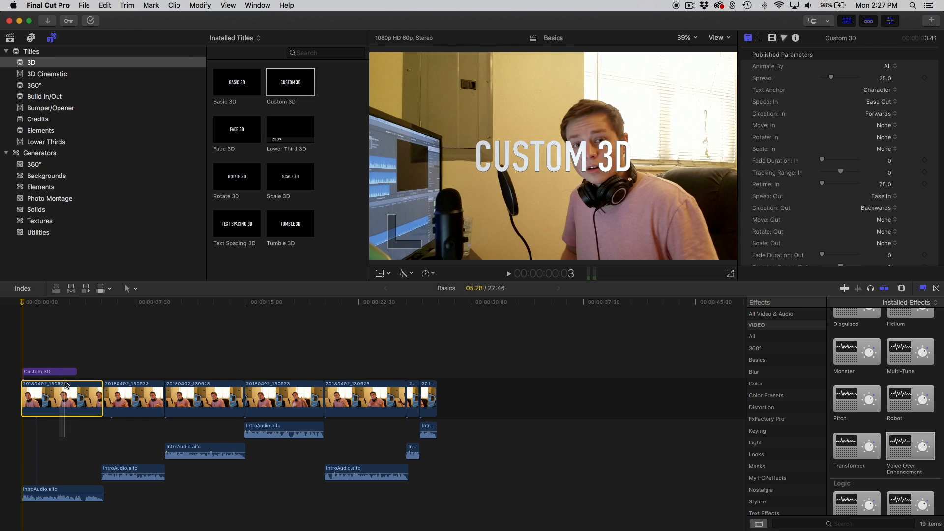
drag(77, 371, 104, 371)
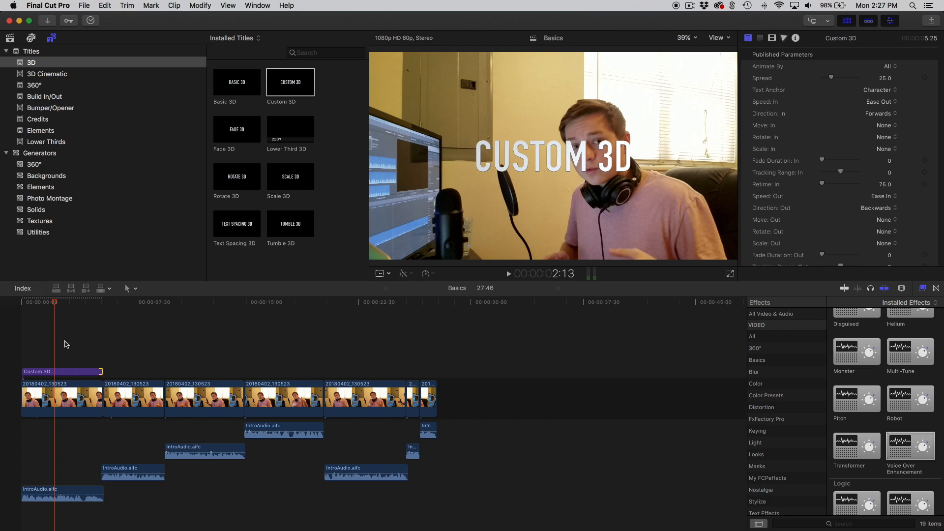
click(65, 344)
Change the Custom 3D title's text to "How to Make a Video"
click(63, 373)
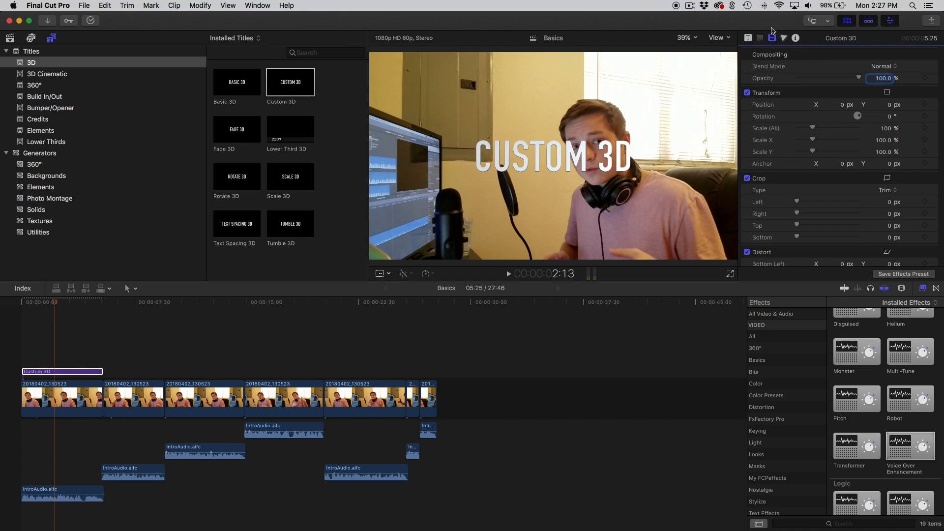
click(760, 39)
click(797, 88)
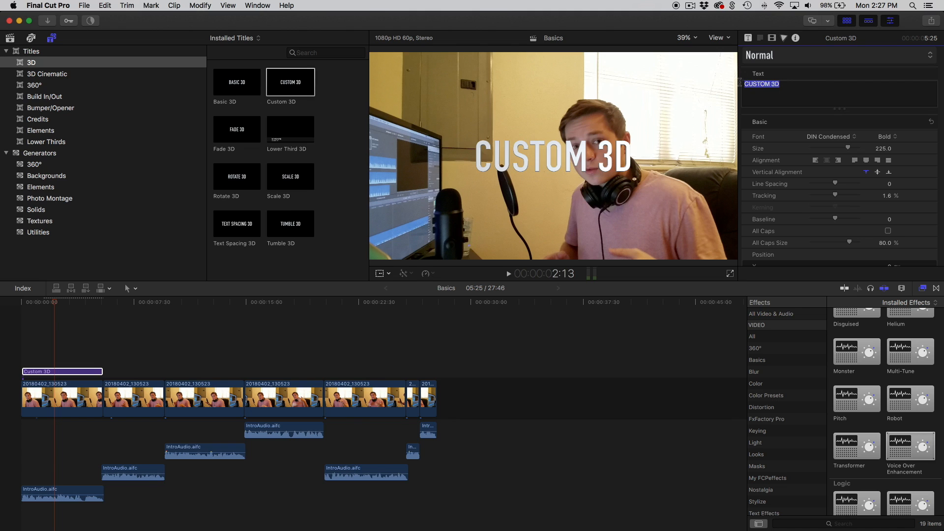
text(How to Make a)
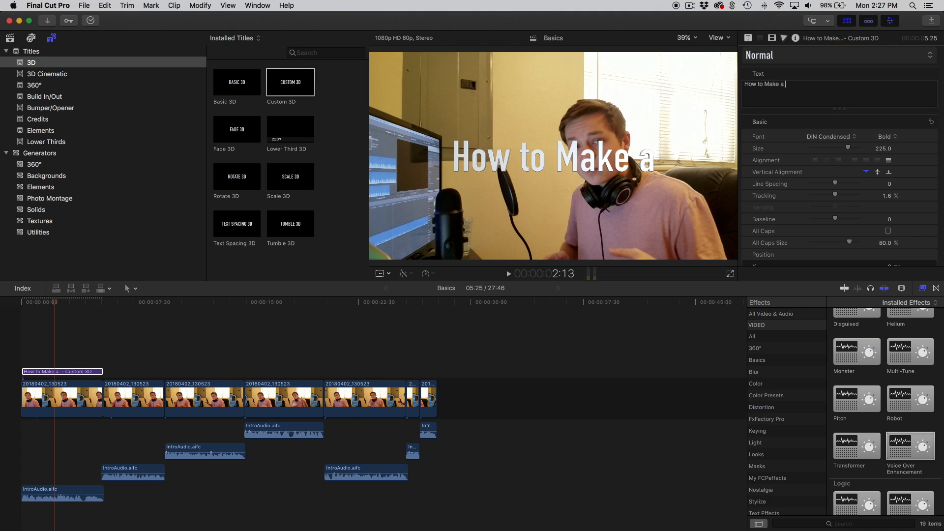
text( Video)
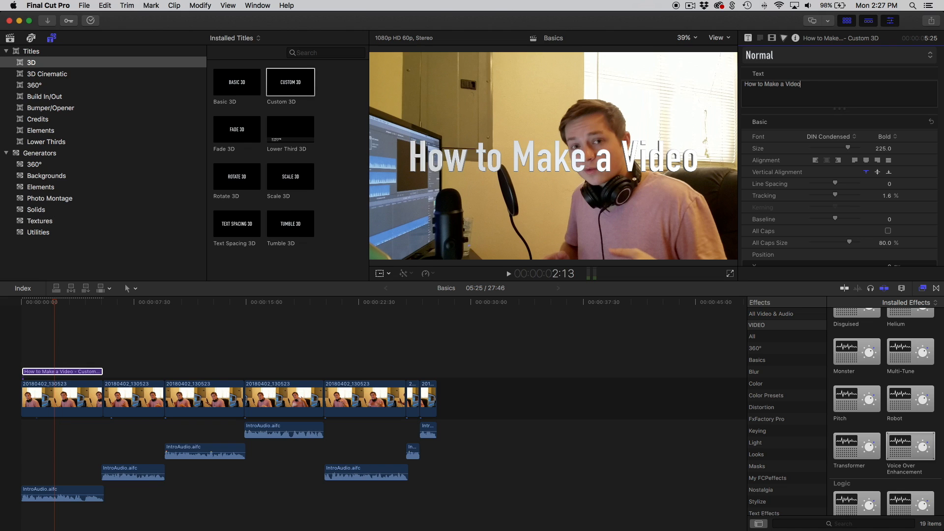
Apply the Inspir2018 text style to the title, keep the Avenir Next Condensed font and widen the letter tracking
click(782, 57)
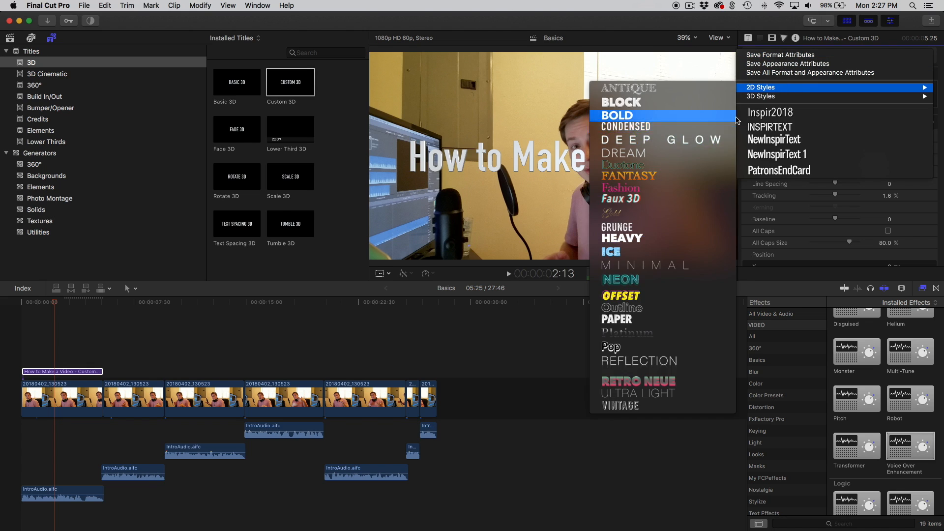
mouse_move(781, 97)
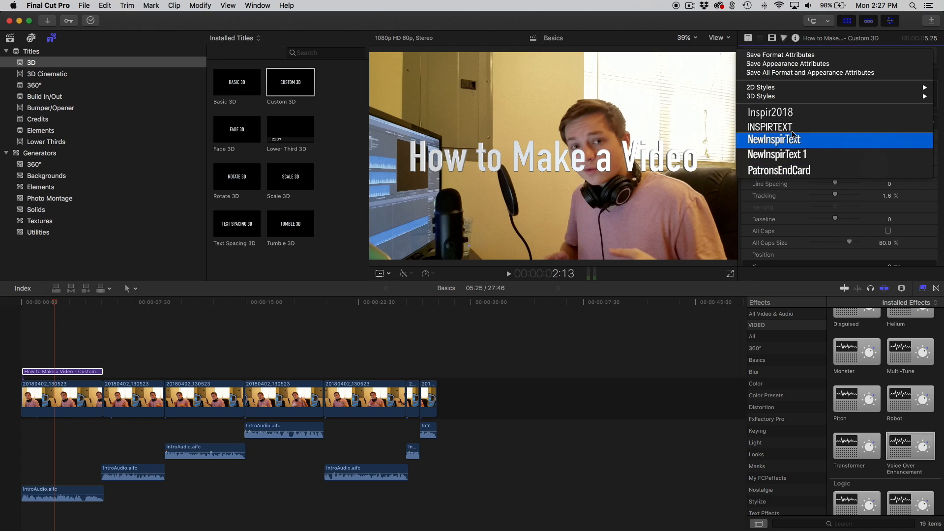
click(785, 117)
click(831, 138)
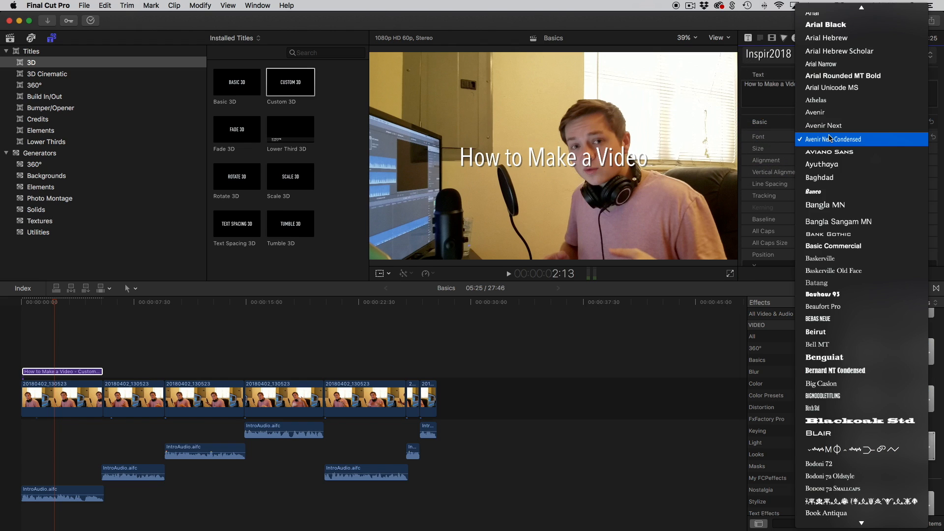
click(819, 146)
drag(834, 149, 829, 148)
click(815, 161)
click(838, 161)
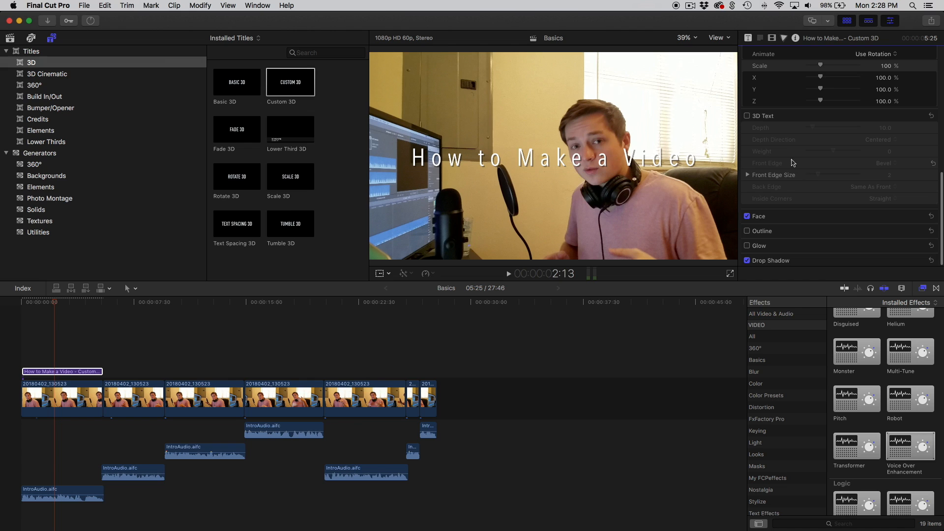
Toggle the title's 3D Text on and off, and review its published animation parameters
click(747, 116)
click(747, 116)
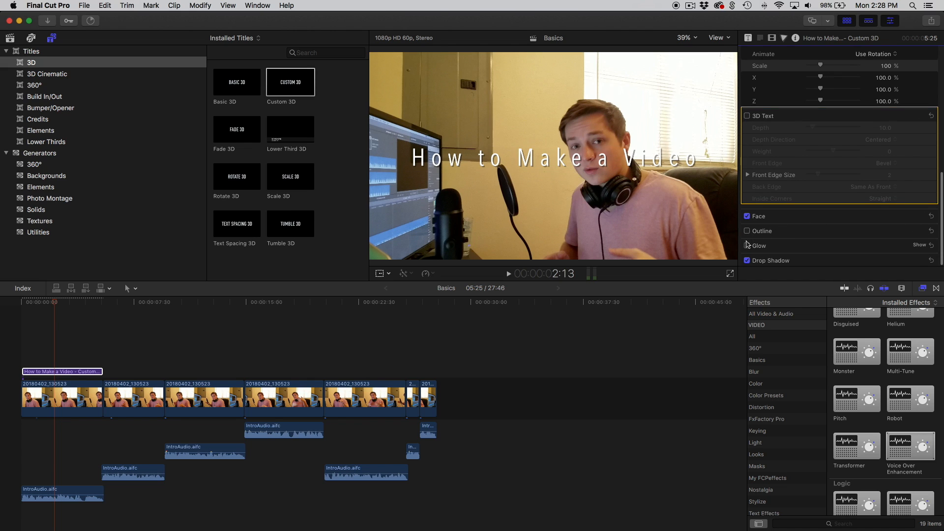
click(747, 38)
scroll(773, 84, down, 3)
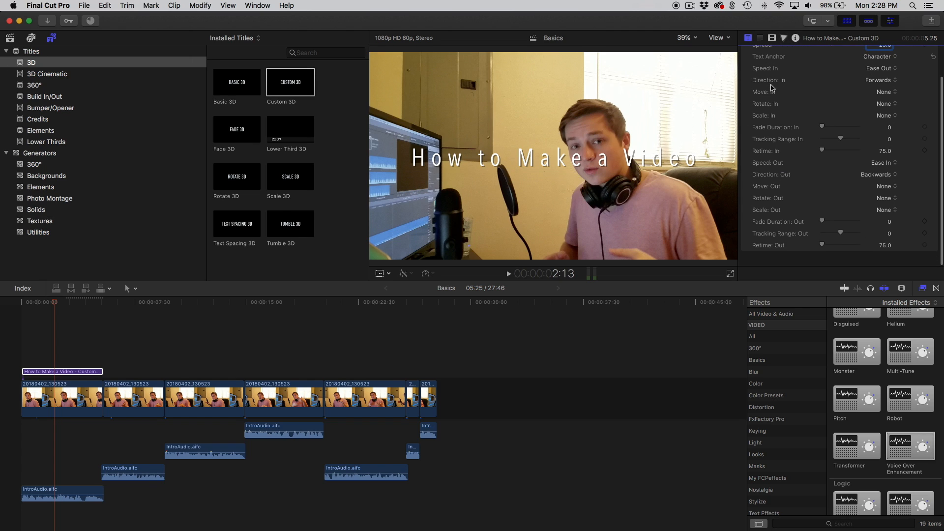
scroll(771, 89, up, 3)
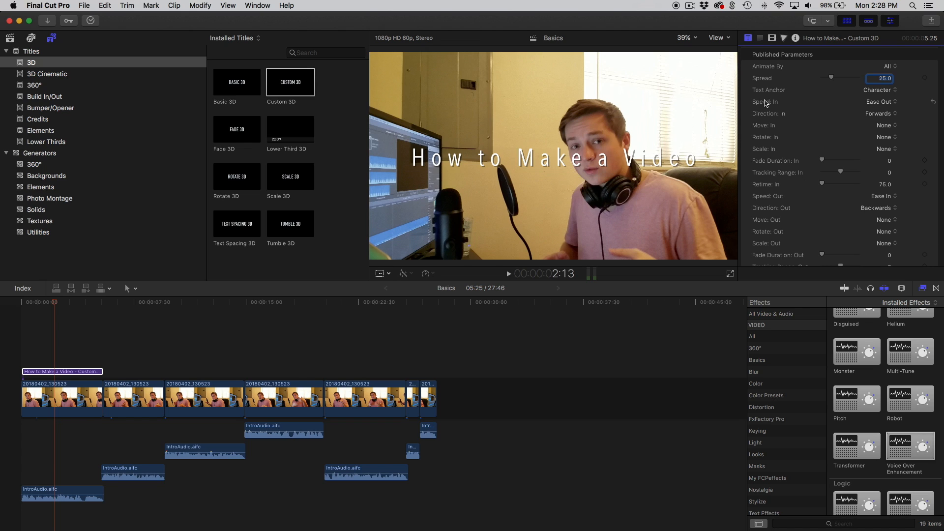
Add Cross Dissolve transitions to both ends of the title and play the opening to preview the fade
click(25, 336)
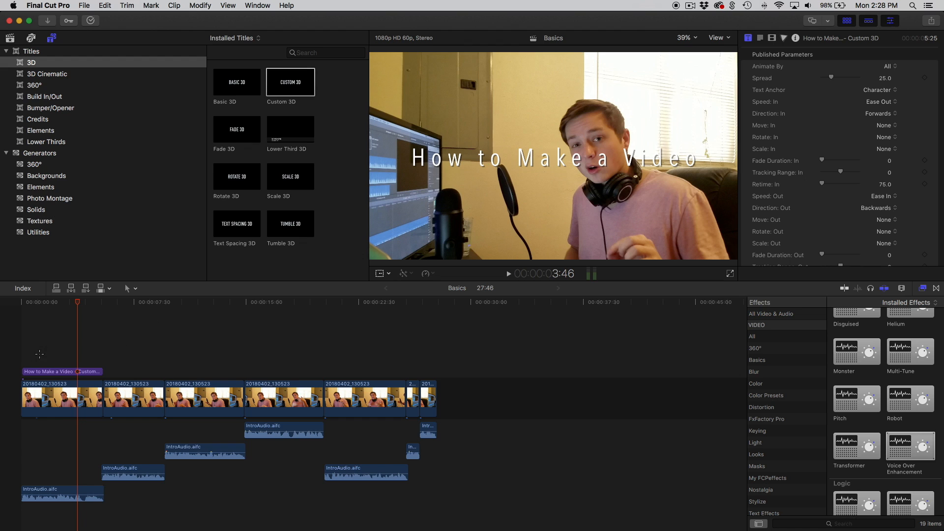
click(39, 354)
click(55, 371)
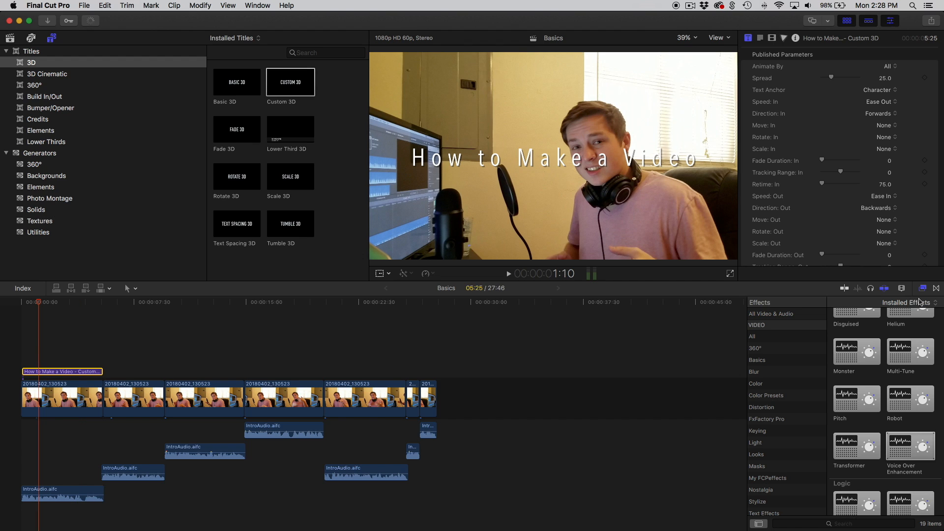
click(936, 289)
click(800, 317)
drag(856, 330, 71, 370)
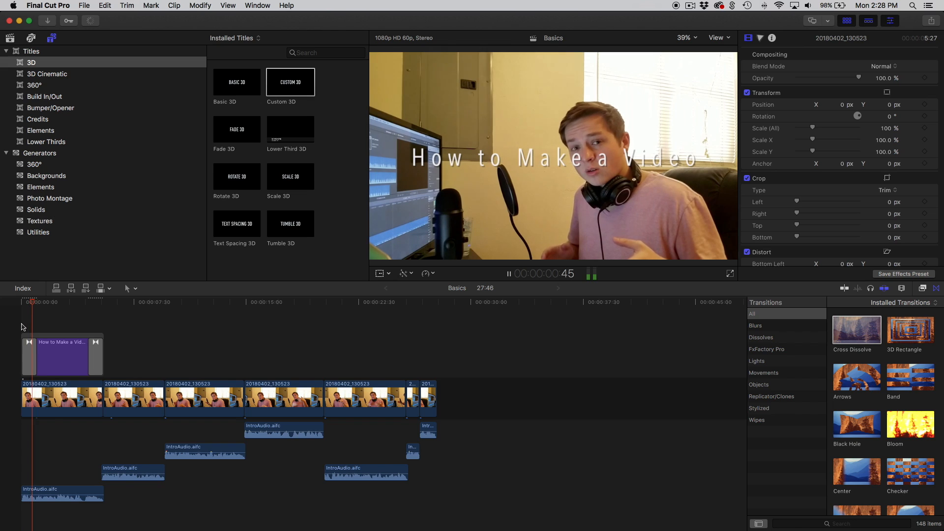
key(space)
click(82, 353)
key(space)
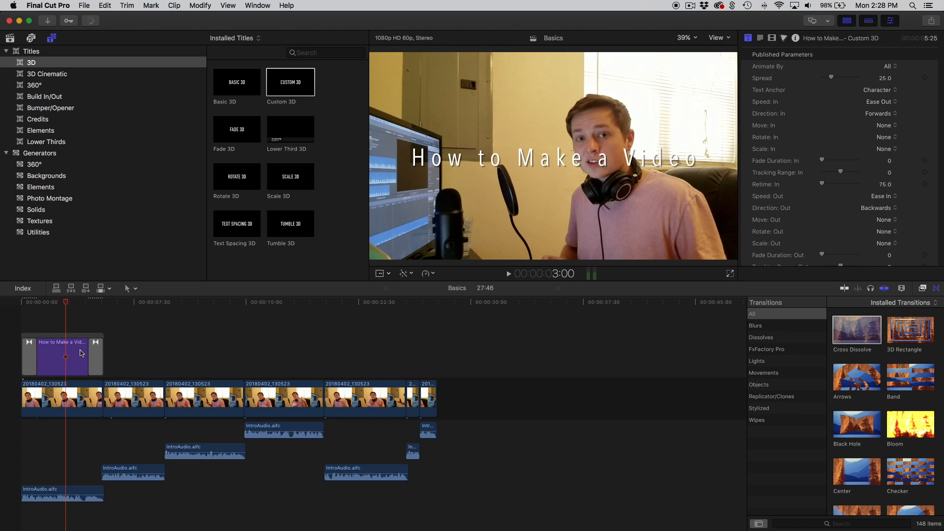
Shorten the title to end at the 3:00 playhead position, and delete it together with its transitions
drag(92, 355, 49, 361)
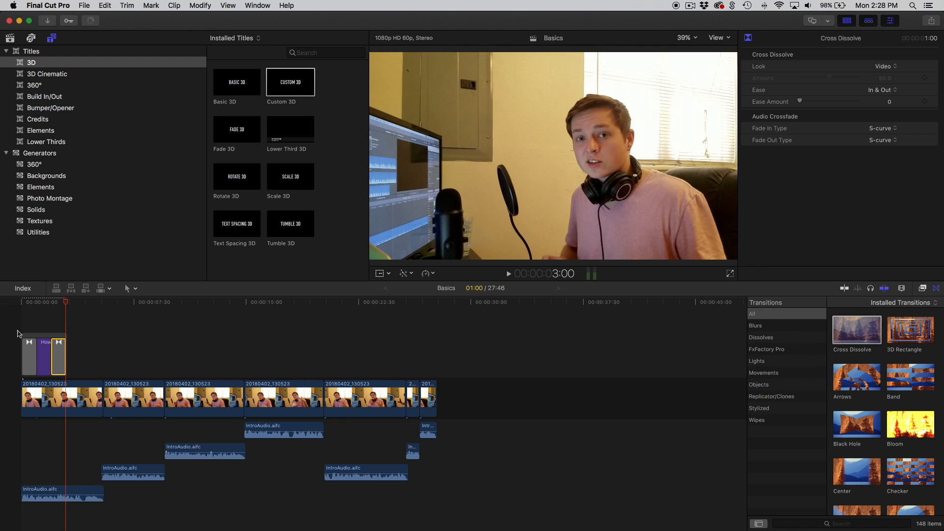
drag(21, 328, 151, 357)
key(Delete)
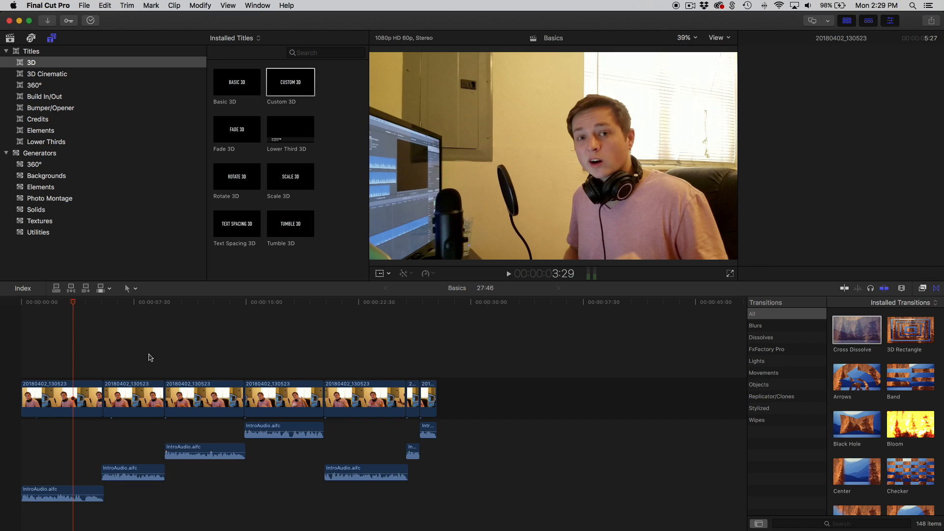
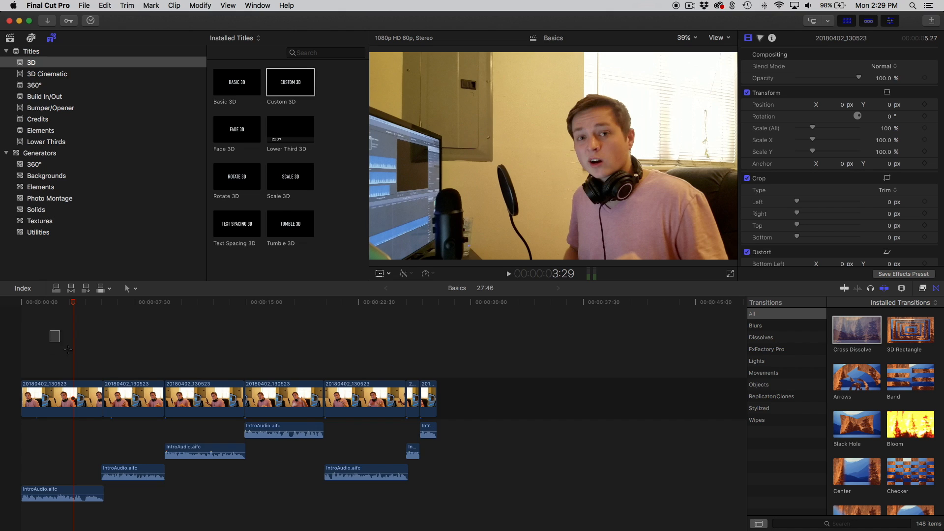
Select all video and audio clips in the timeline and start a Master File export, keeping the name Basics
drag(49, 331, 515, 520)
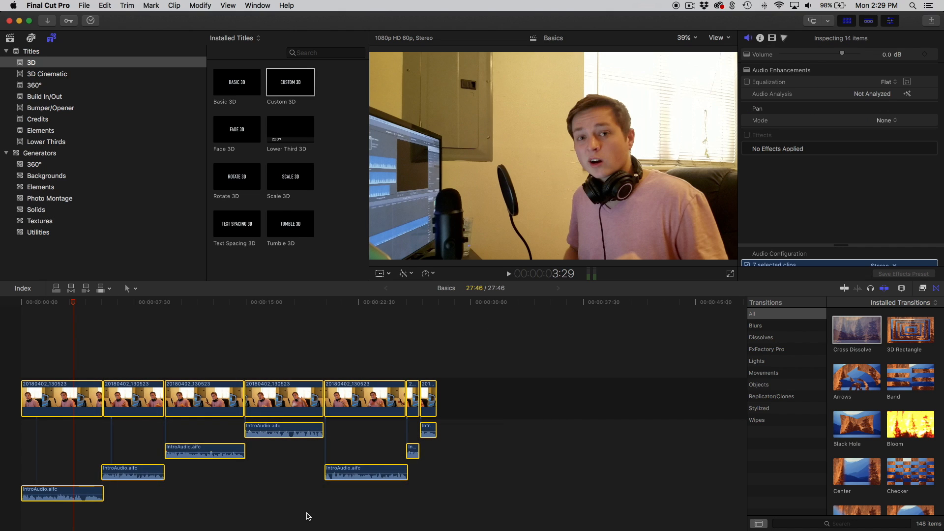
click(84, 5)
mouse_move(159, 107)
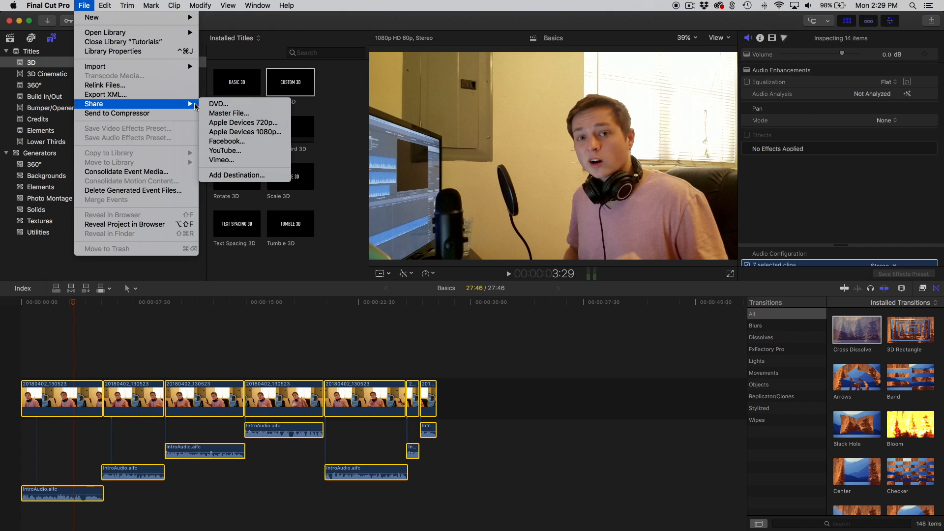
click(235, 113)
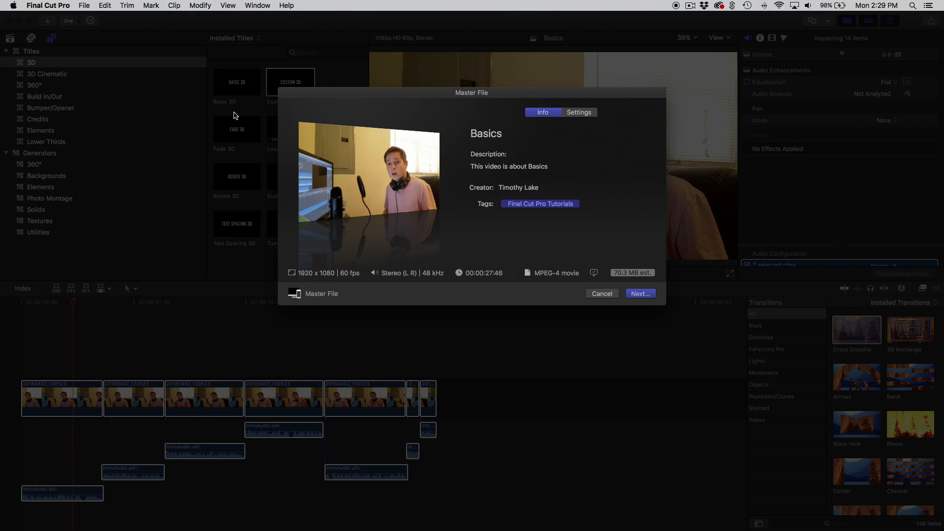
click(498, 134)
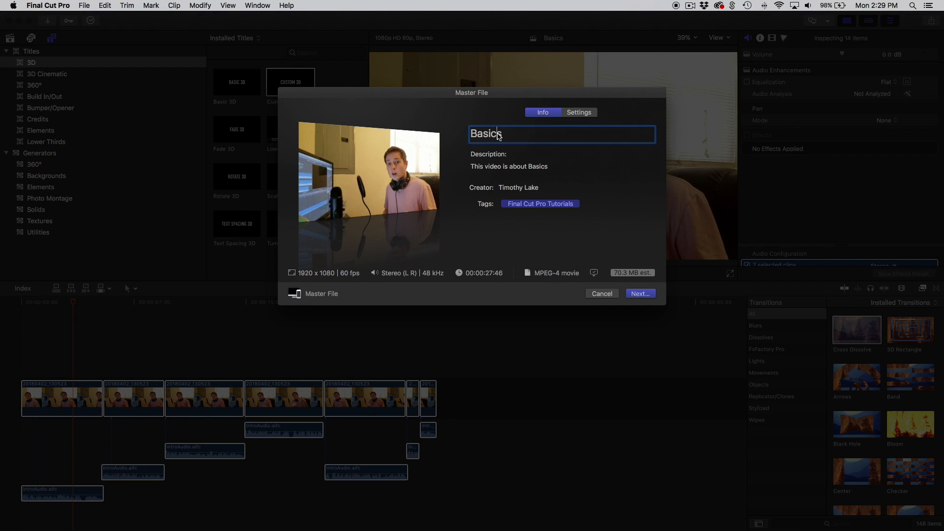
double_click(488, 137)
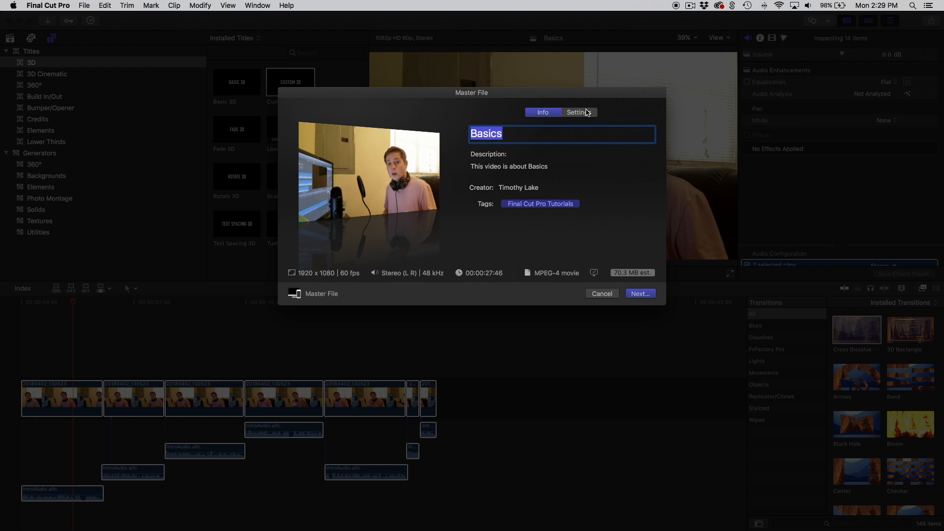
Set the export's video codec to H.264 Better Quality and keep the resolution at 1920 x 1080
click(586, 112)
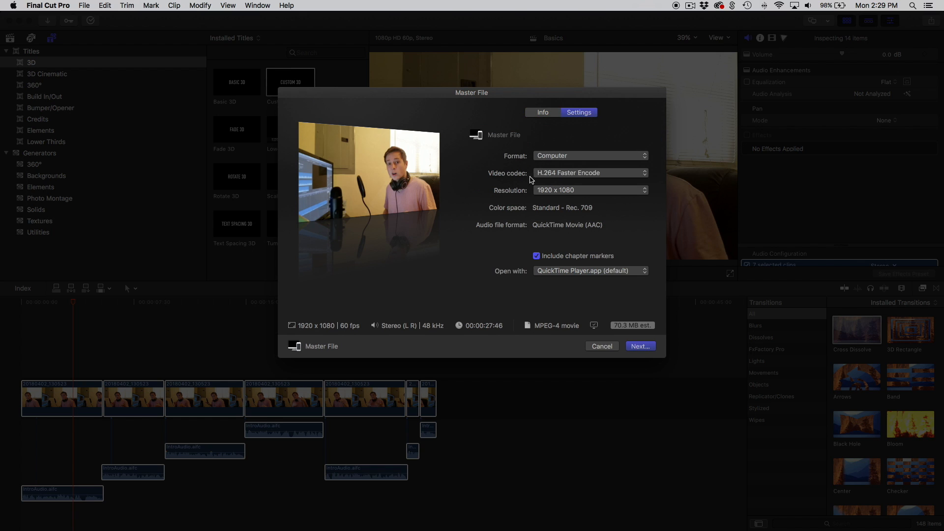
click(569, 174)
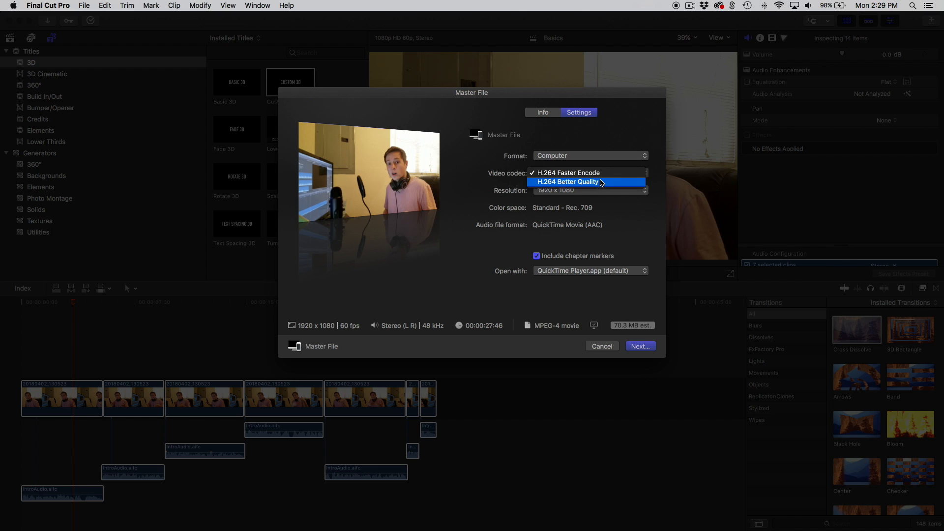
click(606, 182)
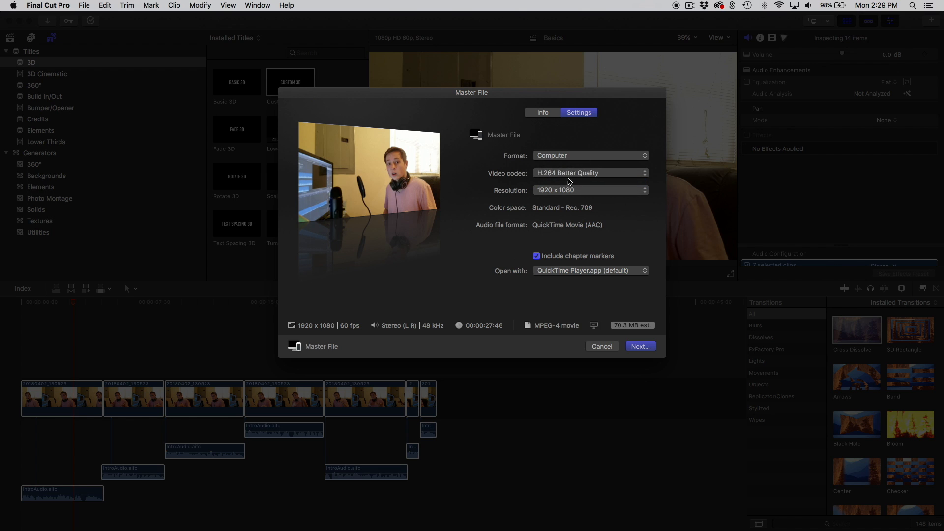
click(584, 190)
click(498, 193)
Save the master file as Basics in the Final Cut Pro folder under Videos
click(640, 347)
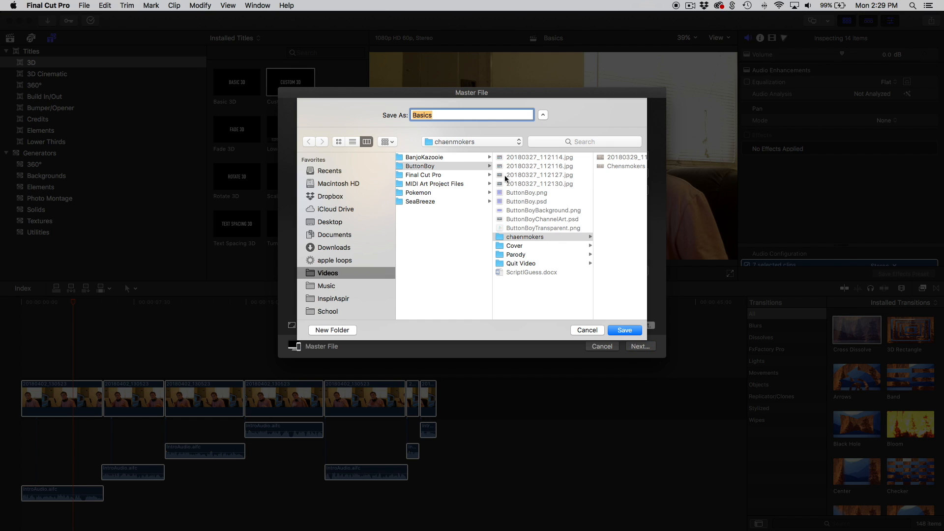
click(429, 176)
click(626, 331)
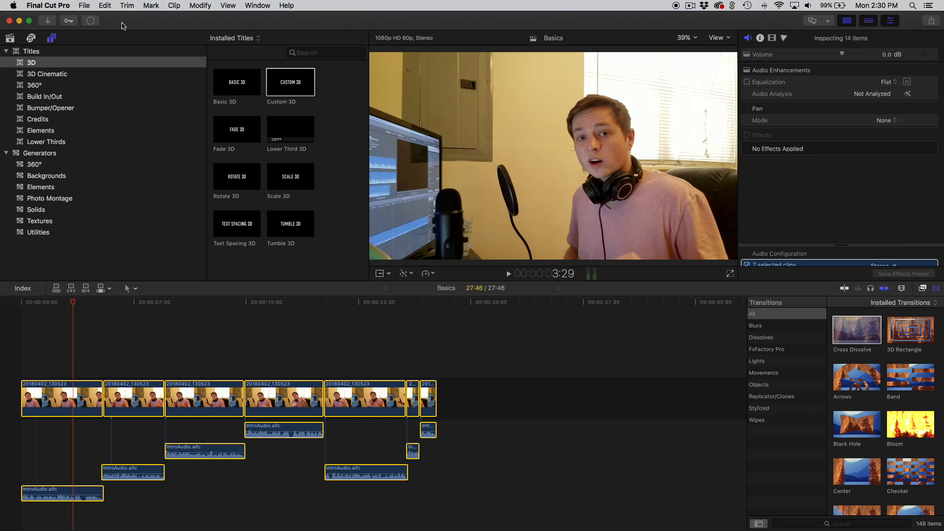
Show the background tasks and expand Sharing to check the export's progress
click(91, 21)
drag(0, 305, 450, 112)
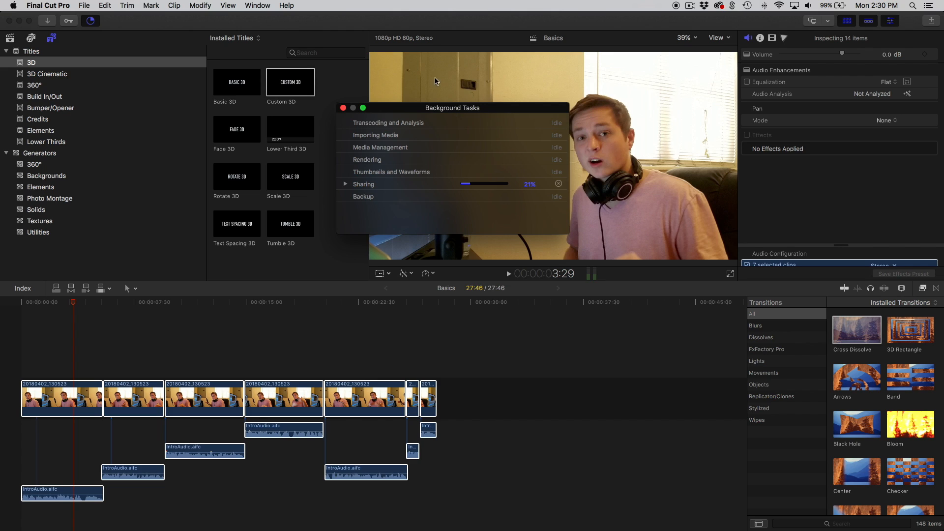
click(345, 184)
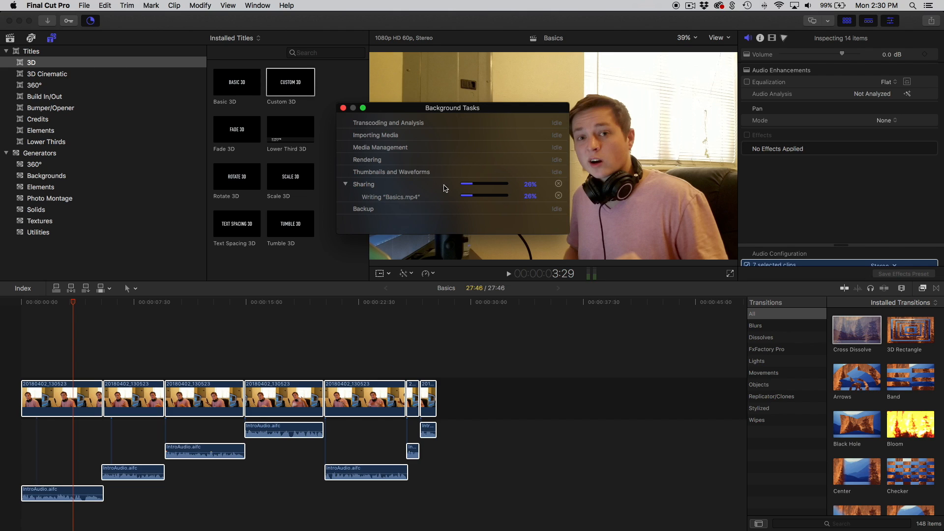